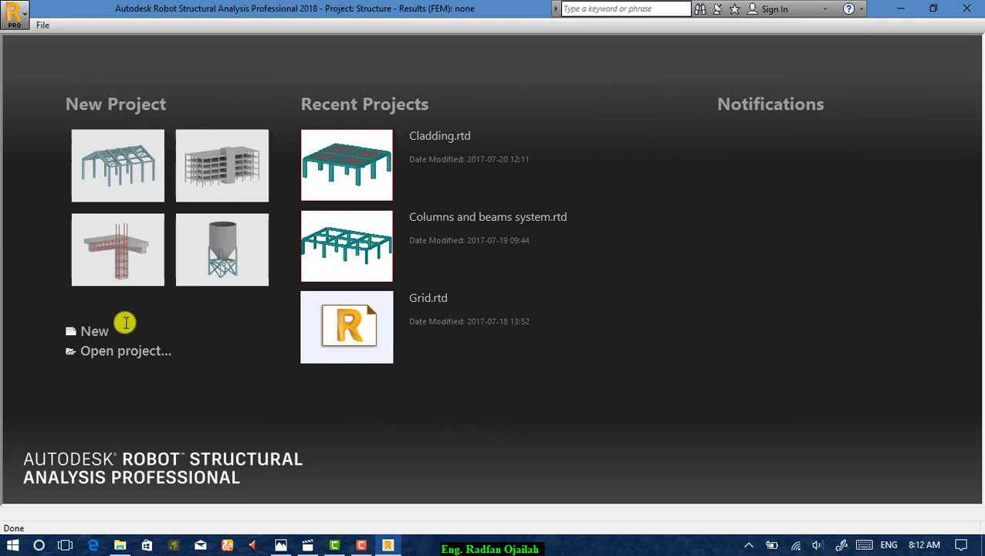
- Create a new 3D frame design project
left_click(93, 331)
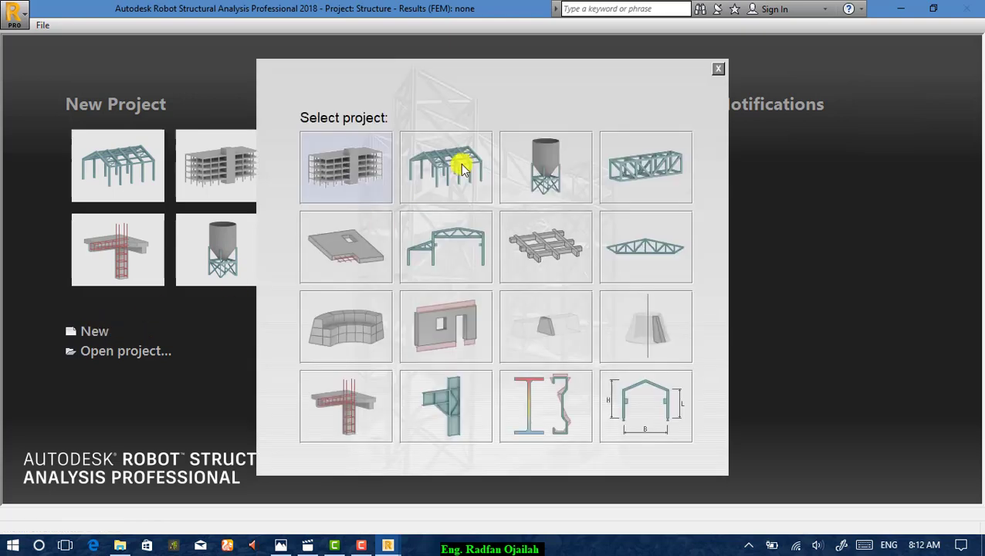
left_click(462, 169)
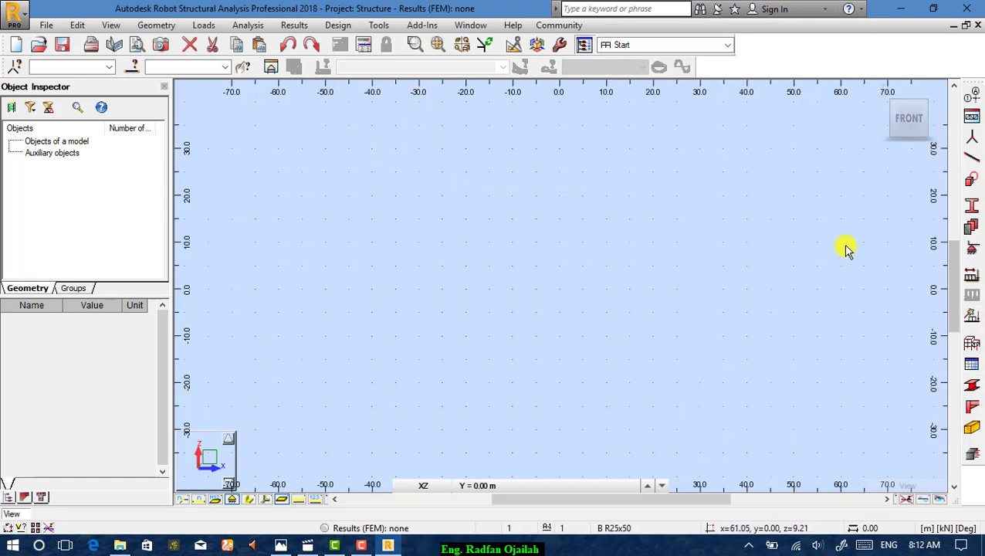
- Define Cartesian structural axes in the X direction starting at 0.00, with 5 repetitions at 5 m spacing
left_click(972, 99)
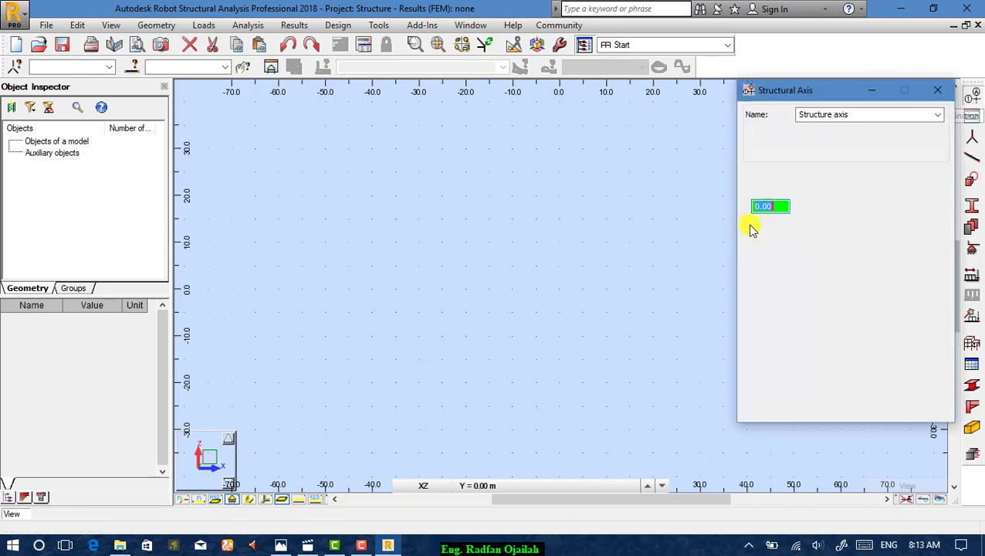
key("Tab")
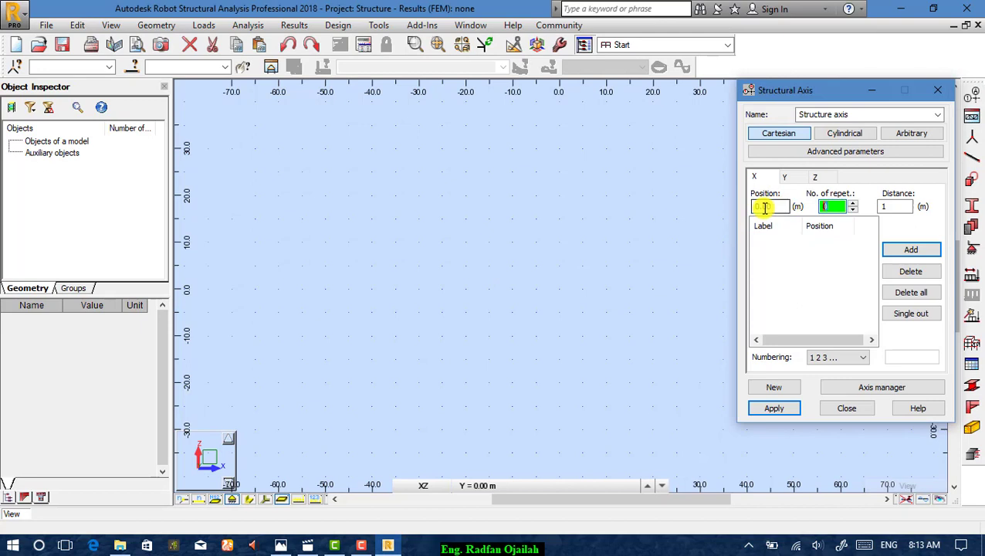
type("5")
key("Tab")
type("5")
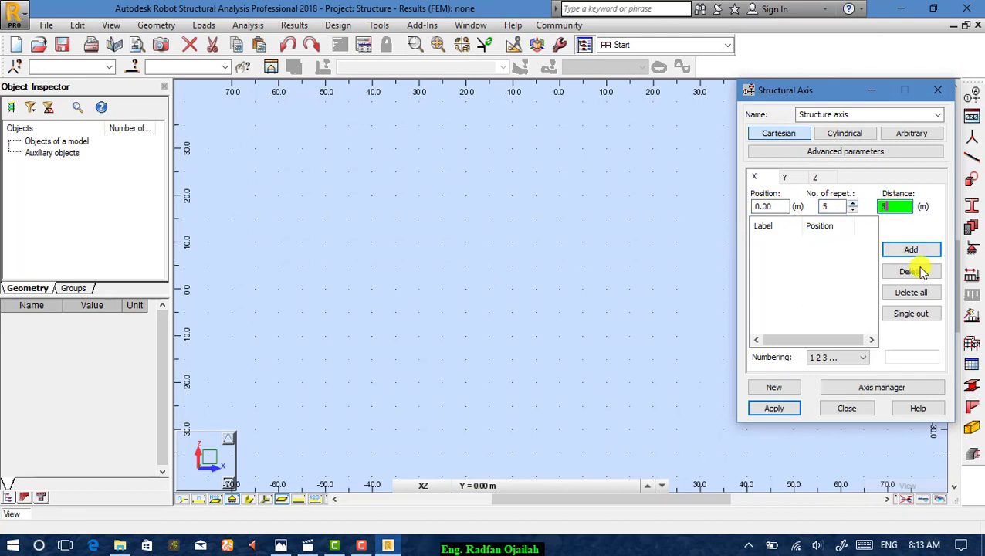
left_click(896, 251)
- Add Y-direction structural axes from 0.00 with 5 repetitions at 4 m spacing, using A B C numbering
left_click(785, 178)
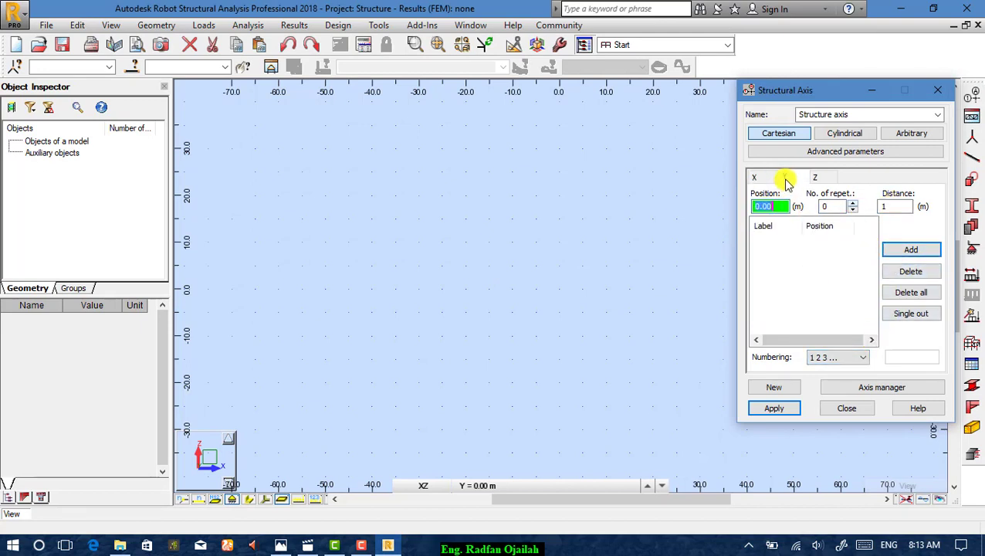
key("Tab")
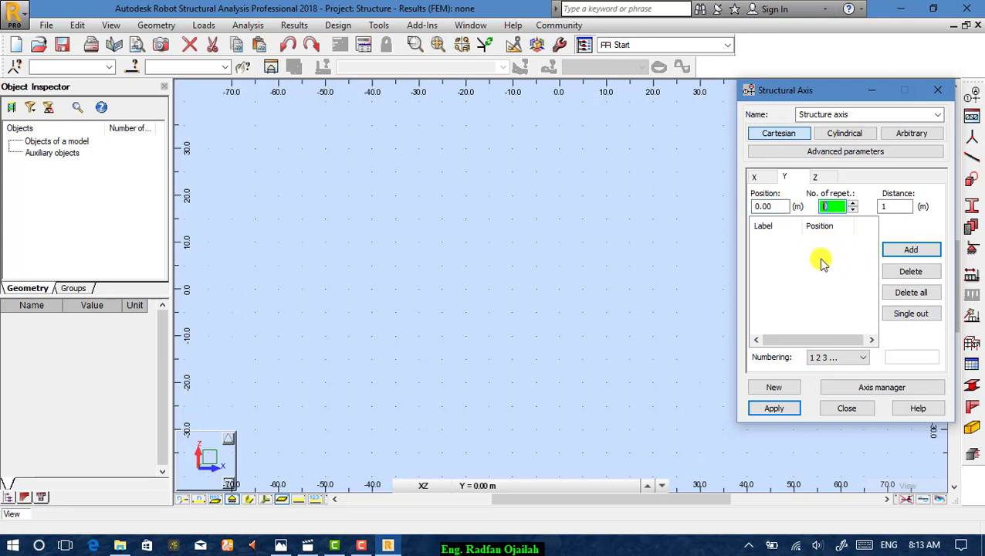
type("5")
key("Tab")
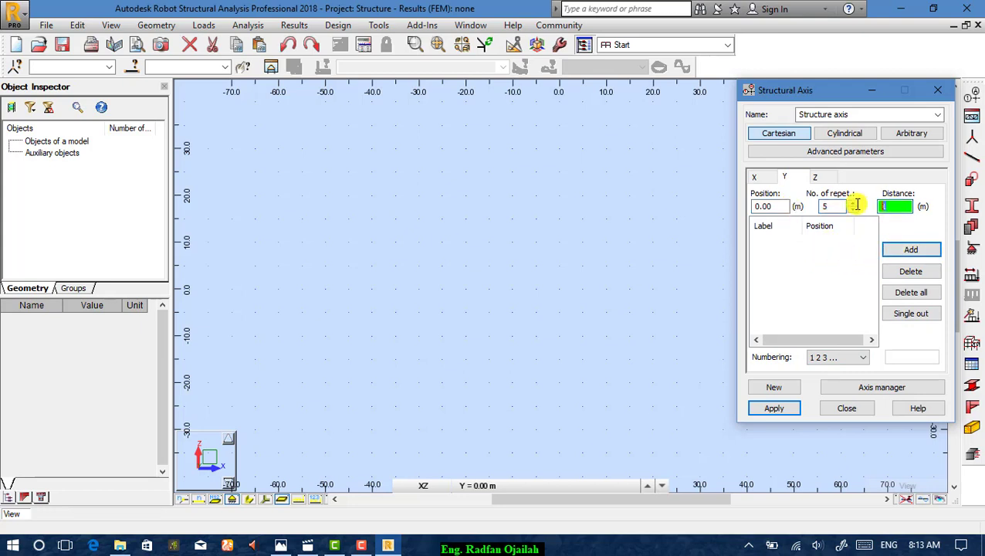
type("4")
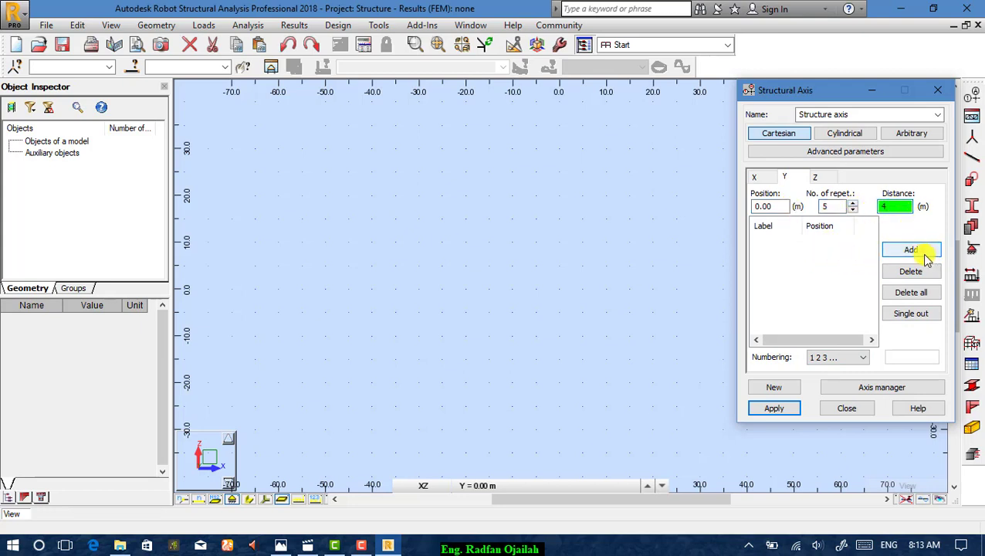
left_click(854, 359)
left_click(841, 372)
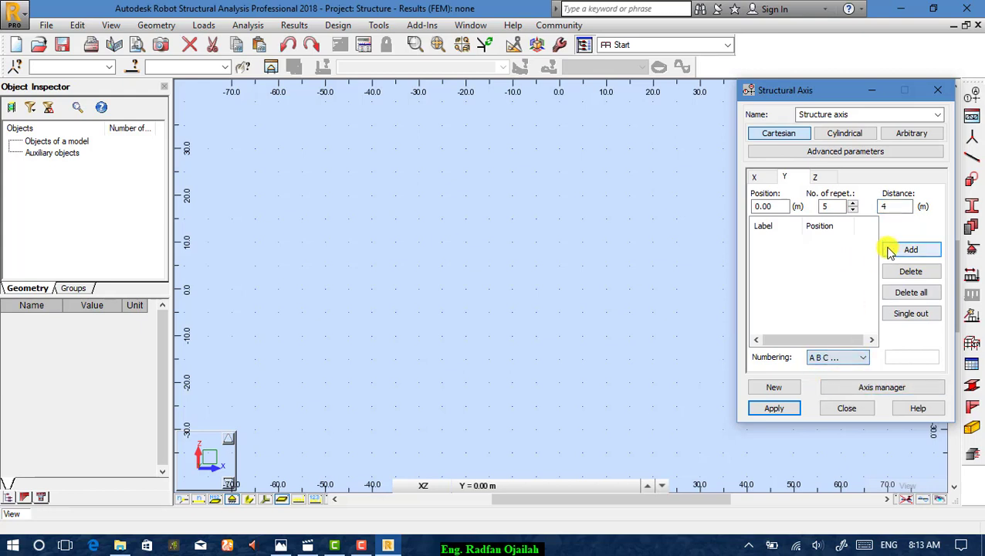
left_click(892, 251)
- Add Z-direction axes from 0.00 with 4 repetitions at 3 m spacing and Value numbering, and apply the structural grid
left_click(816, 176)
key("Tab")
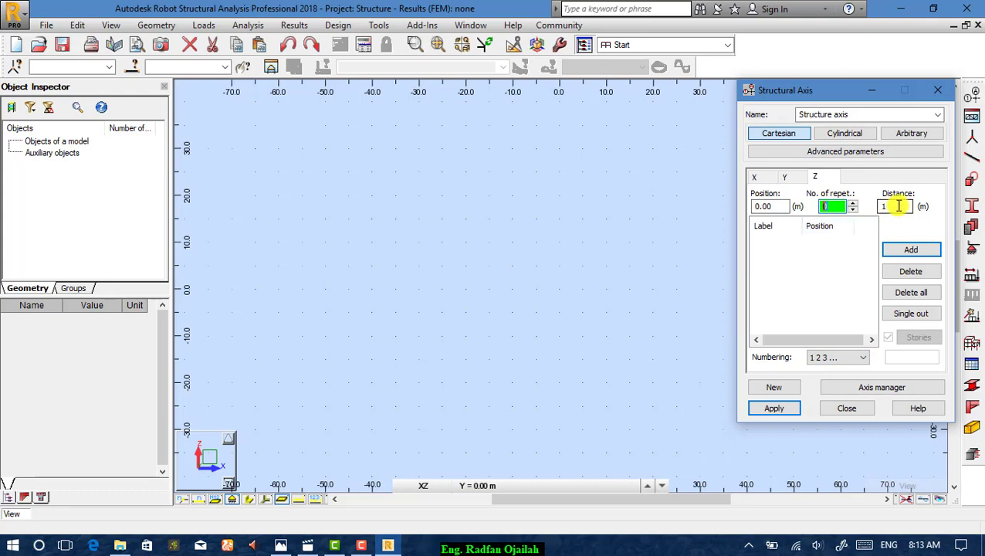
type("4")
key("Tab")
type("3")
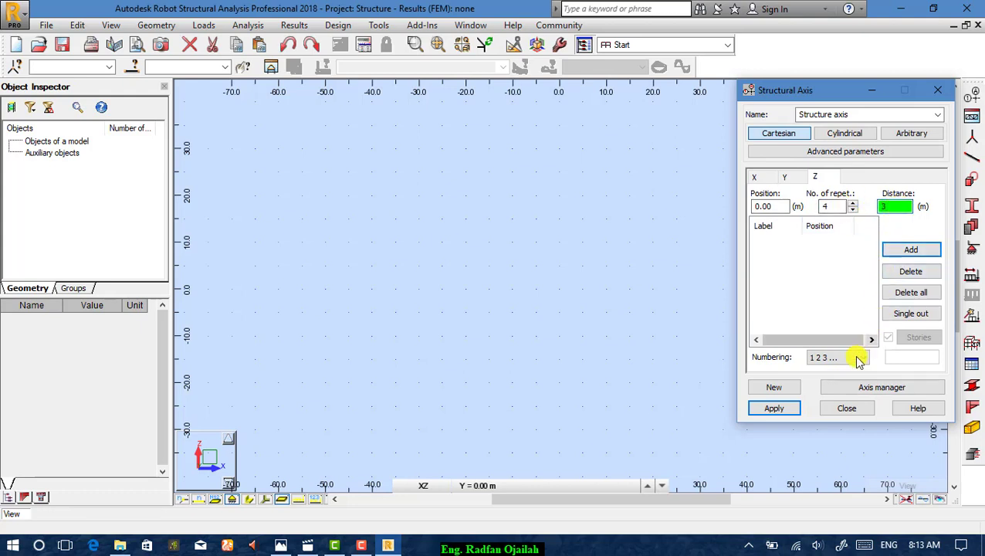
left_click(858, 358)
left_click(819, 389)
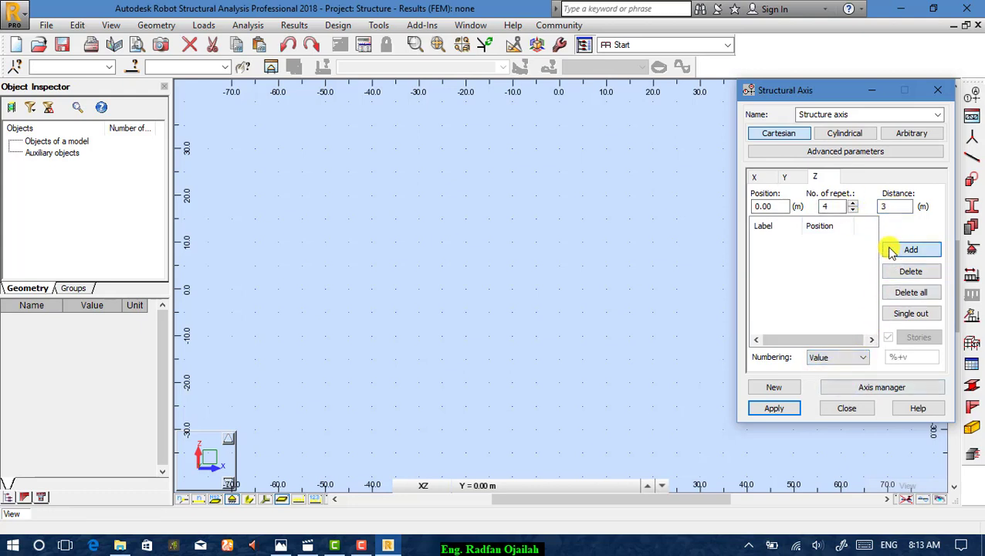
left_click(911, 249)
left_click(775, 409)
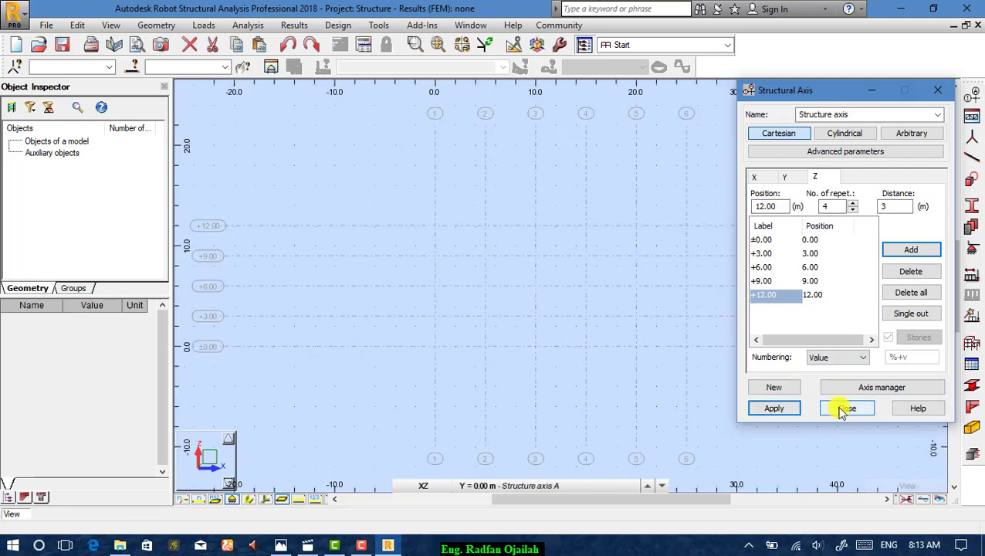
left_click(845, 408)
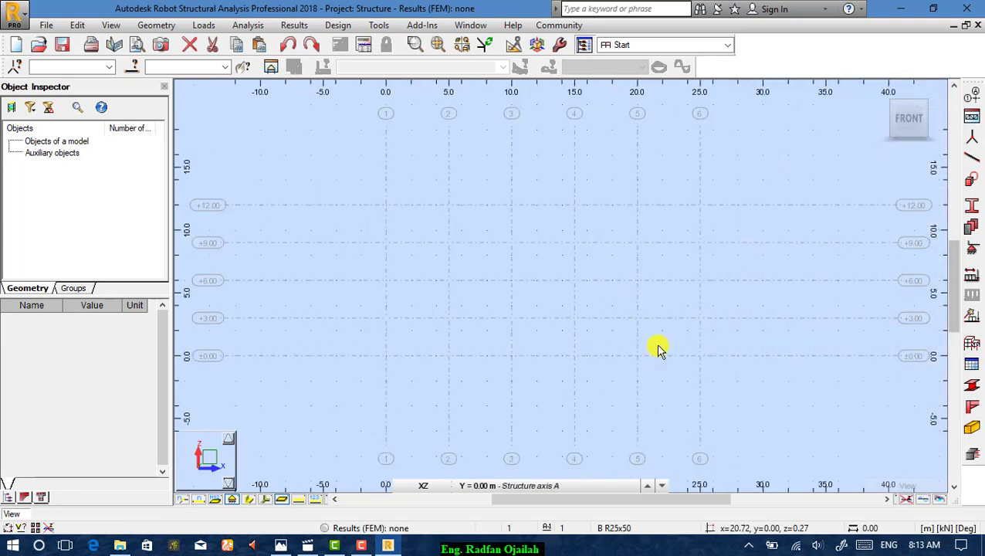
- Switch the model view from the XZ plane to 3D, showing the structural grid
scroll(647, 363, "up", 3)
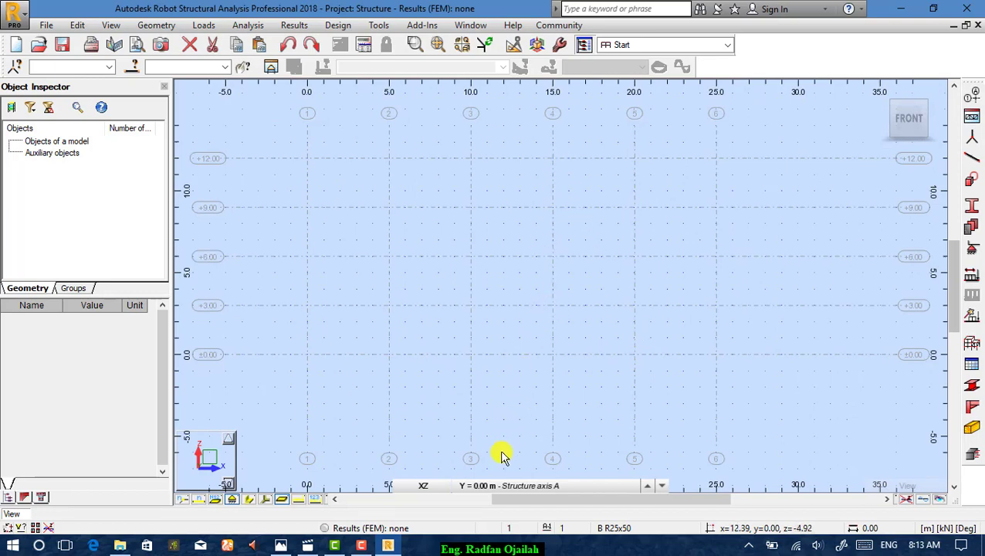
left_click(423, 485)
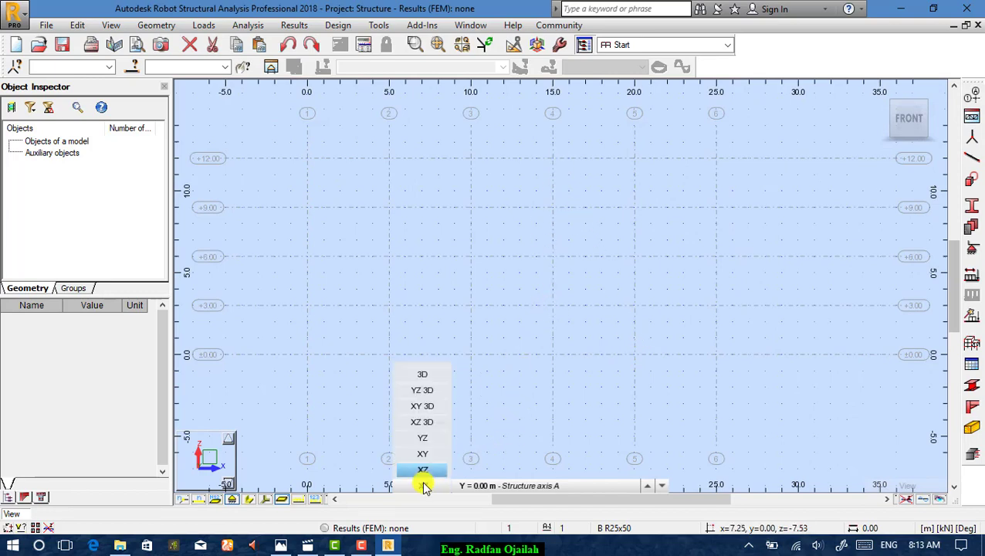
left_click(419, 376)
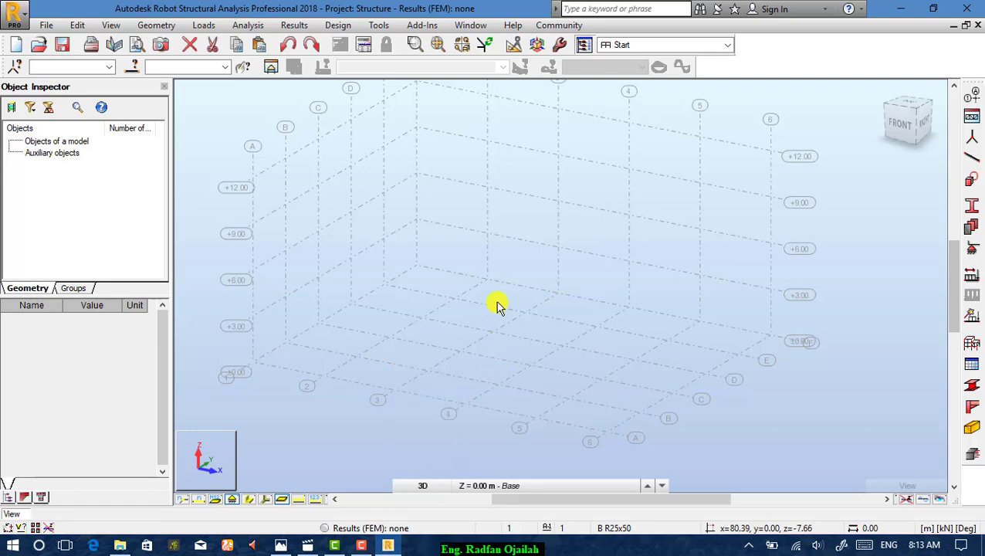
scroll(497, 305, "up", 3)
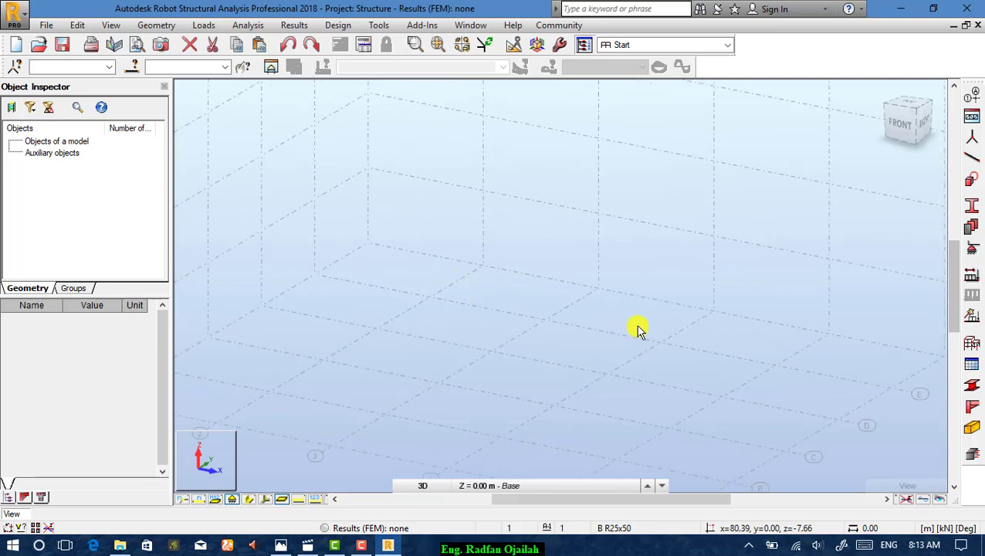
scroll(521, 173, "down", 2)
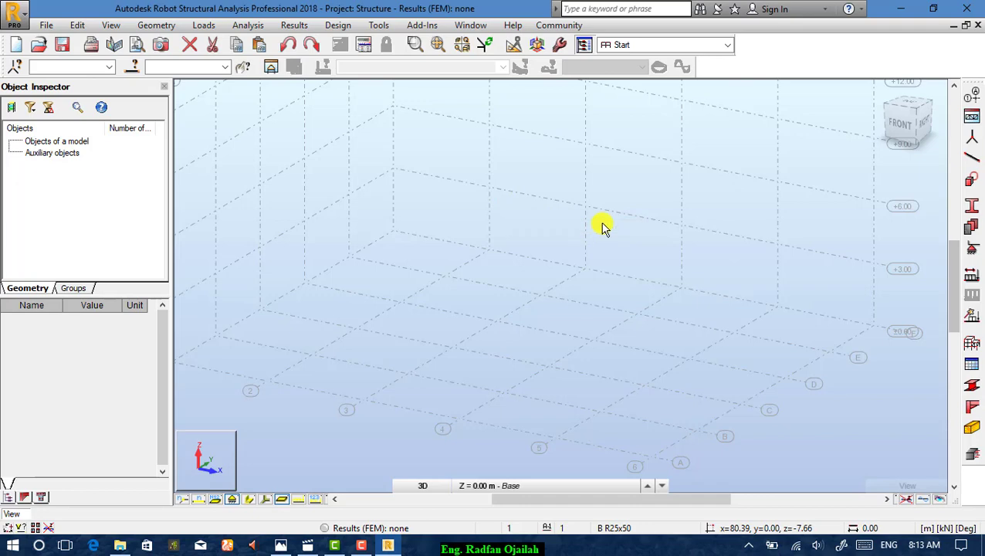
- Start defining bars with the Simple bar type and the W 16x40 section, keeping the grid clear for picking nodes
left_click(977, 158)
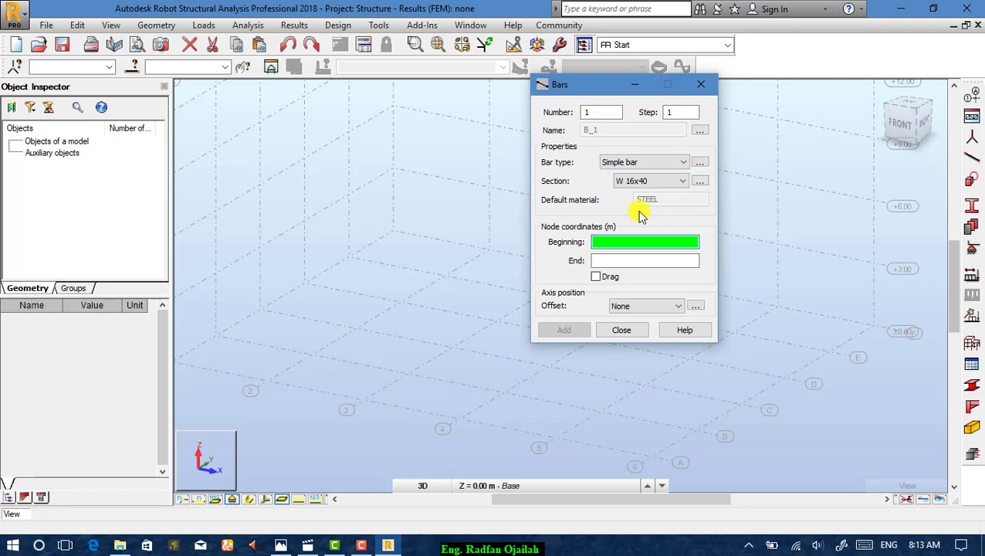
left_click(614, 163)
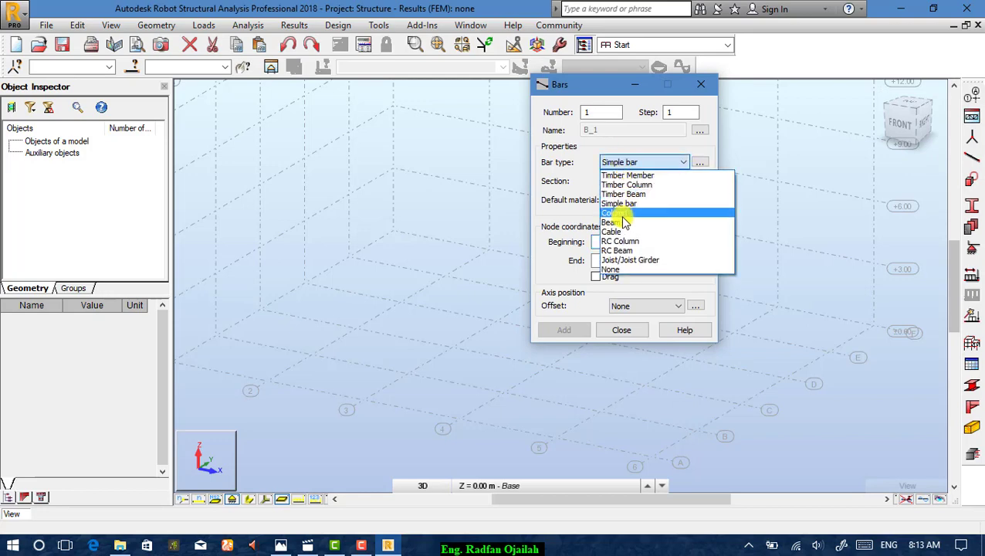
left_click(604, 162)
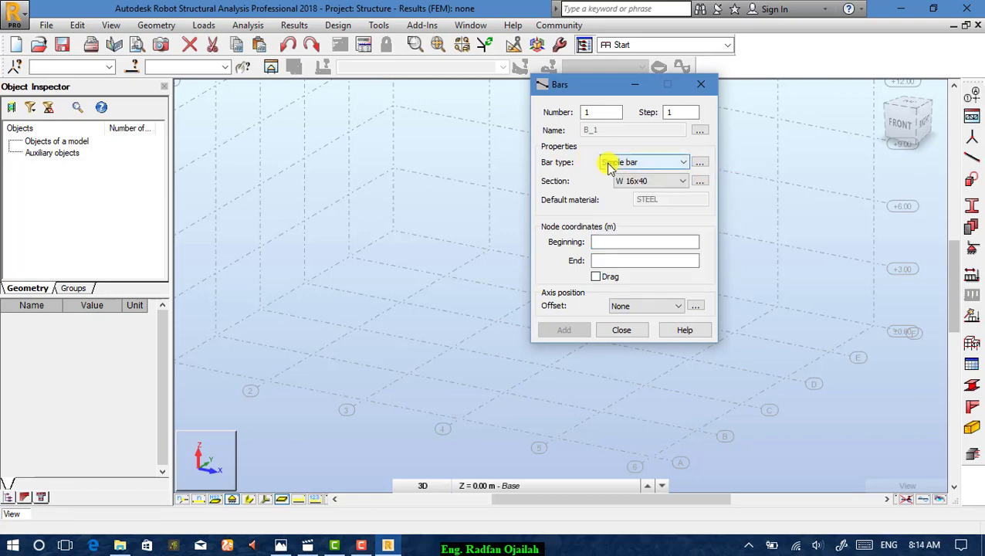
left_click(637, 183)
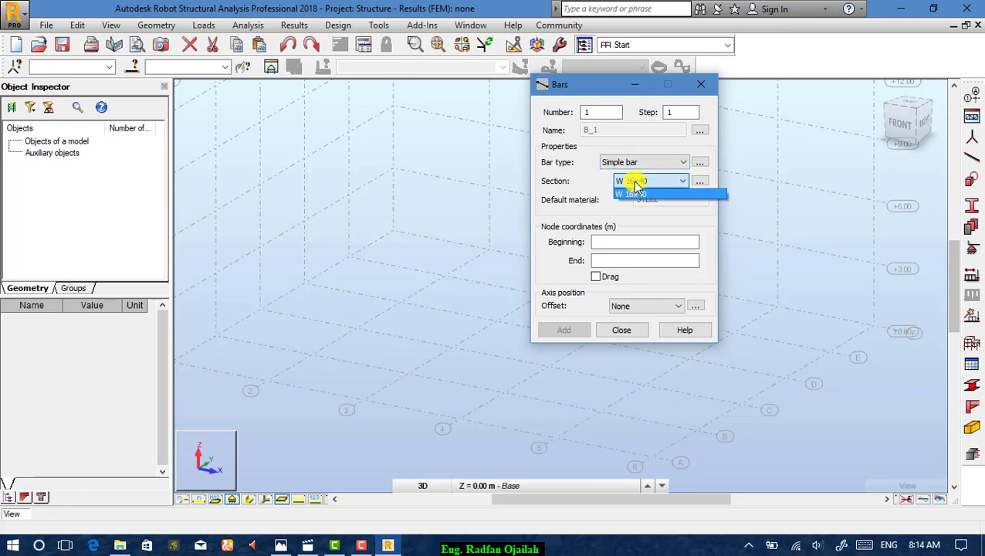
left_click(635, 183)
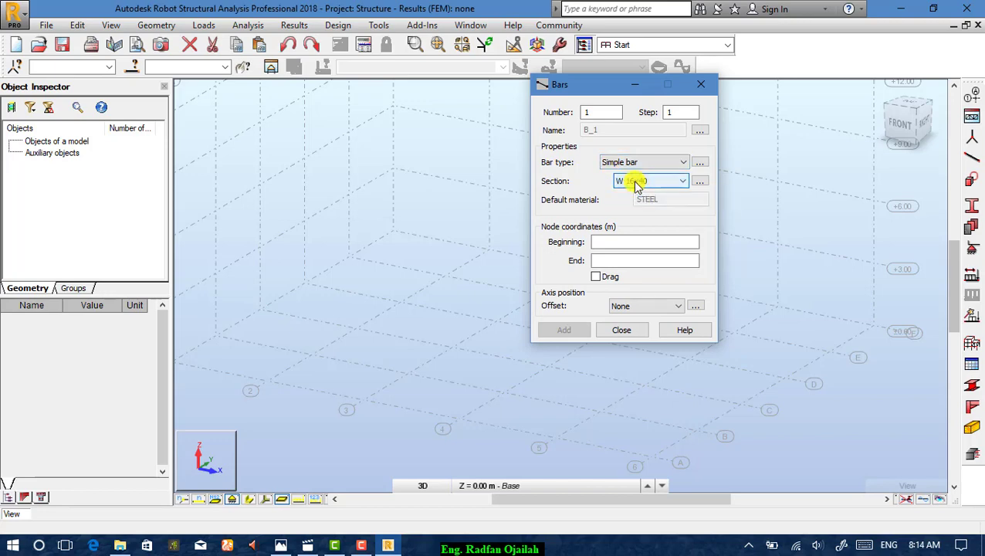
left_click(629, 244)
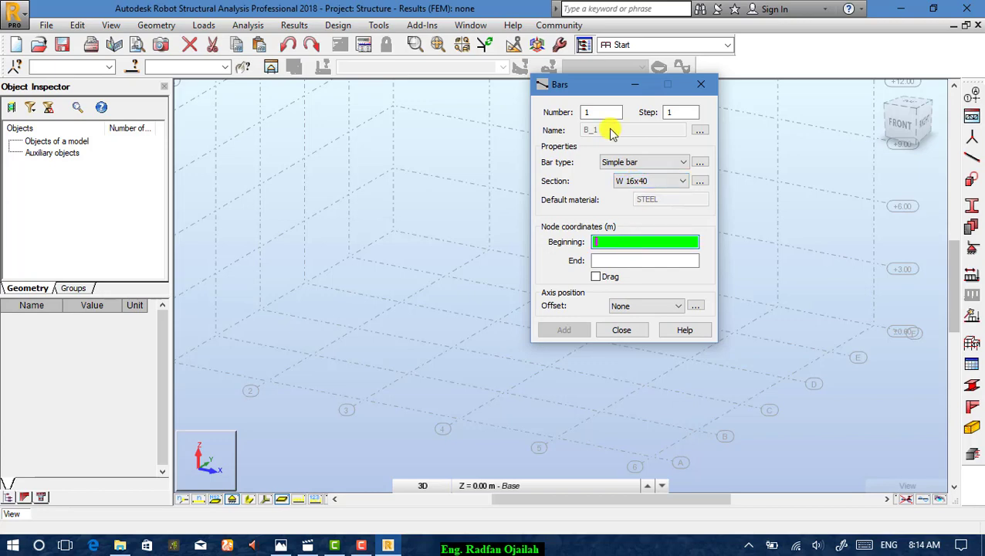
left_click_drag(618, 87, 923, 260)
- Draw six vertical W 16x40 bars from level 0.00 to +3.00 along axis F, one at each of axes 1 to 6
left_click(392, 229)
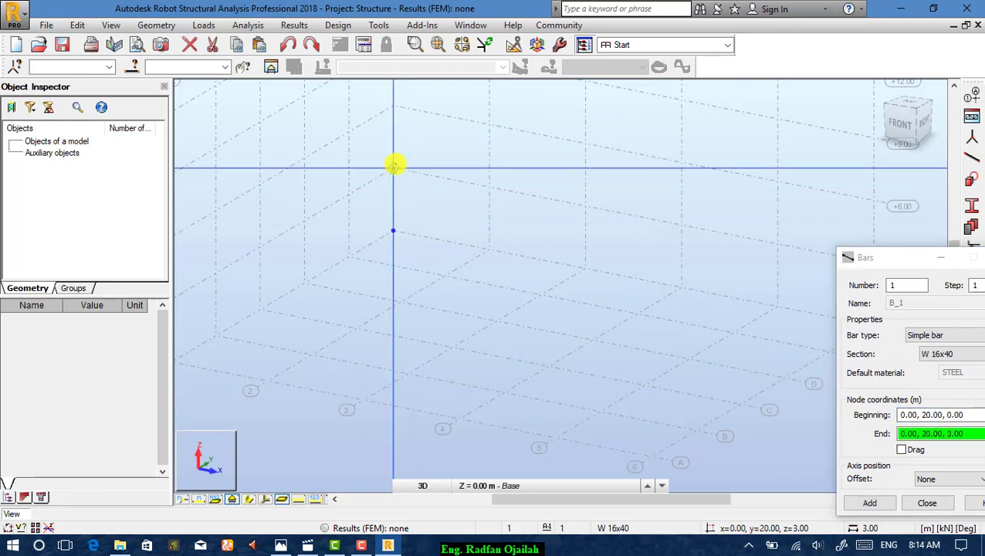
left_click(416, 186)
left_click(489, 247)
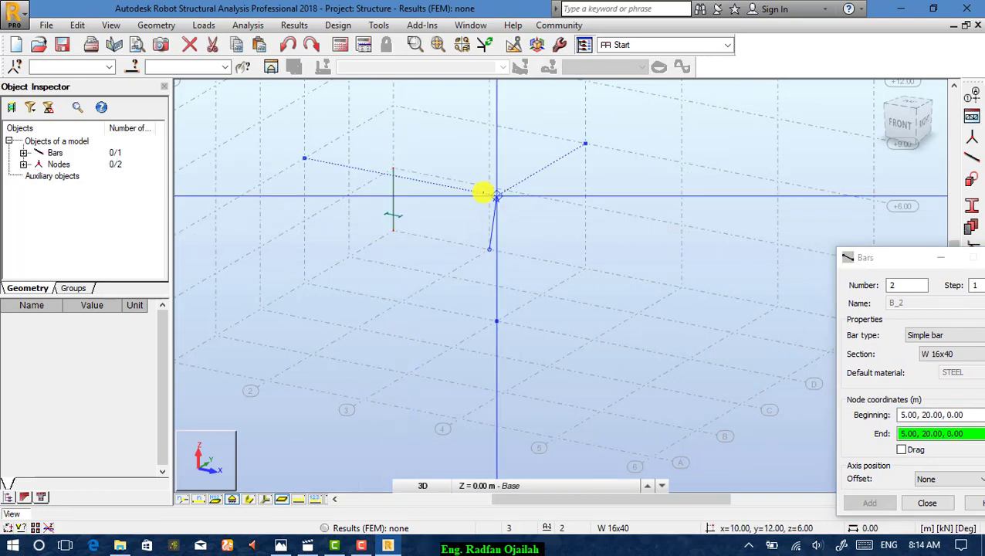
left_click(489, 188)
left_click(585, 268)
left_click(585, 207)
left_click(681, 287)
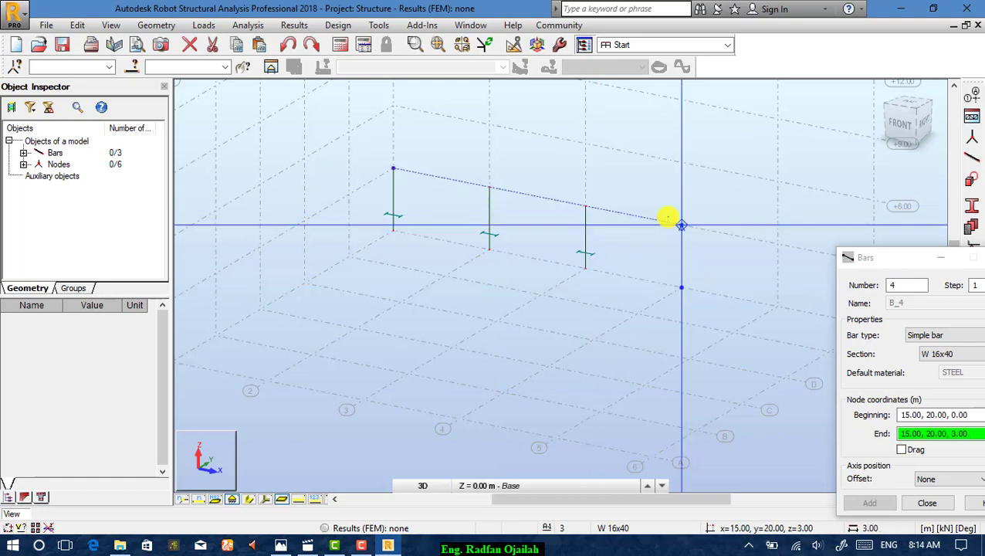
left_click(681, 225)
left_click(778, 305)
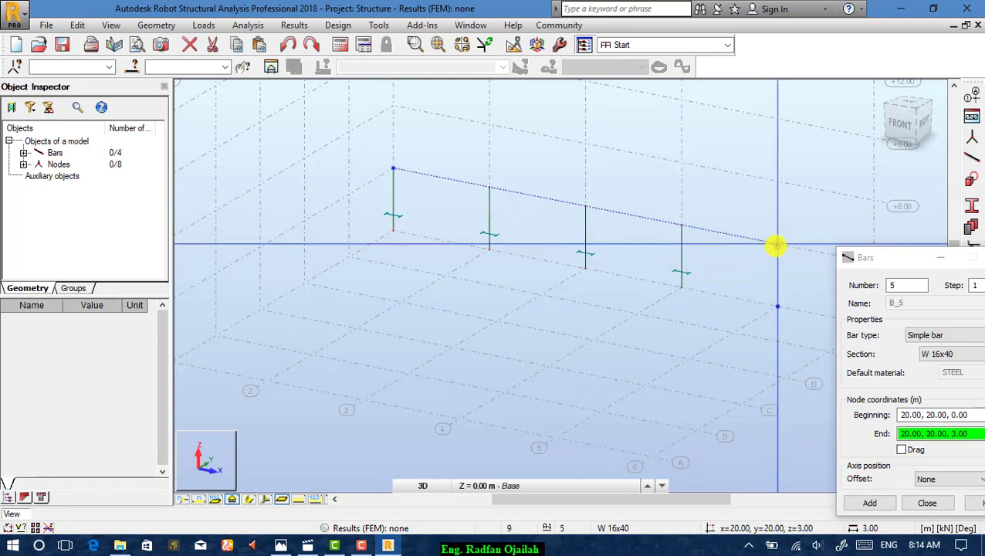
scroll(370, 210, "down", 2)
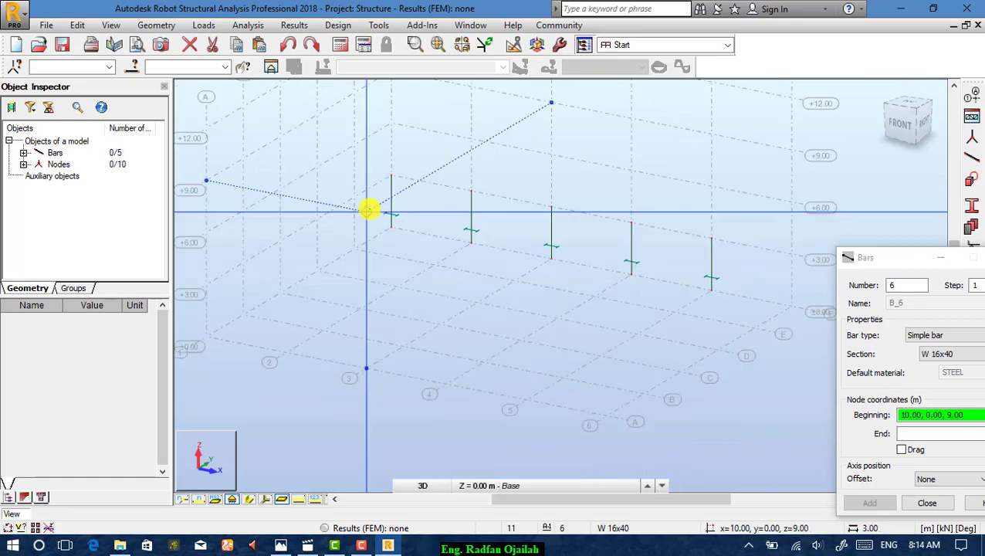
left_click(789, 306)
left_click(792, 255)
- Add the C 4x4.5 section from the AISC 14.0 database and make it the section for new bars
left_click_drag(858, 255, 455, 150)
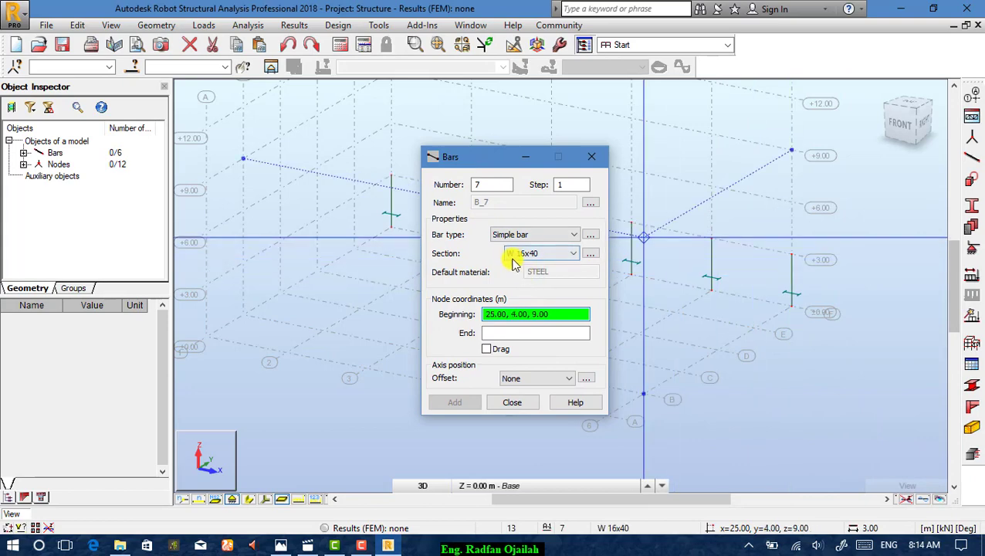
left_click(591, 253)
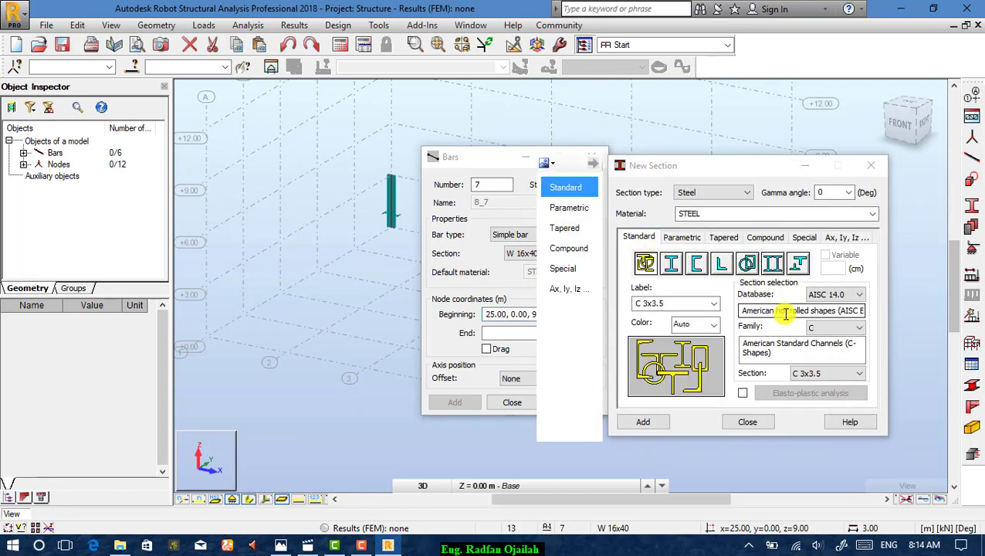
left_click(820, 374)
left_click(820, 375)
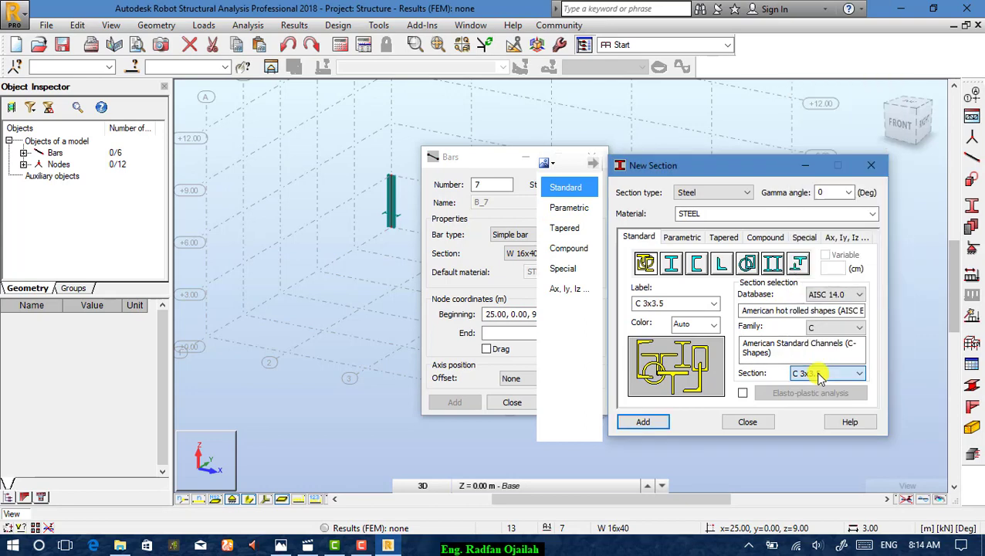
left_click(820, 376)
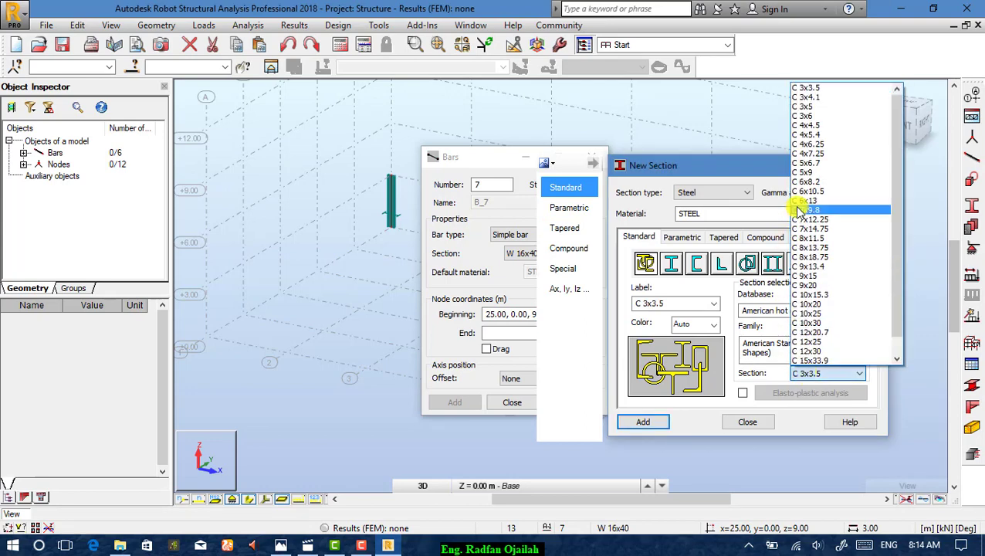
left_click(807, 125)
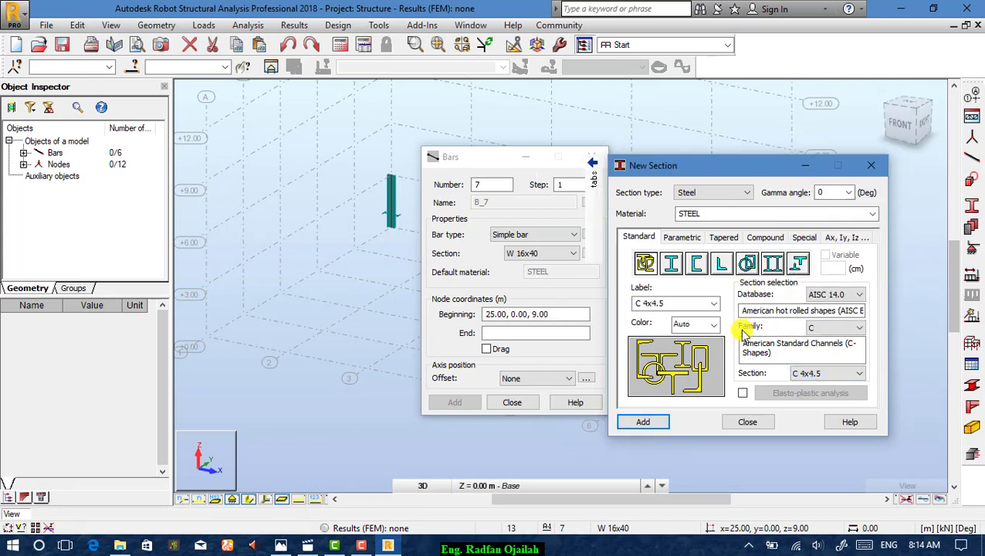
left_click(647, 422)
left_click(749, 422)
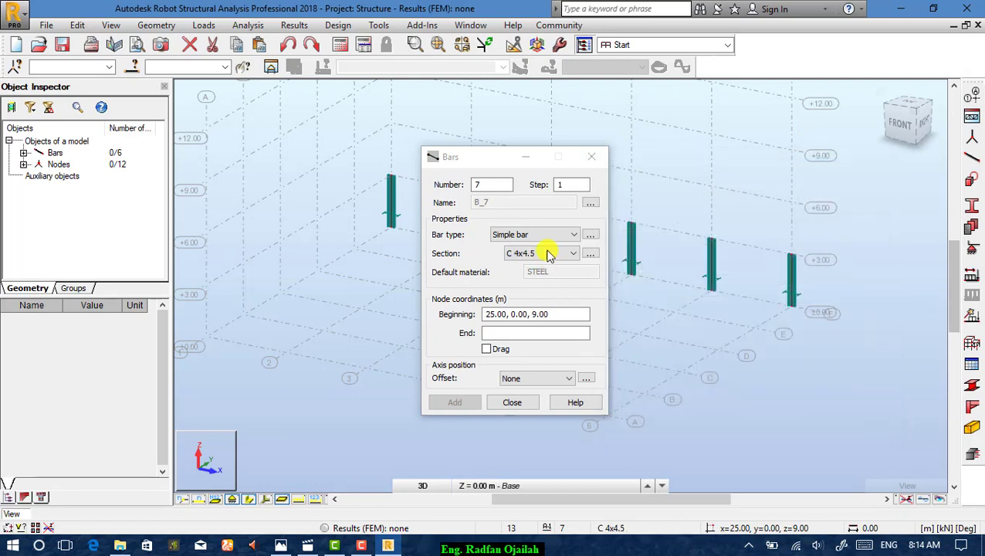
left_click(547, 254)
left_click(547, 255)
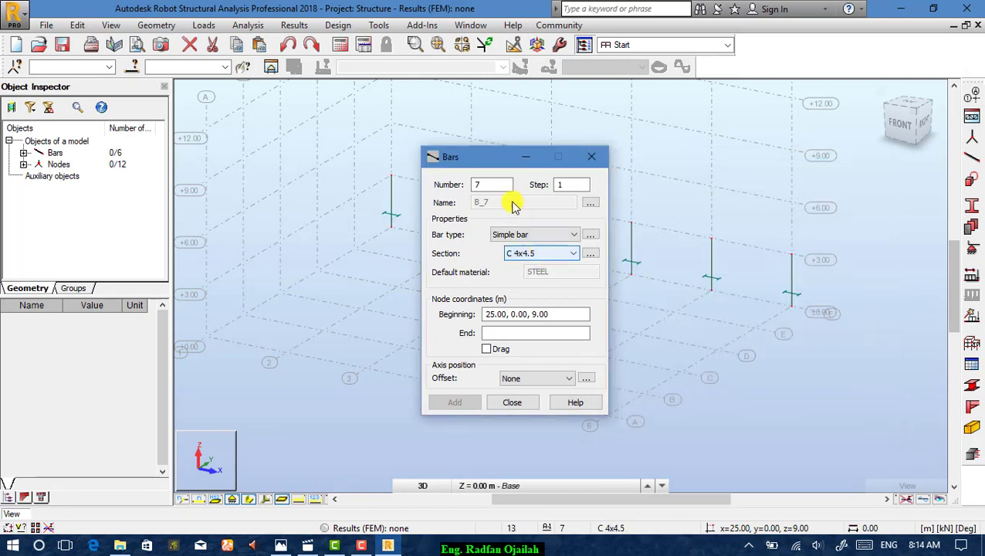
- Draw five C 4x4.5 beams at level +3.00 along axis F from axis 1 to 6, chaining them with Drag enabled
left_click_drag(492, 158, 311, 252)
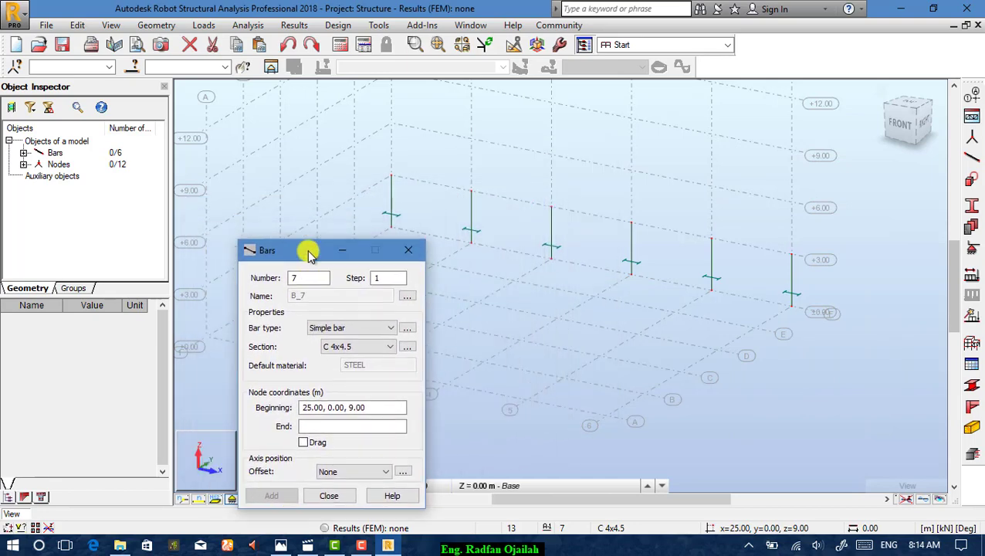
left_click(392, 175)
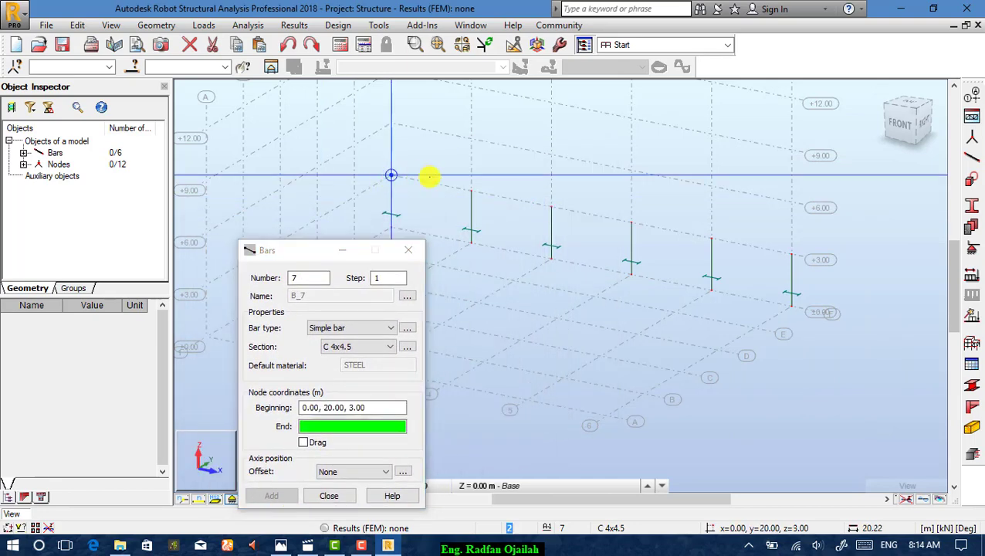
left_click(472, 191)
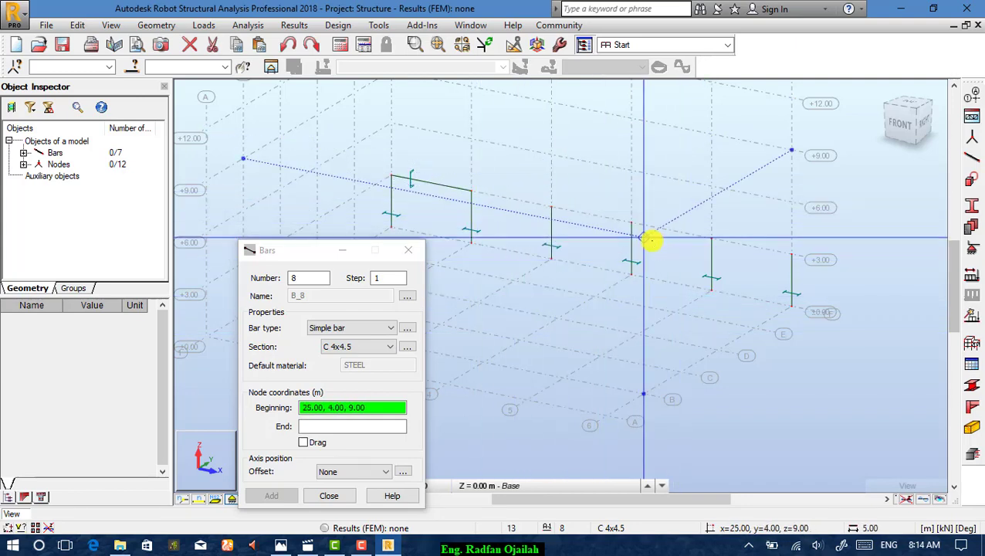
left_click(304, 443)
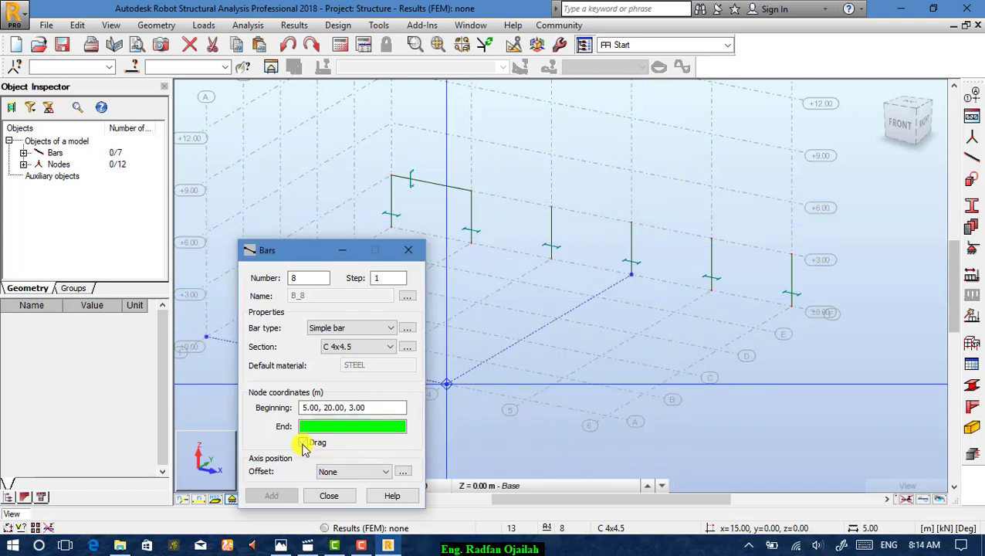
left_click(560, 207)
left_click(653, 228)
left_click(781, 252)
left_click(793, 254)
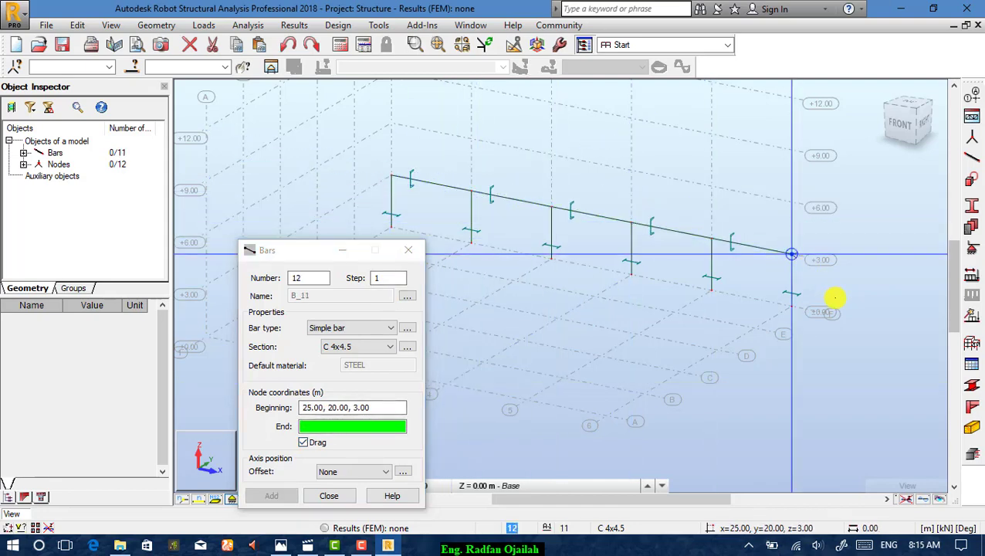
left_click(834, 296)
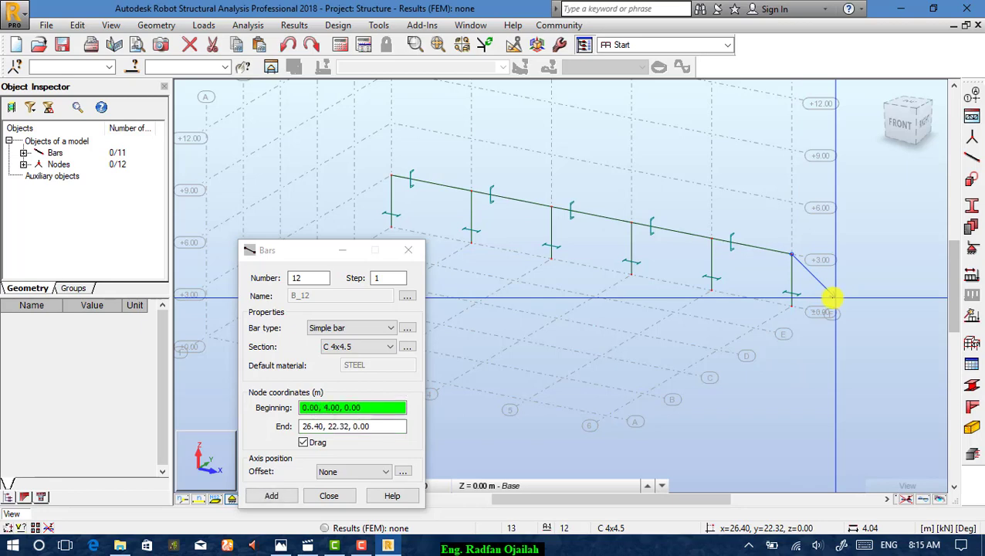
left_click(345, 492)
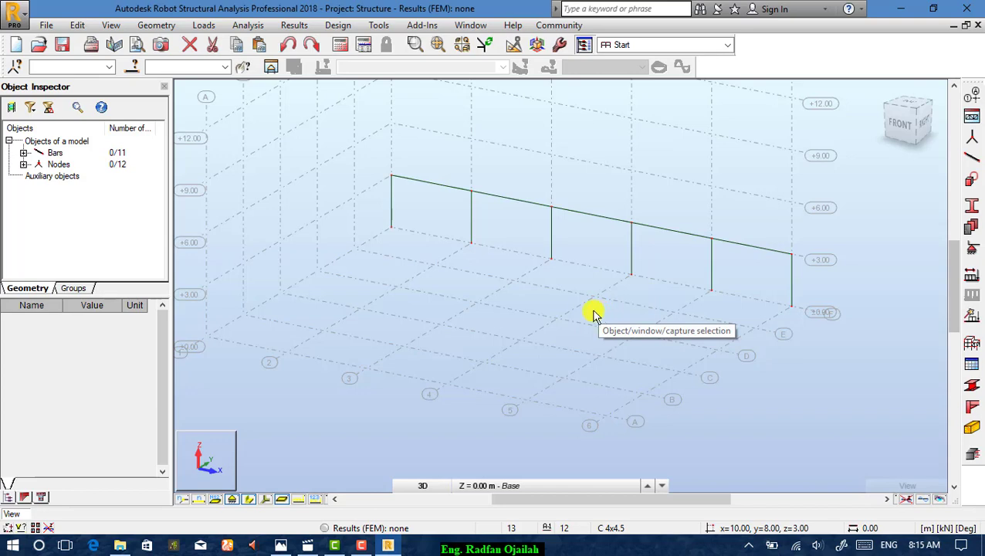
- Copy all bars and nodes of the axis F frame by the translation vector 0,-4,0 with 5 repetitions and Drag enabled
scroll(622, 159, "up", 2)
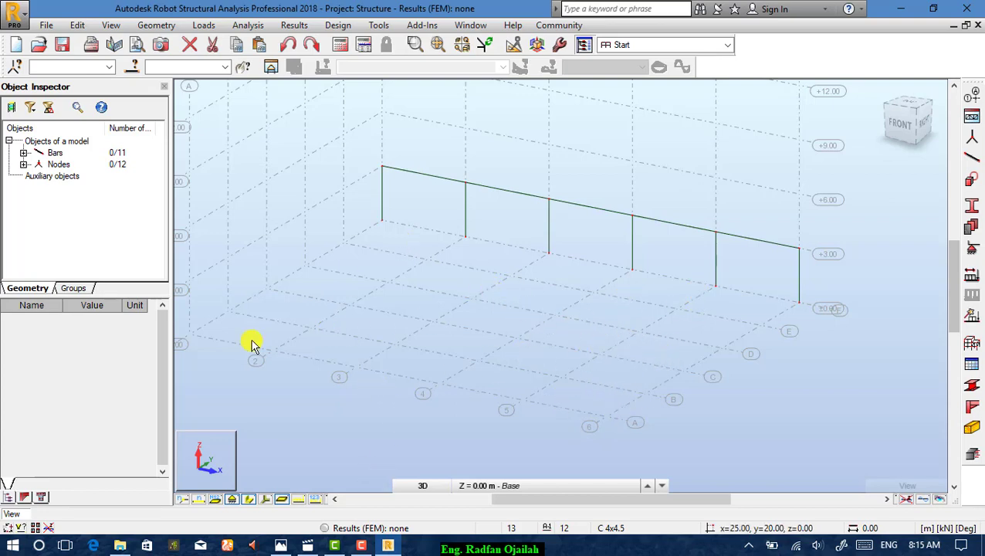
scroll(610, 239, "up", 1)
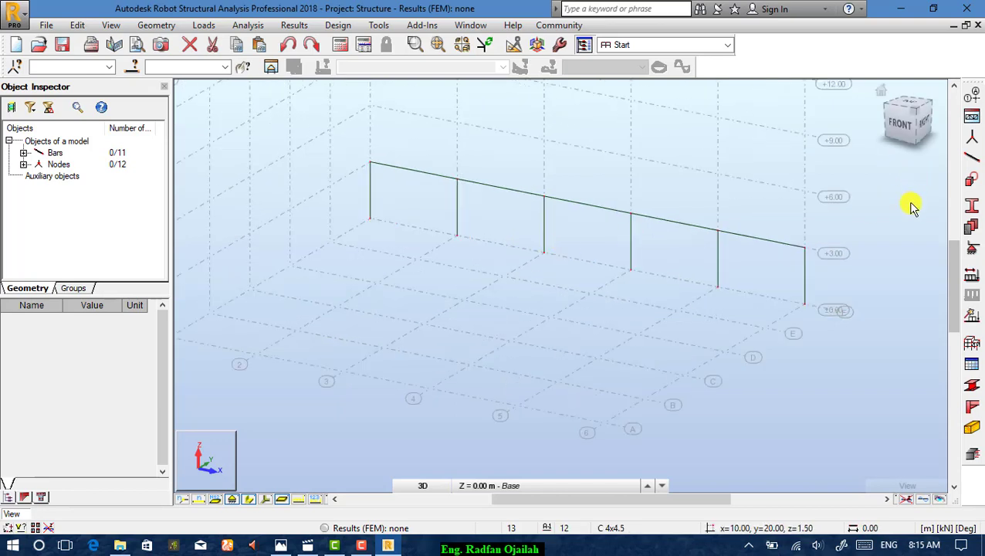
left_click_drag(357, 301, 323, 300)
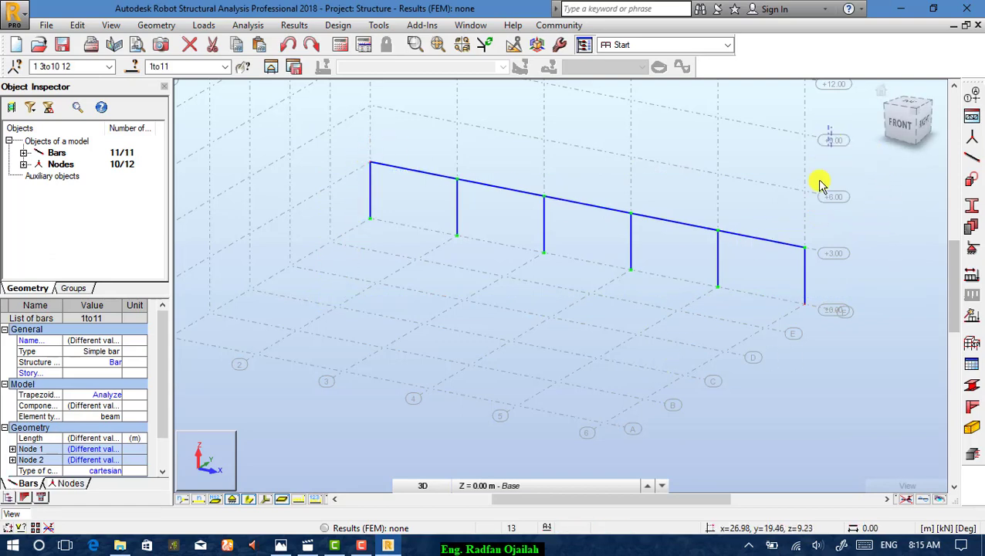
left_click_drag(541, 343, 319, 354)
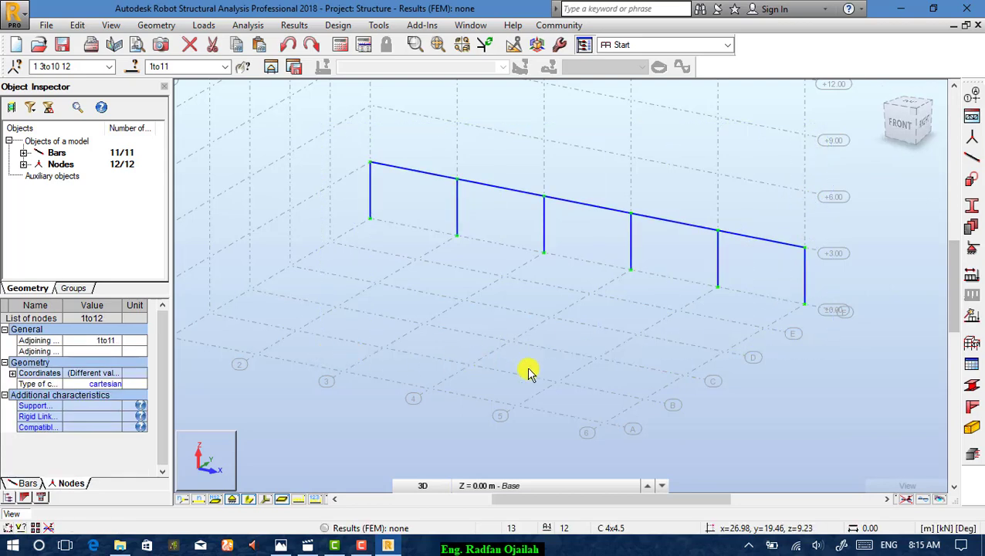
left_click(513, 45)
left_click(328, 74)
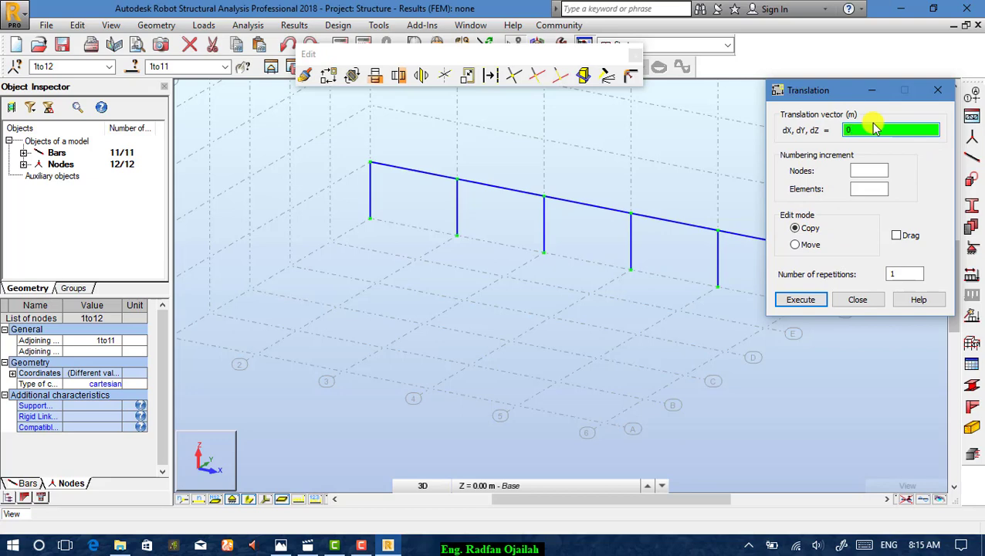
type(",-4,0")
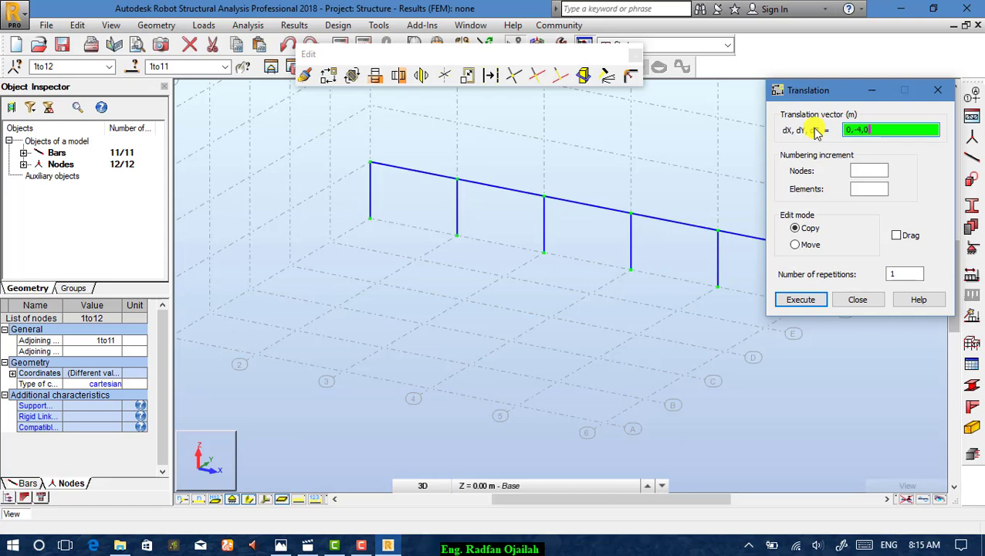
left_click(881, 274)
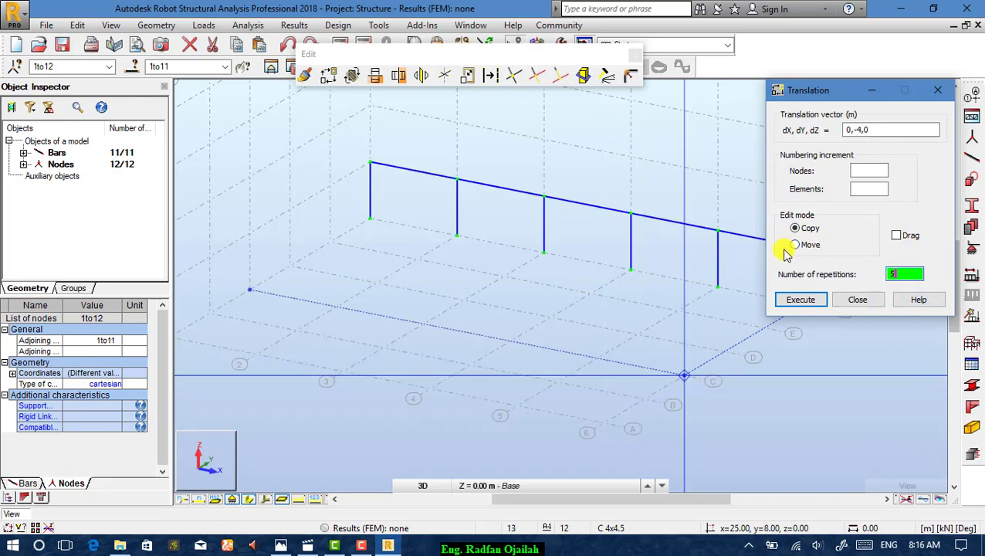
left_click(898, 236)
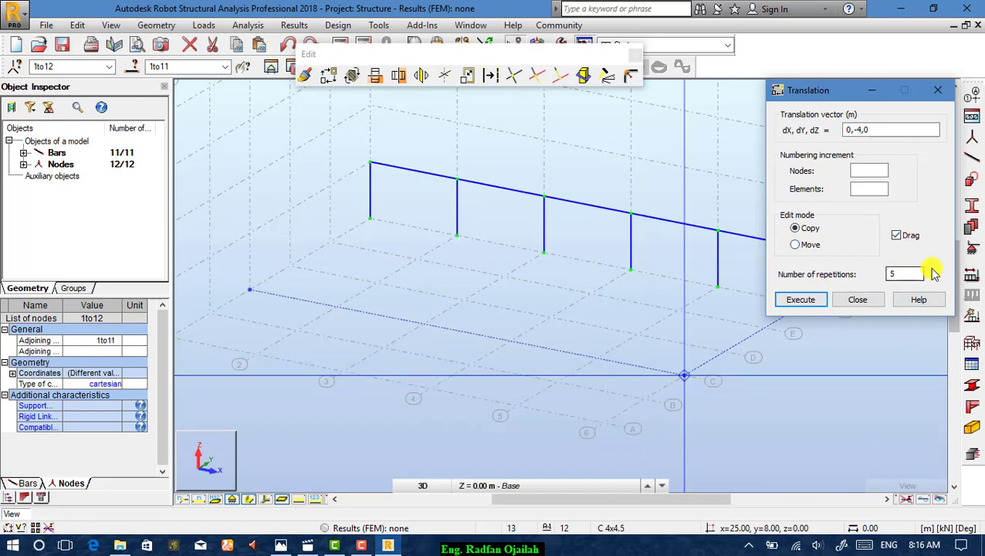
left_click(718, 287)
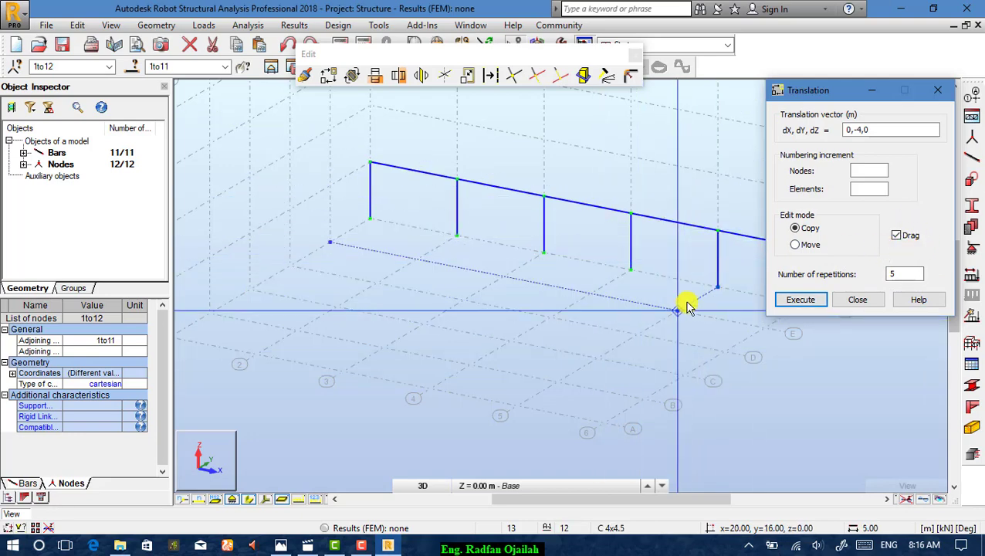
left_click(805, 298)
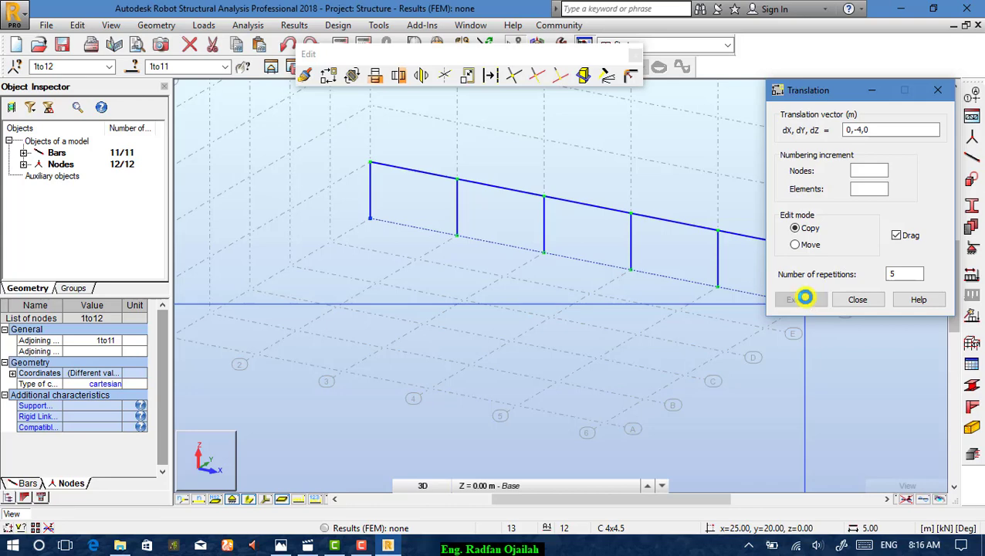
left_click(858, 299)
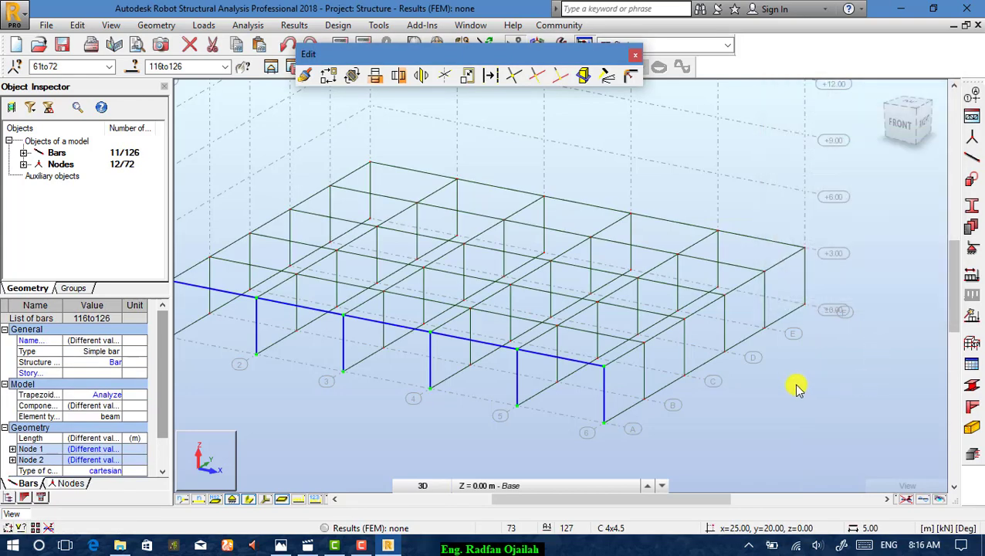
- Switch the model view to the XY plane at the Base level, 0.00 m, showing the whole plan
scroll(714, 363, "up", 3)
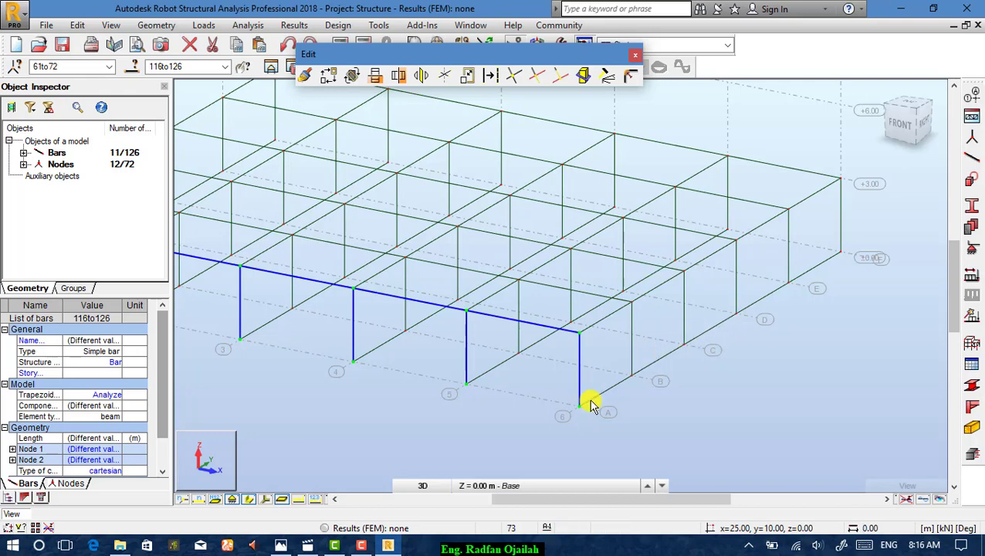
scroll(753, 357, "down", 1)
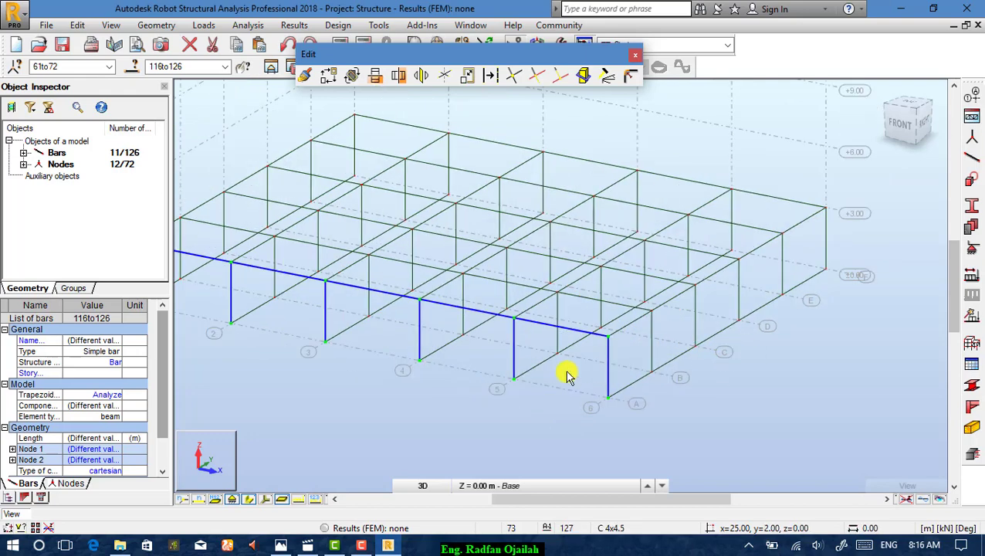
left_click(413, 484)
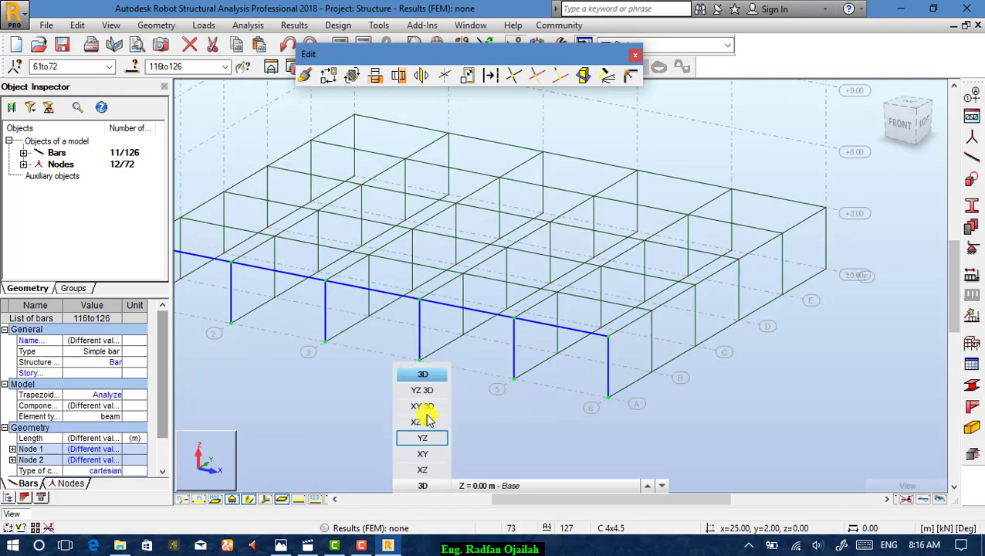
left_click(423, 453)
left_click(509, 488)
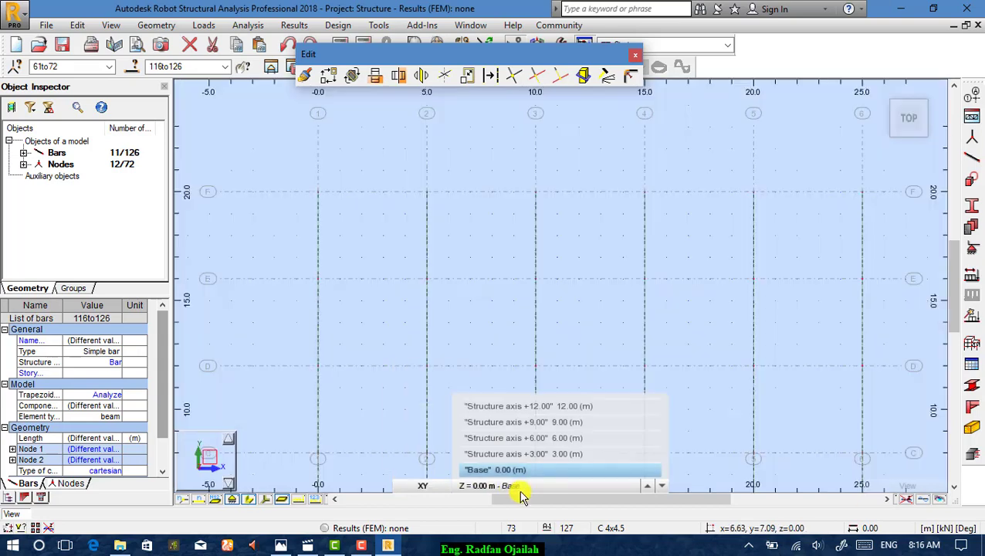
left_click(508, 468)
scroll(574, 215, "down", 3)
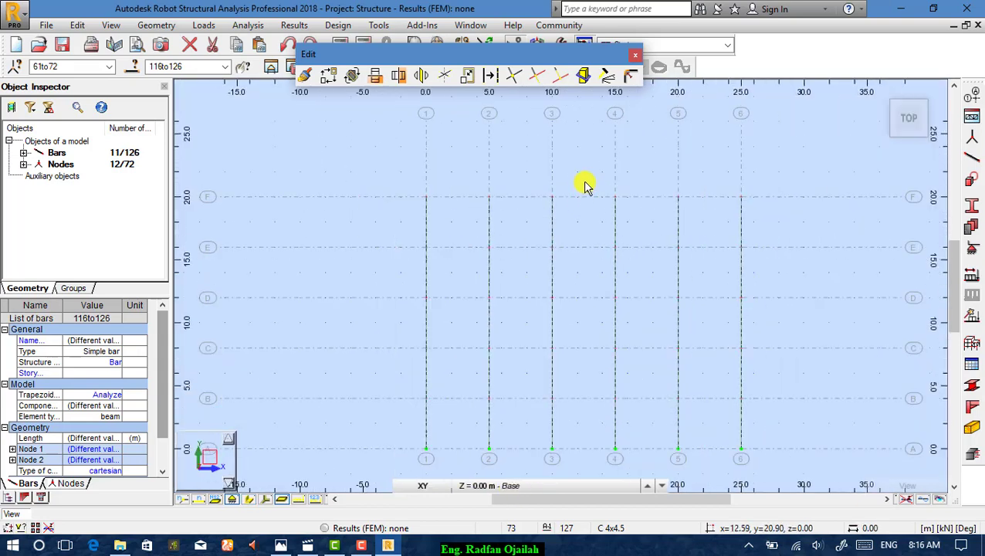
left_click(561, 487)
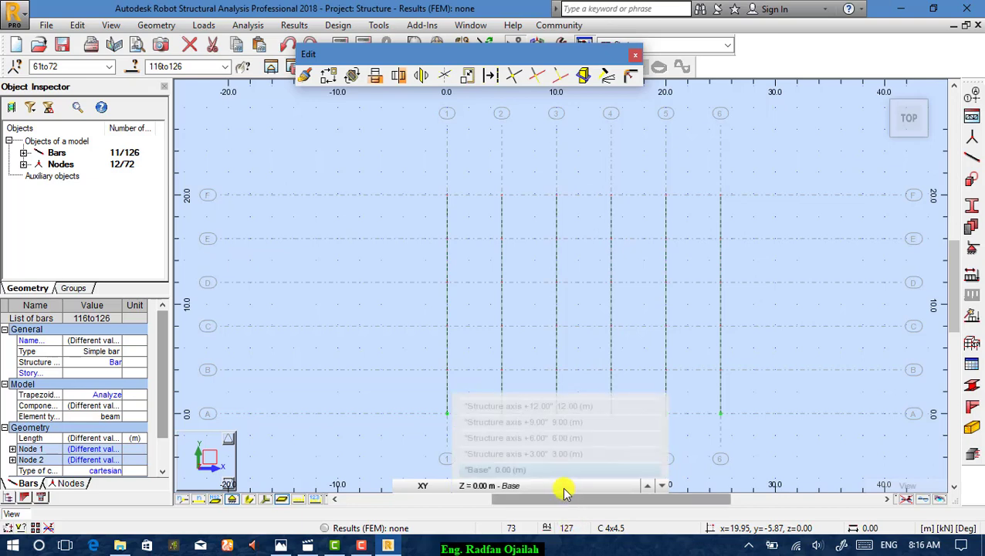
left_click(560, 471)
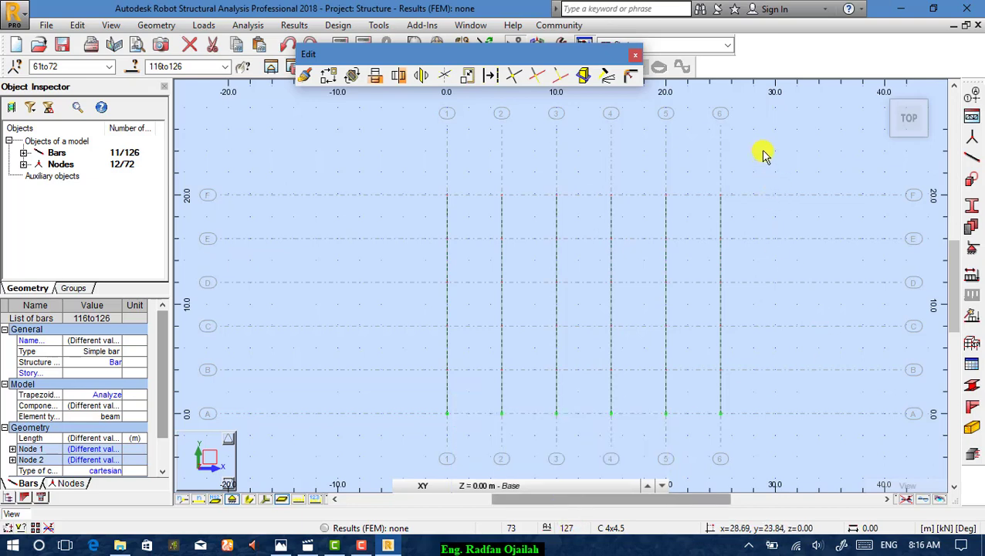
- Delete only the selected bars connecting the column bases along axes 1 to 6 at the Base level
left_click_drag(564, 390, 419, 454)
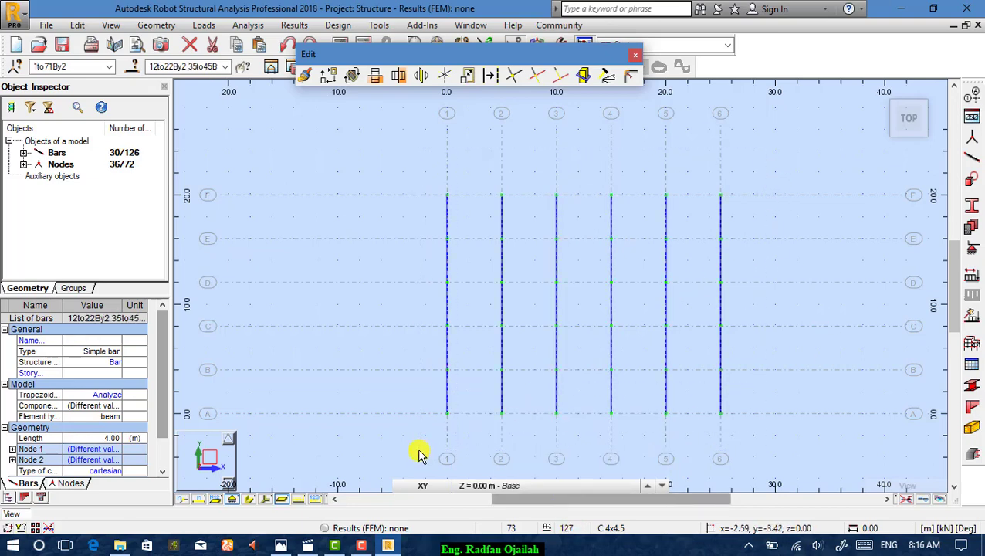
key("Delete")
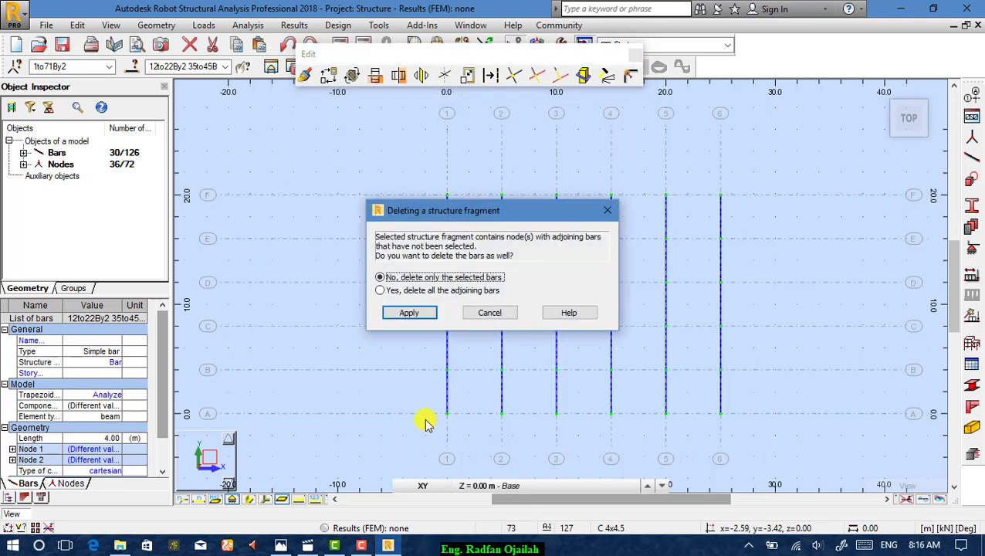
left_click(409, 313)
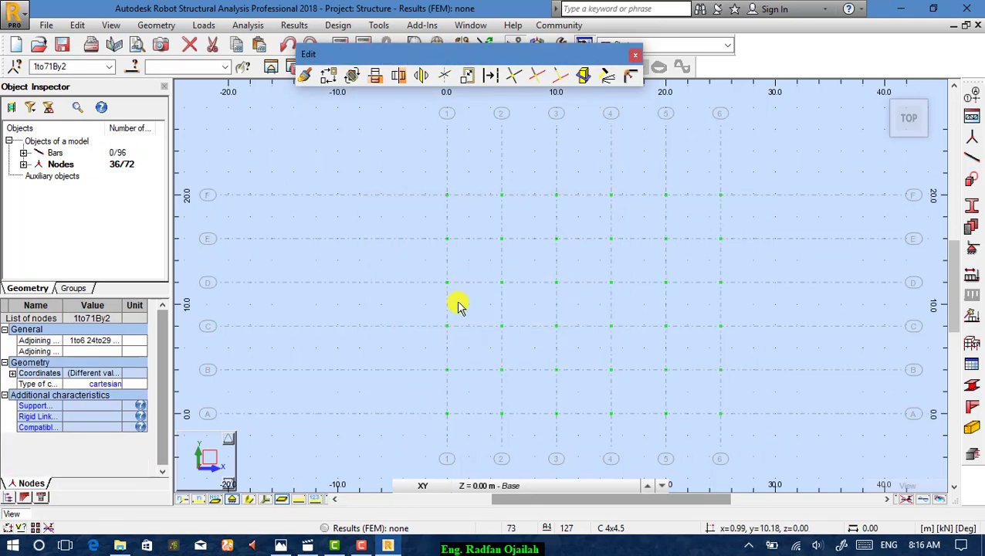
- Switch the model view to 3D and turn on the display of section shapes for all bars
left_click(432, 485)
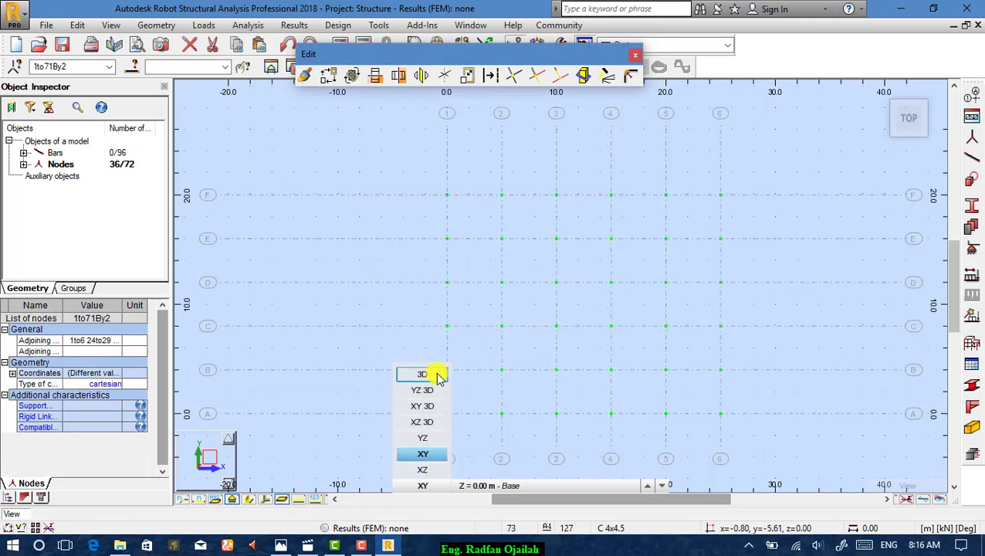
left_click(440, 374)
scroll(396, 139, "up", 4)
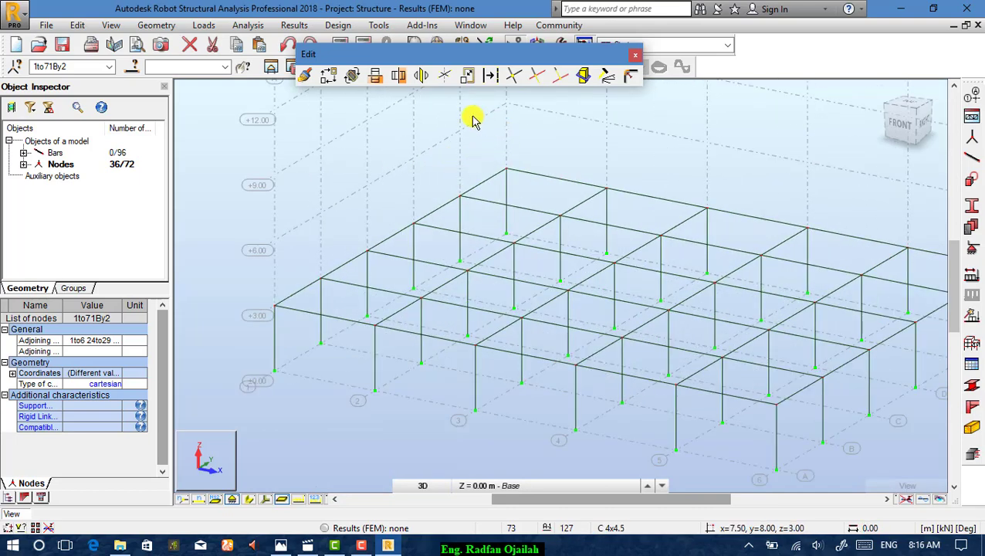
scroll(473, 119, "down", 2)
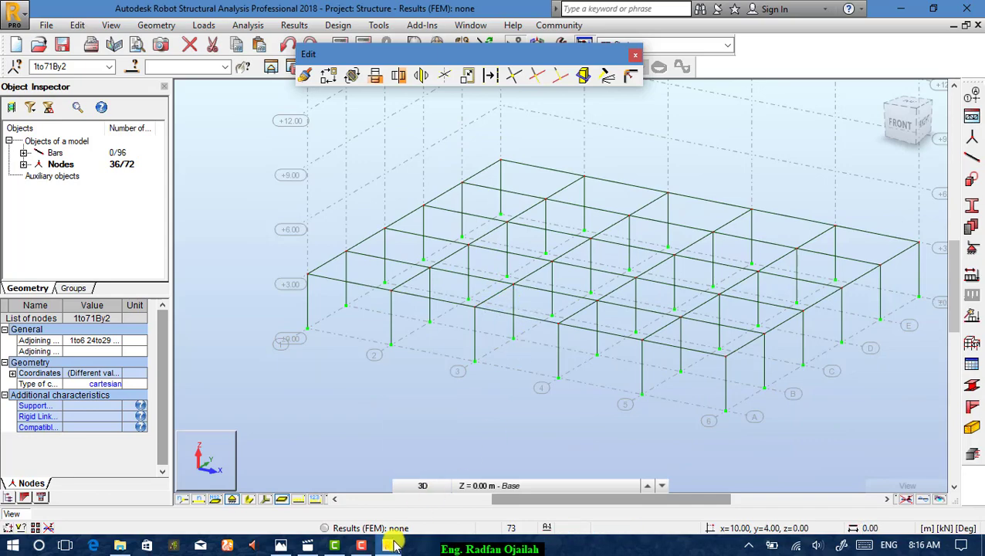
left_click(541, 485)
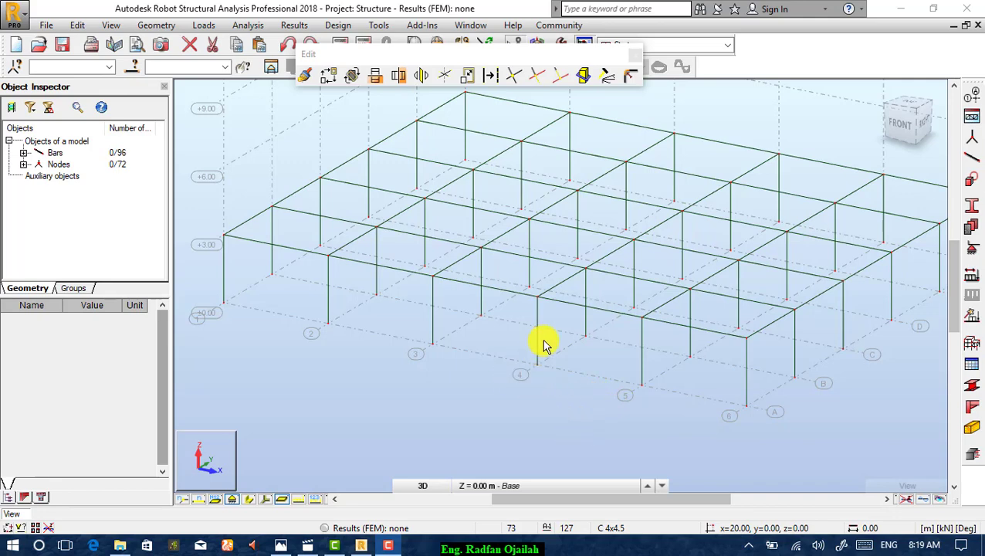
left_click(242, 502)
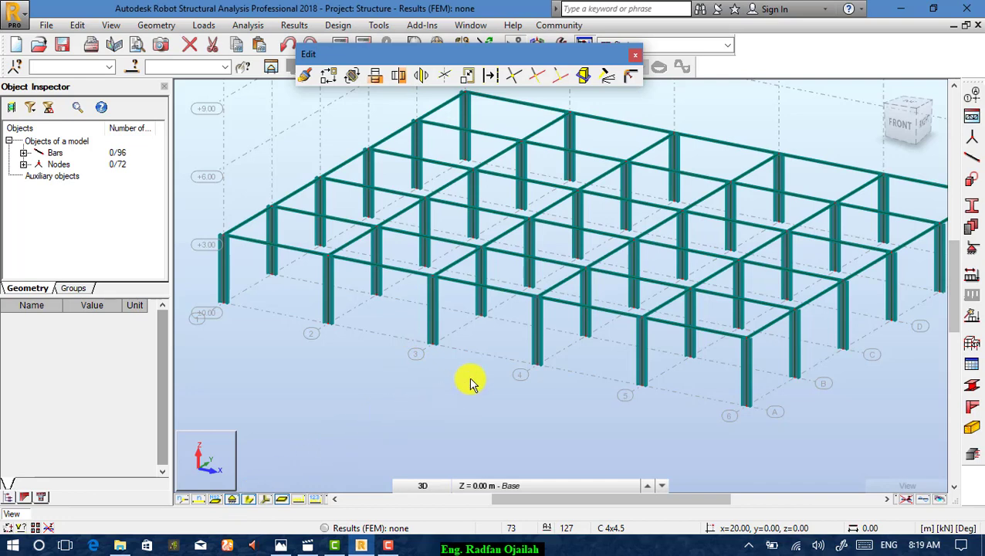
- Select all W 16x40 vertical bars through the similar-object selection and set their structure object type to Column
right_click(539, 340)
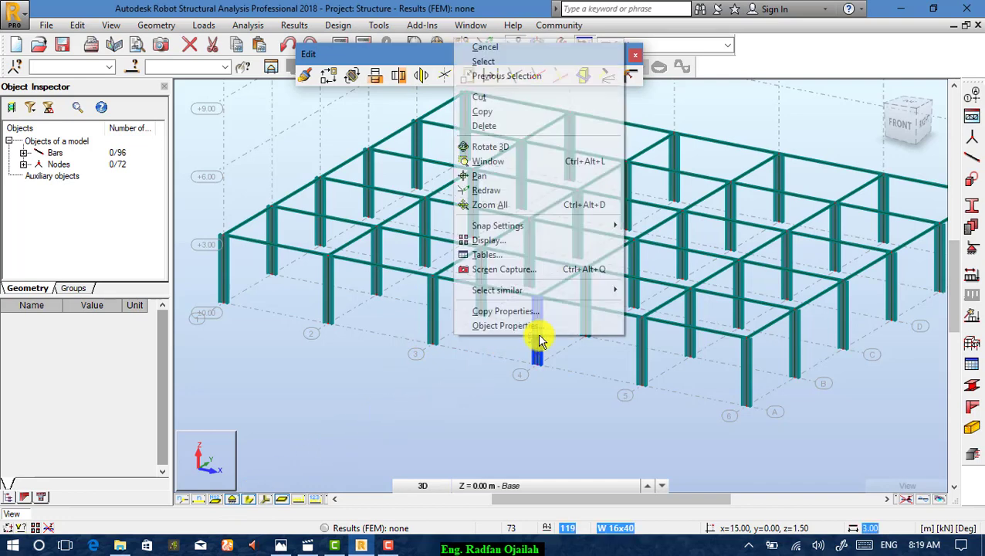
mouse_move(521, 292)
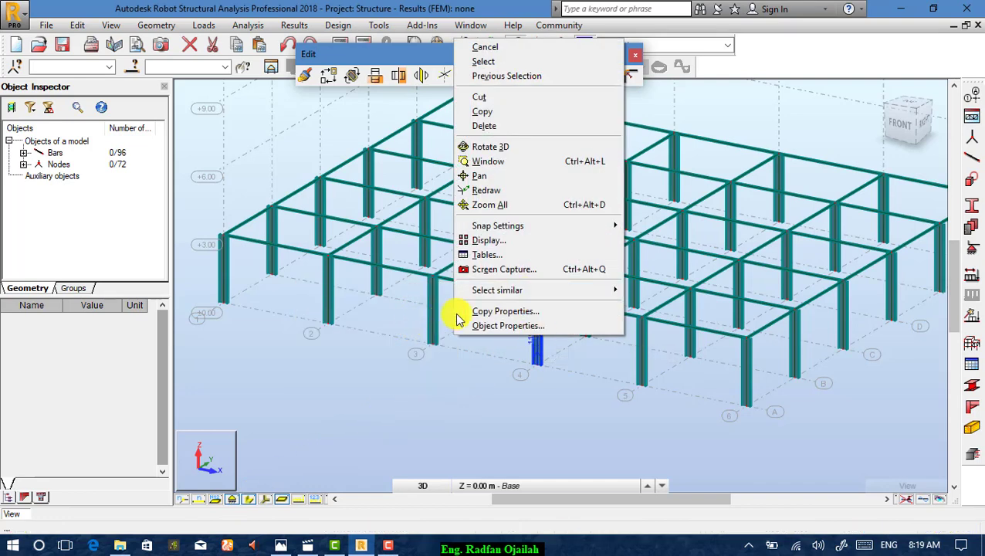
left_click(399, 308)
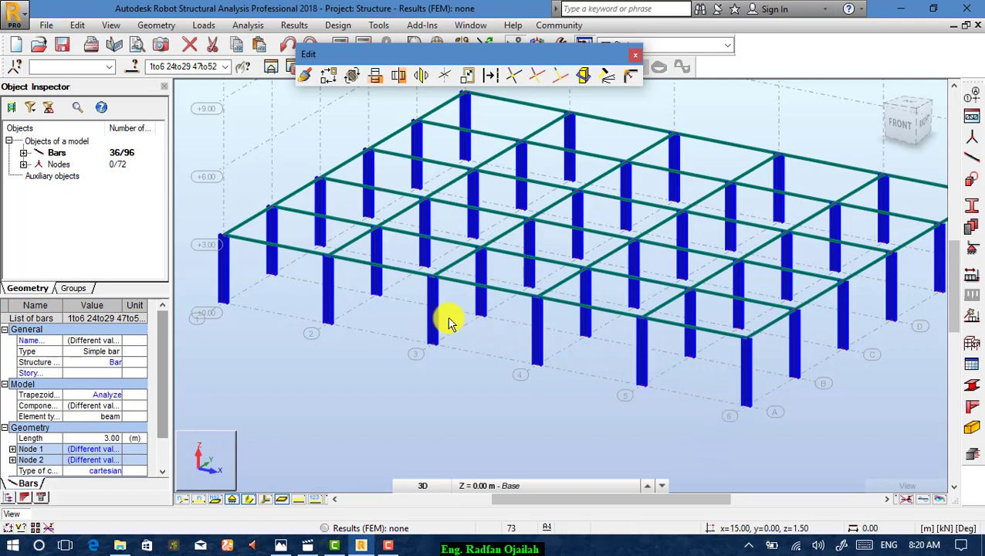
scroll(466, 322, "up", 3)
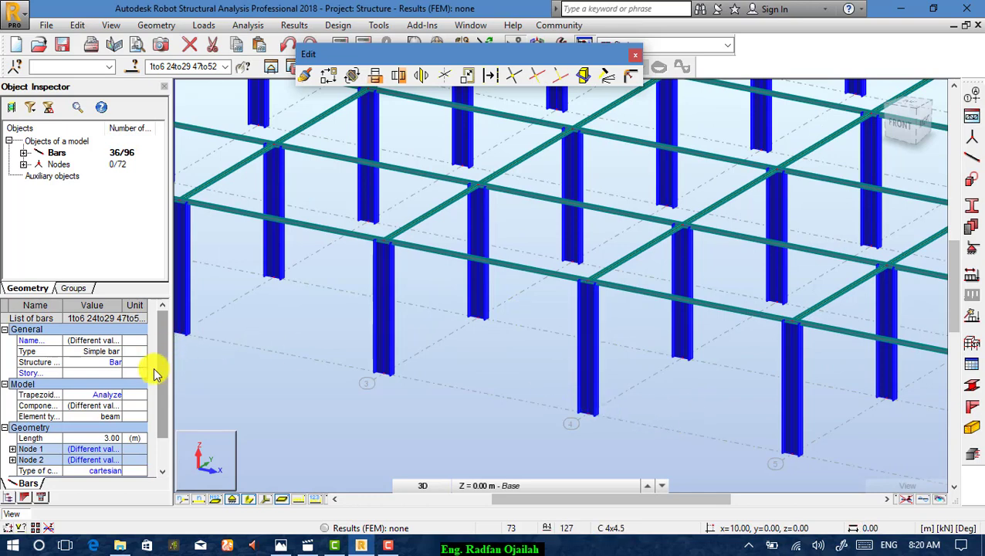
left_click(93, 363)
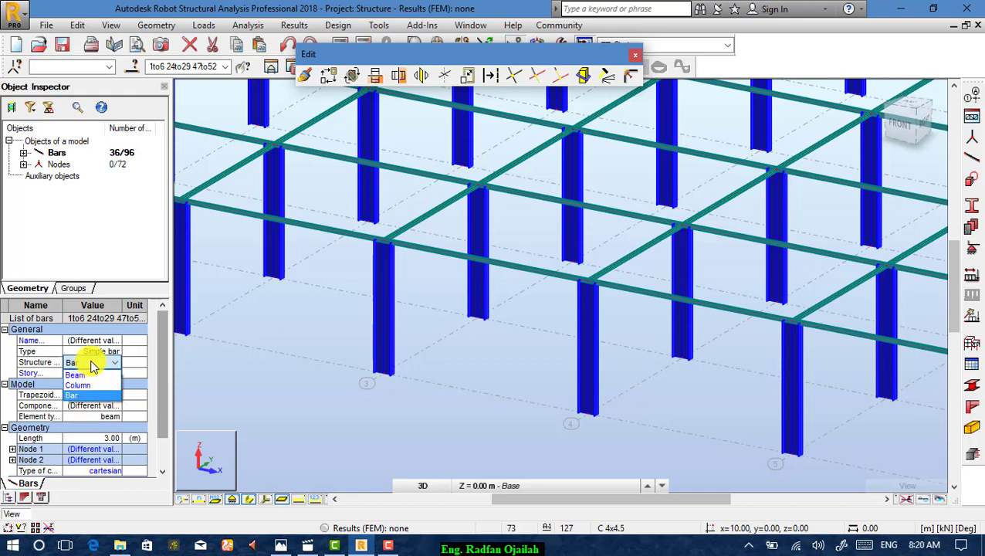
left_click(97, 386)
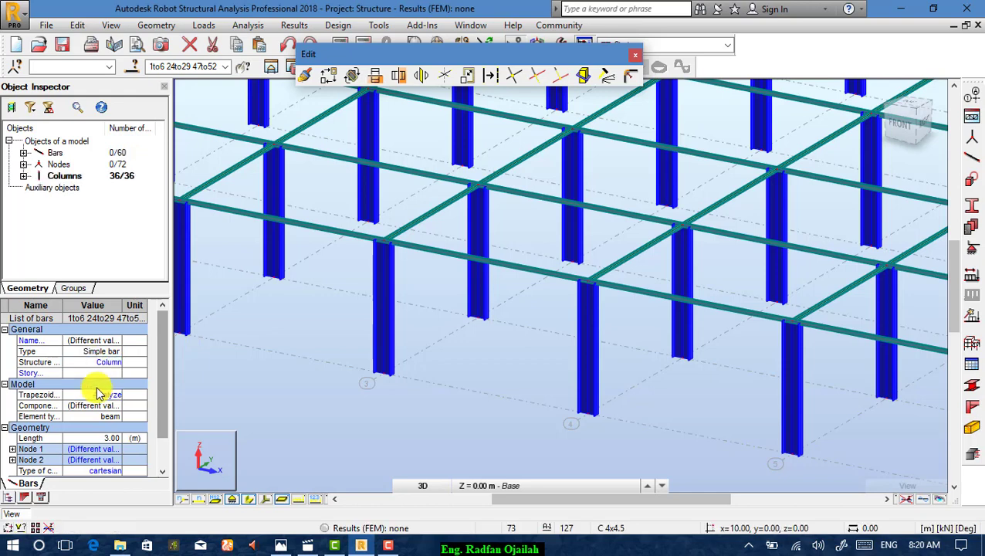
- Change the section property of the selected columns to B R25x50
left_click_drag(160, 373, 164, 389)
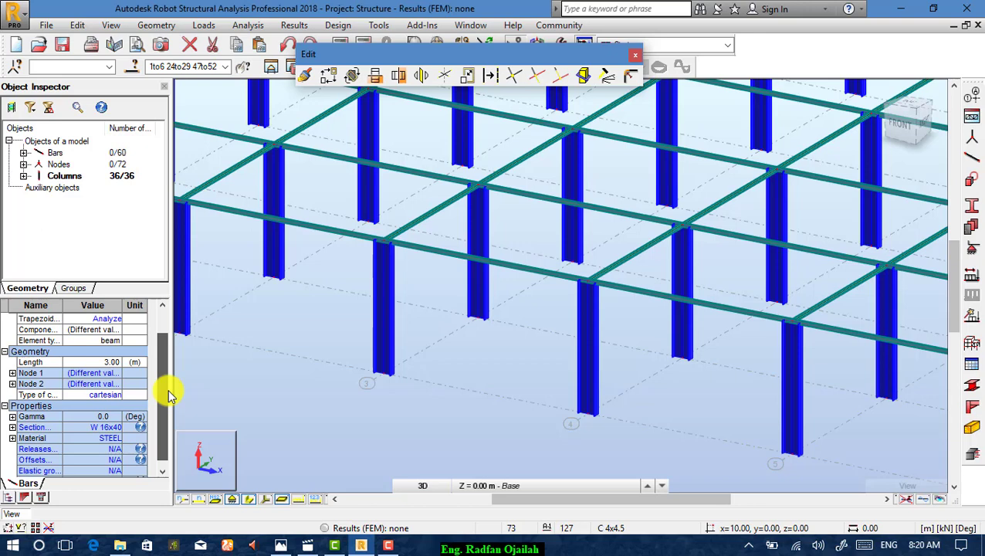
left_click(12, 427)
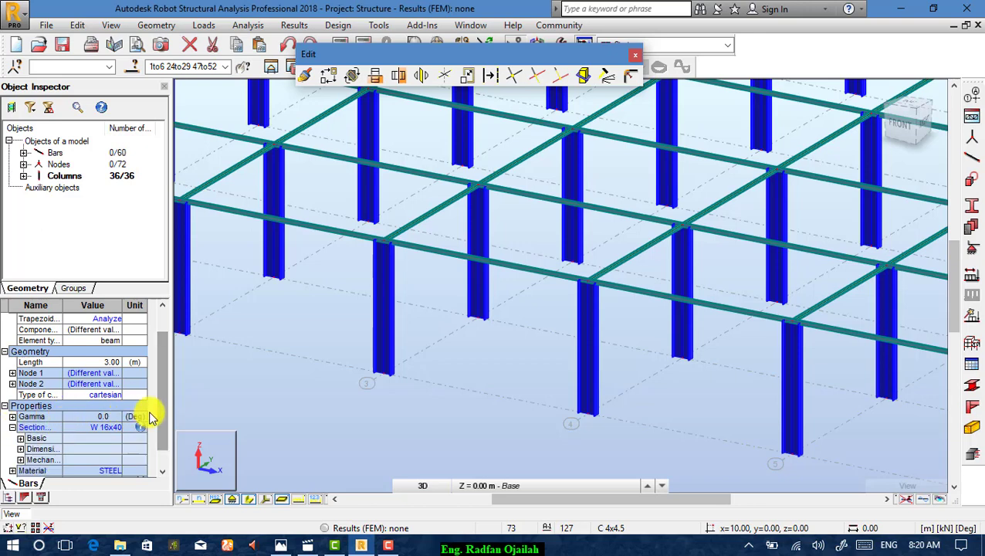
left_click(106, 429)
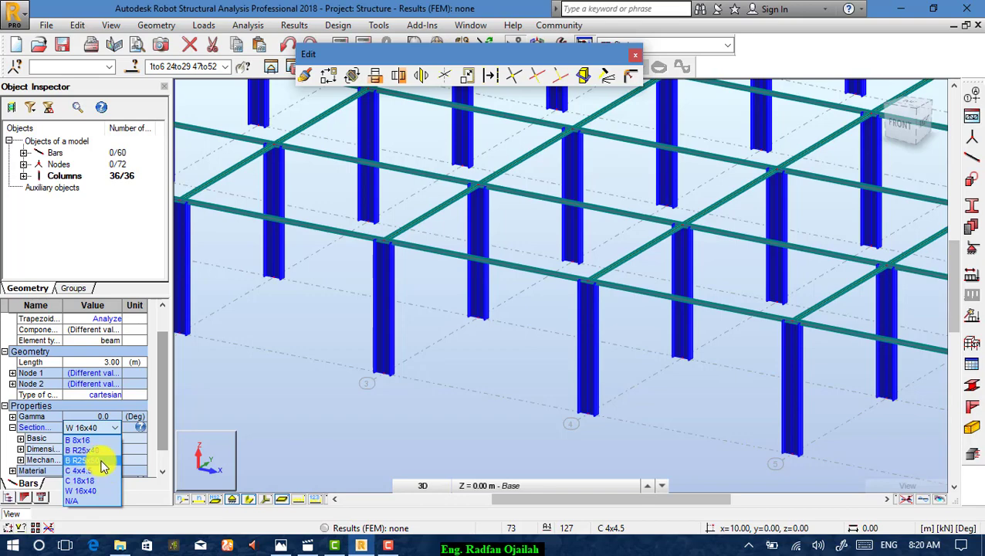
left_click(102, 461)
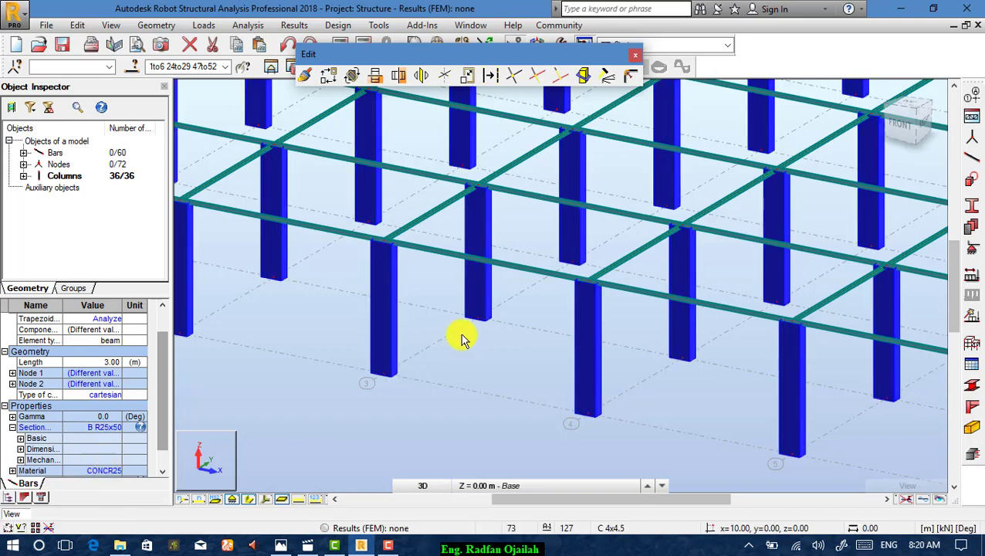
scroll(610, 326, "down", 2)
scroll(484, 282, "down", 2)
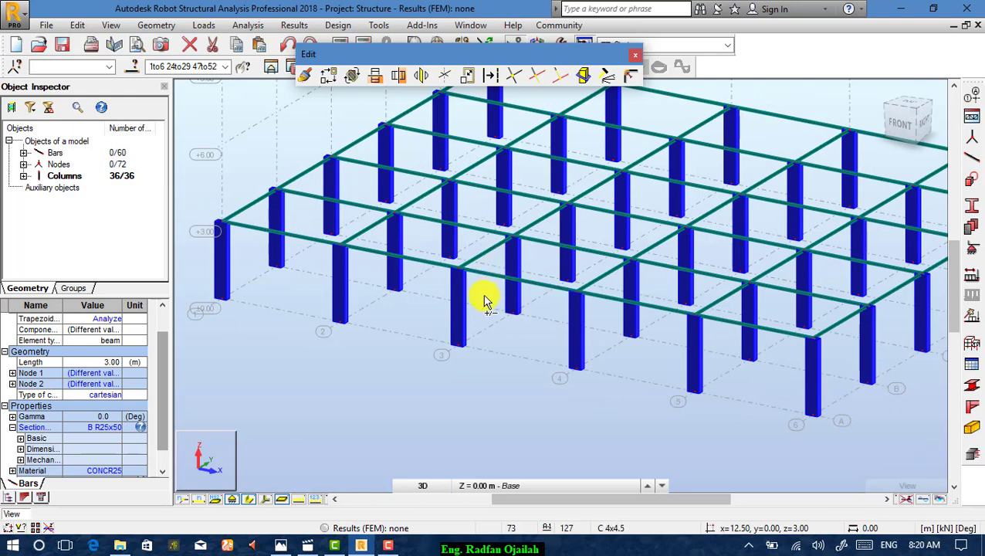
- Create the RC column section C R30x70 with b 30 cm and h 70 cm, and apply it to the selected columns
left_click(971, 205)
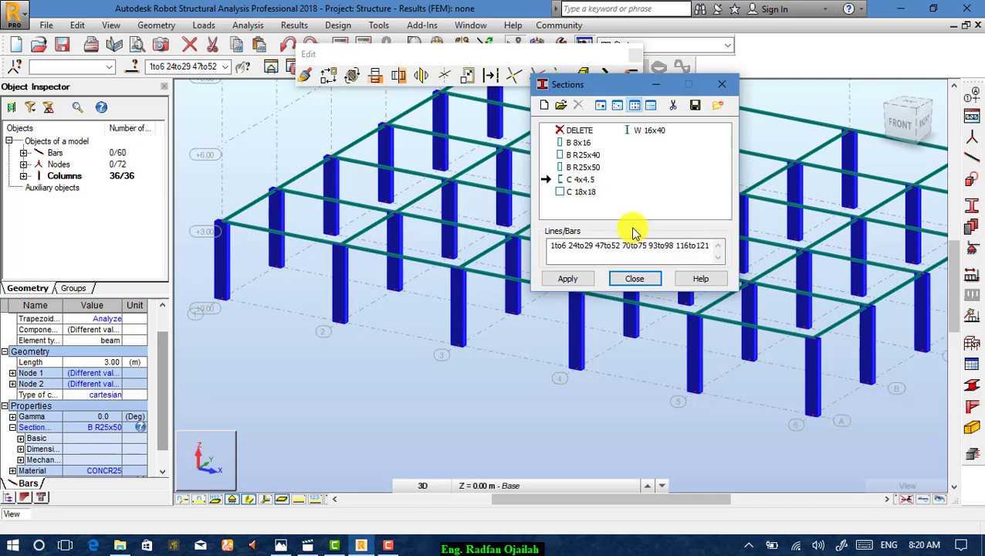
left_click(567, 132)
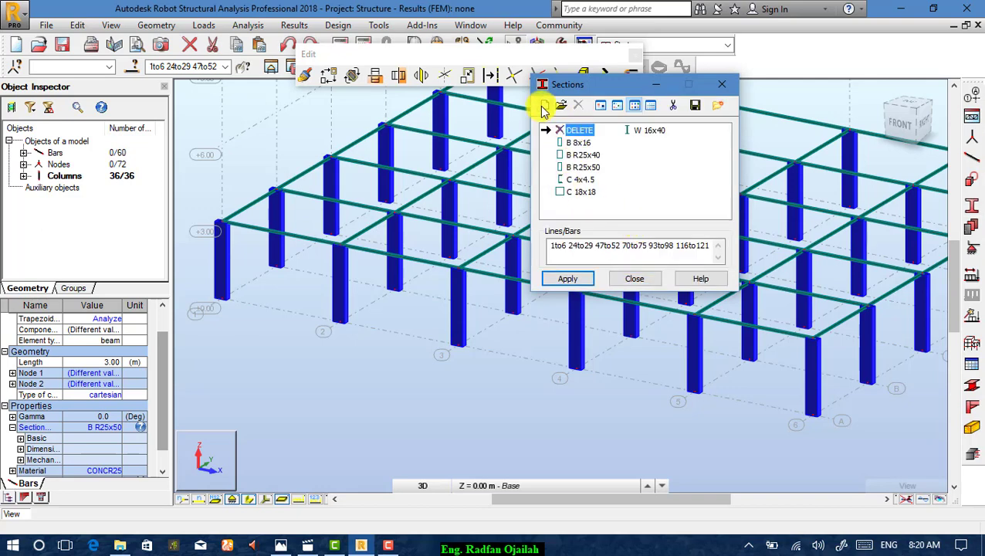
left_click(544, 106)
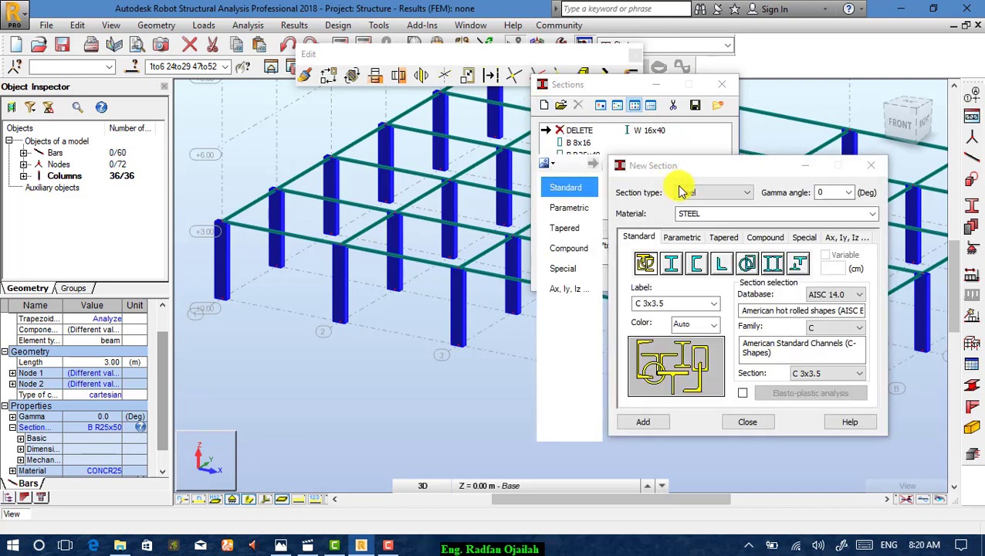
left_click(699, 194)
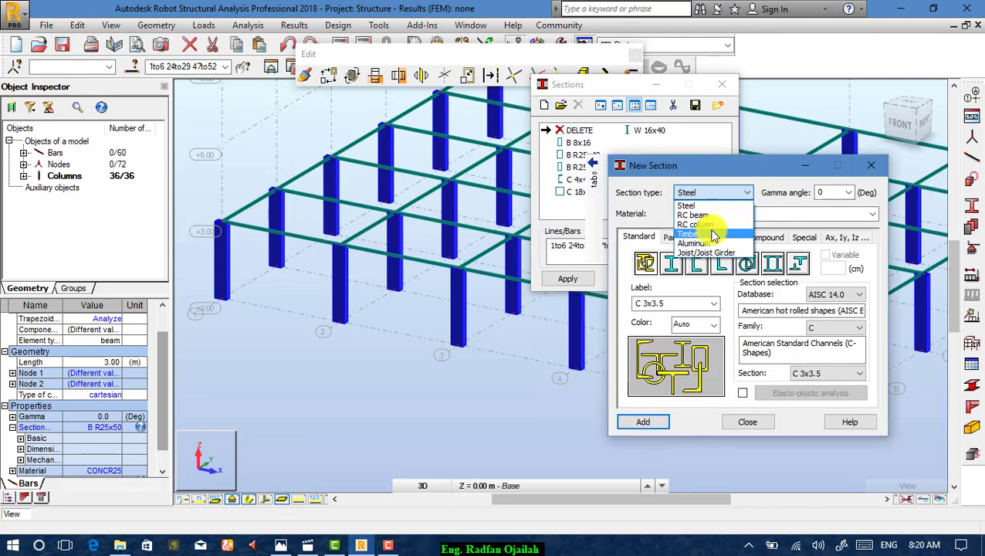
left_click(705, 225)
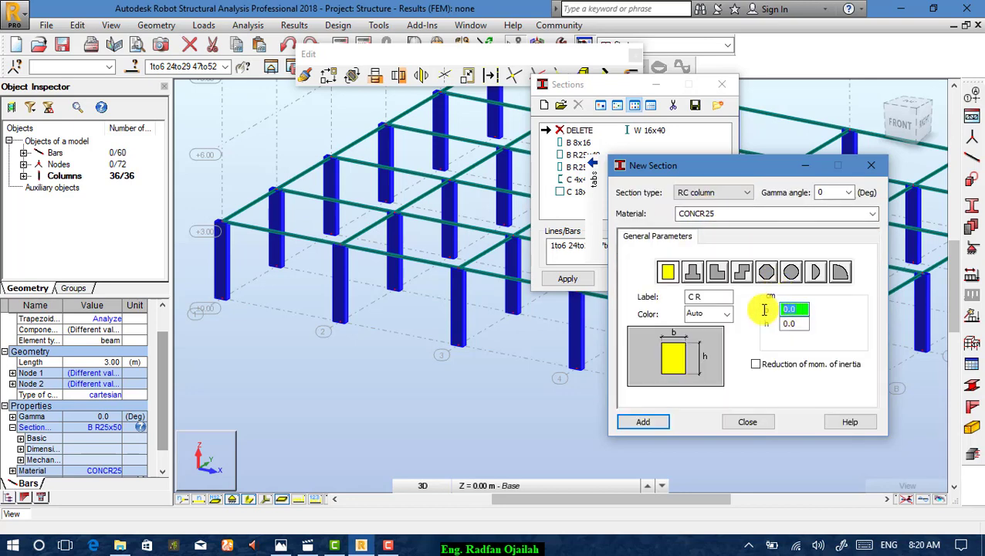
type("0")
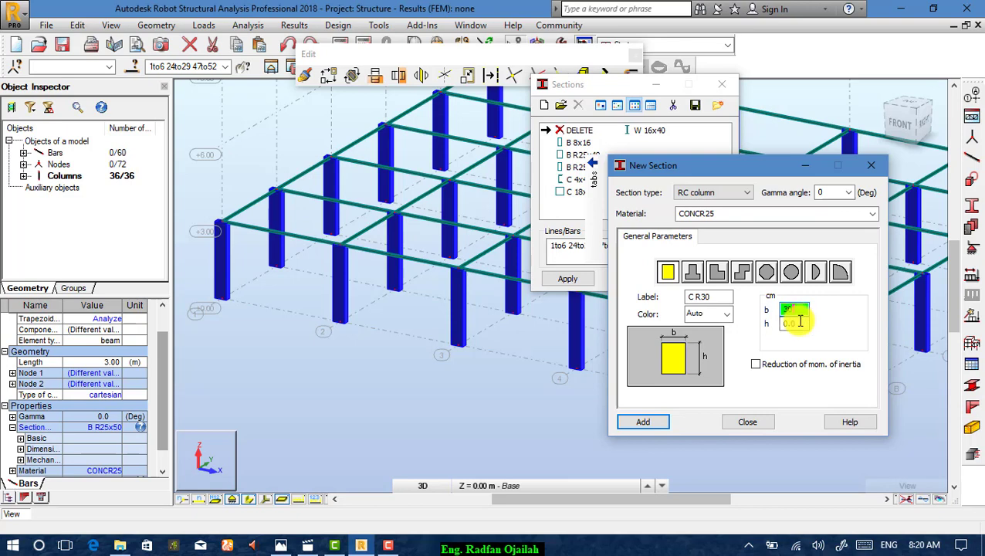
key("Tab")
type("70")
left_click(661, 422)
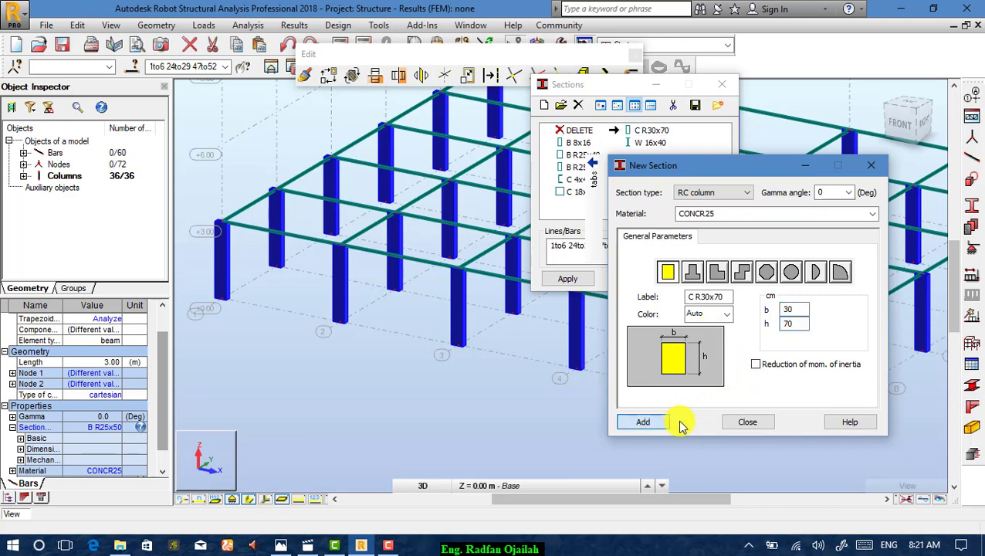
left_click(746, 420)
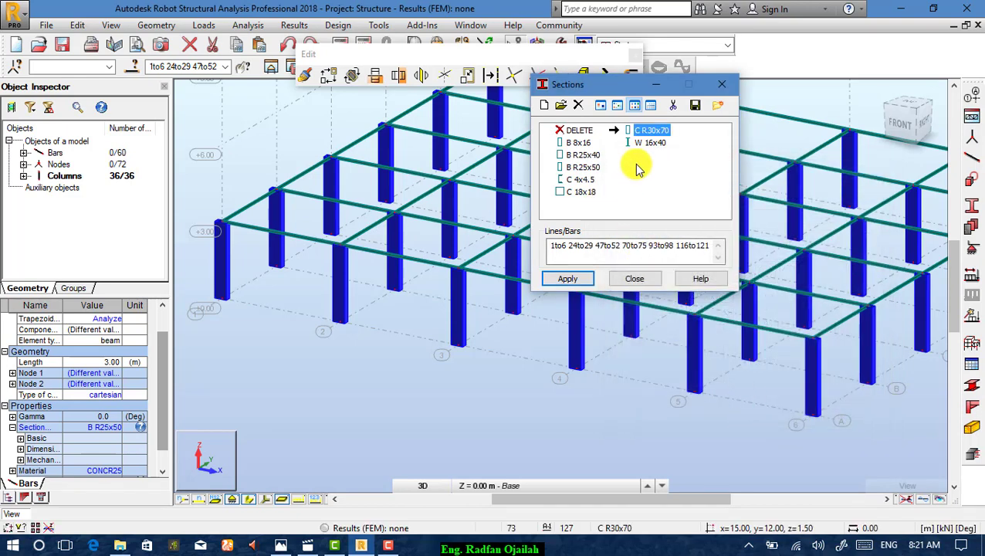
left_click(590, 279)
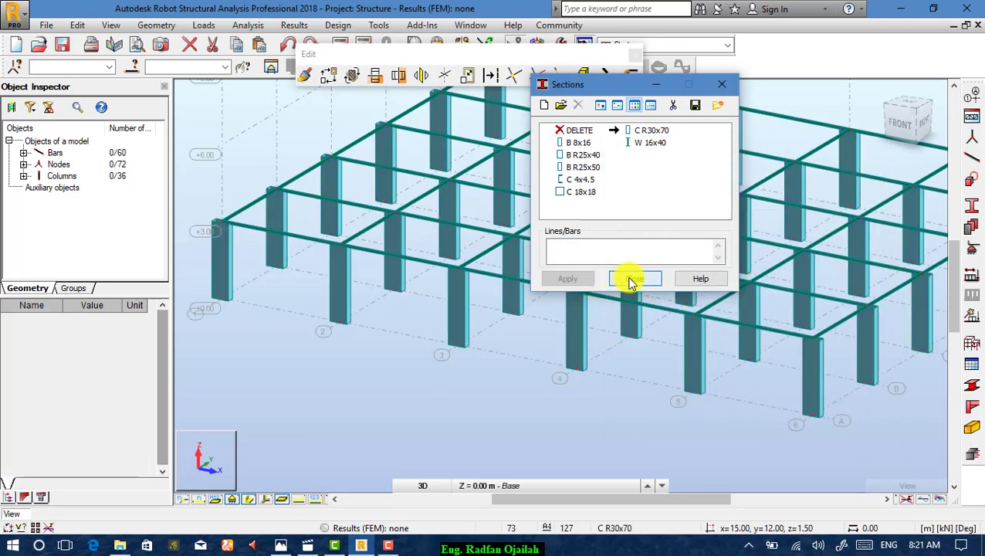
left_click(632, 280)
- Select one C 4x4.5 beam on axis A and extend the selection to all beams with the same cross-section
scroll(510, 290, "up", 2)
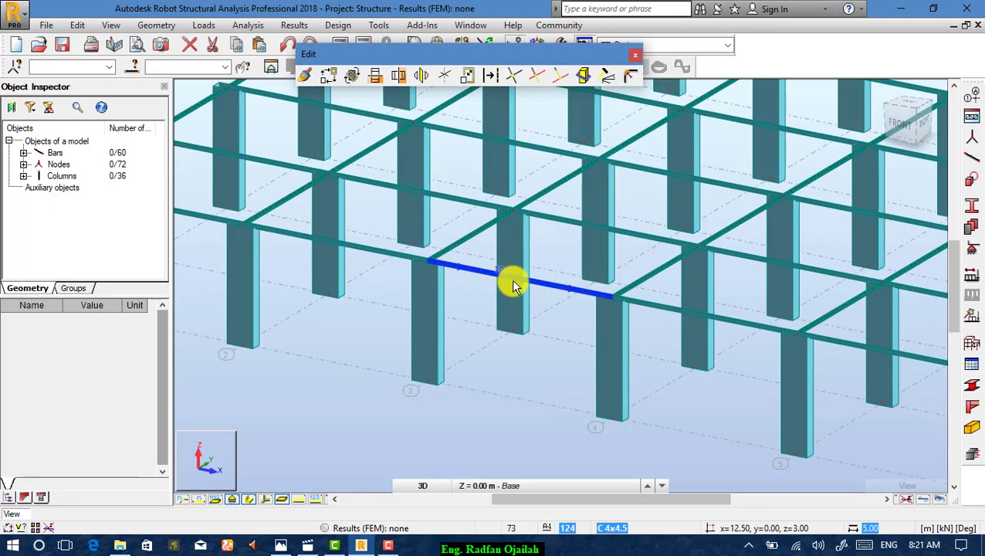
scroll(516, 285, "up", 1)
left_click(566, 288)
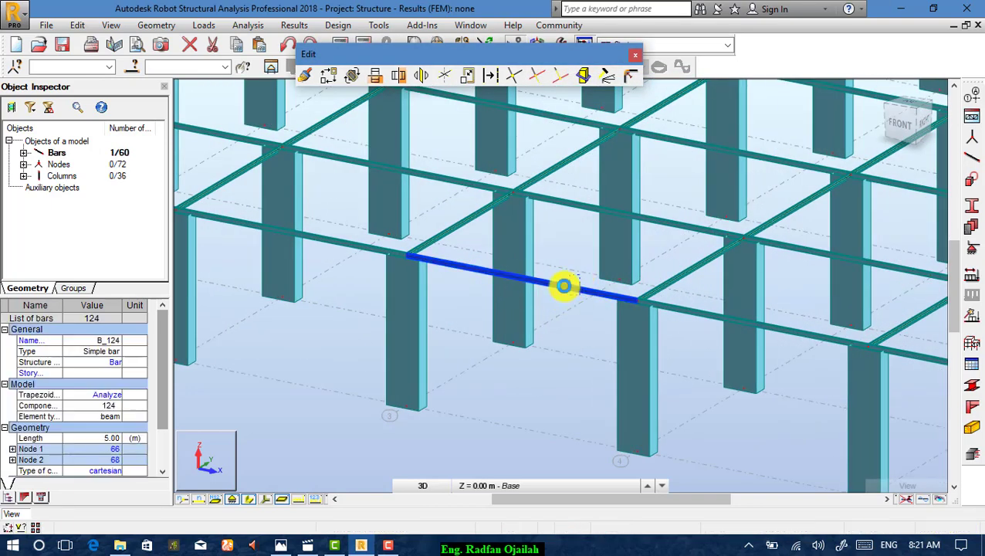
right_click(568, 287)
mouse_move(550, 492)
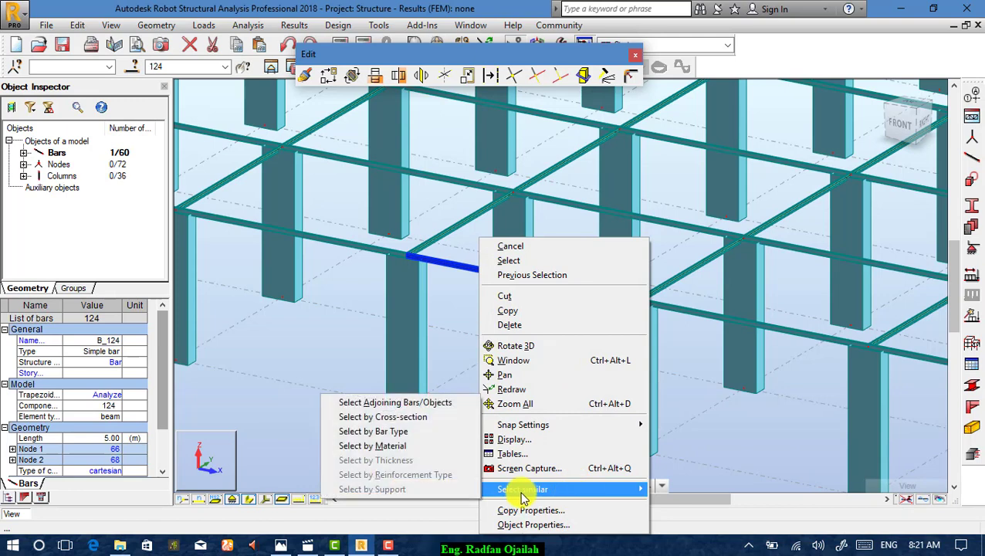
left_click(395, 421)
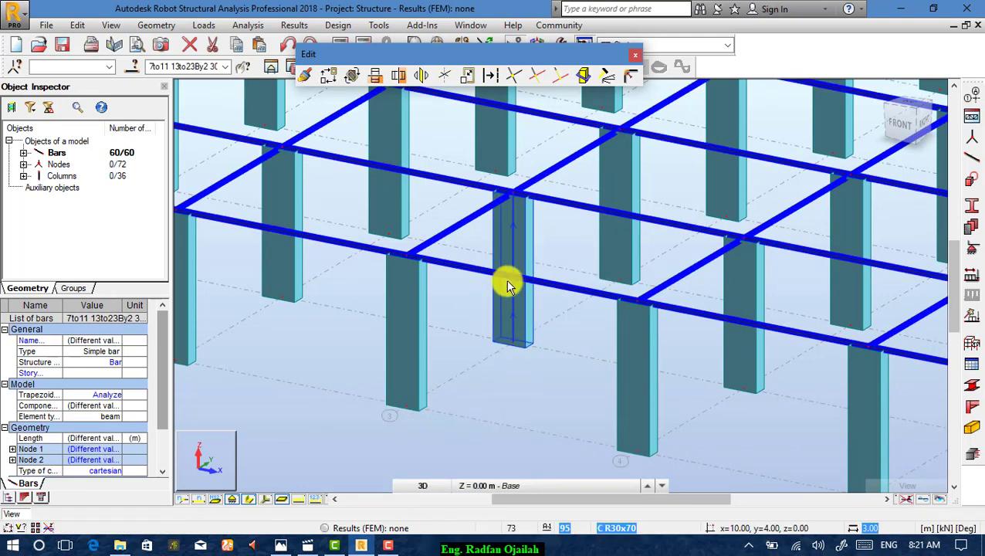
- Create an RC beam section with b 25 cm and h 50 cm, and apply it to the selected beams
left_click(971, 205)
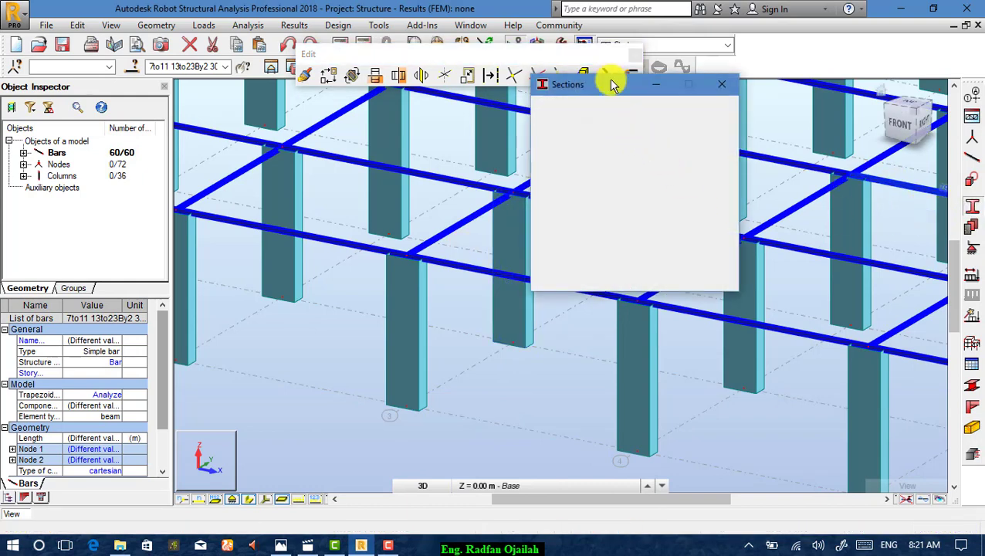
left_click(577, 130)
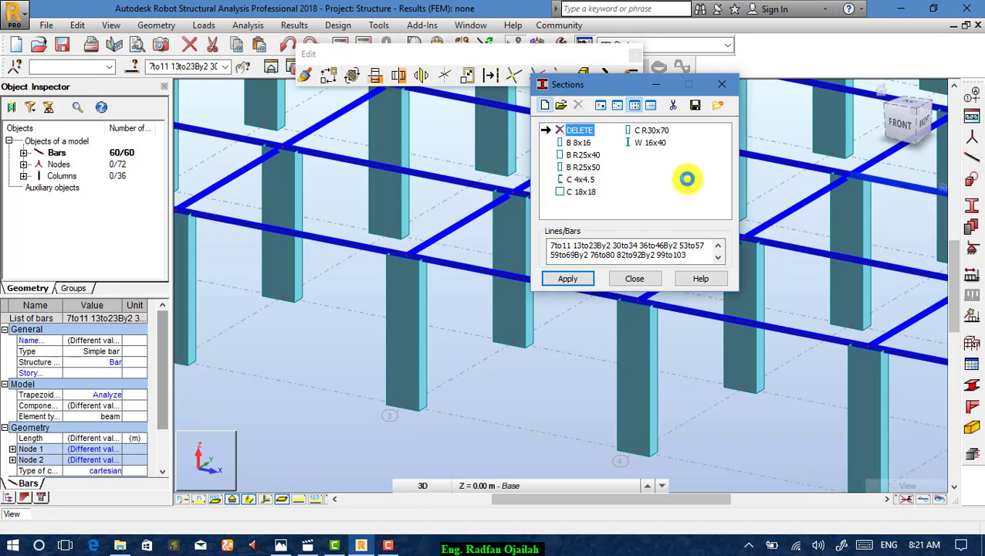
double_click(689, 172)
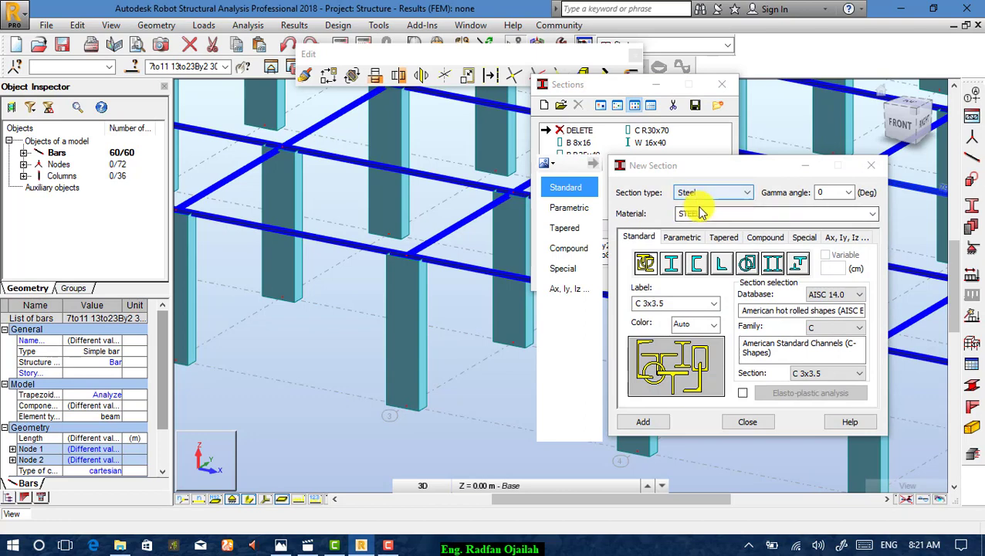
left_click(690, 192)
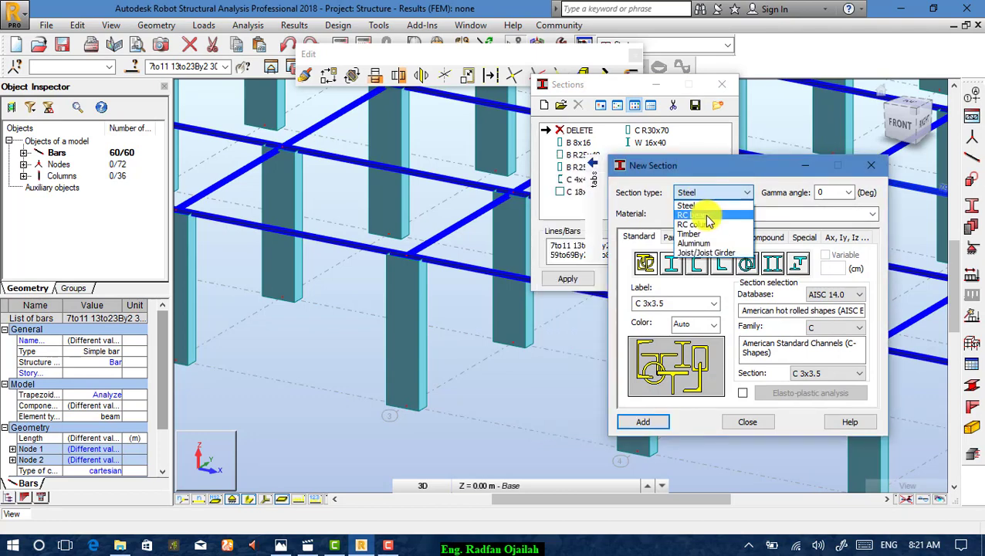
left_click(704, 215)
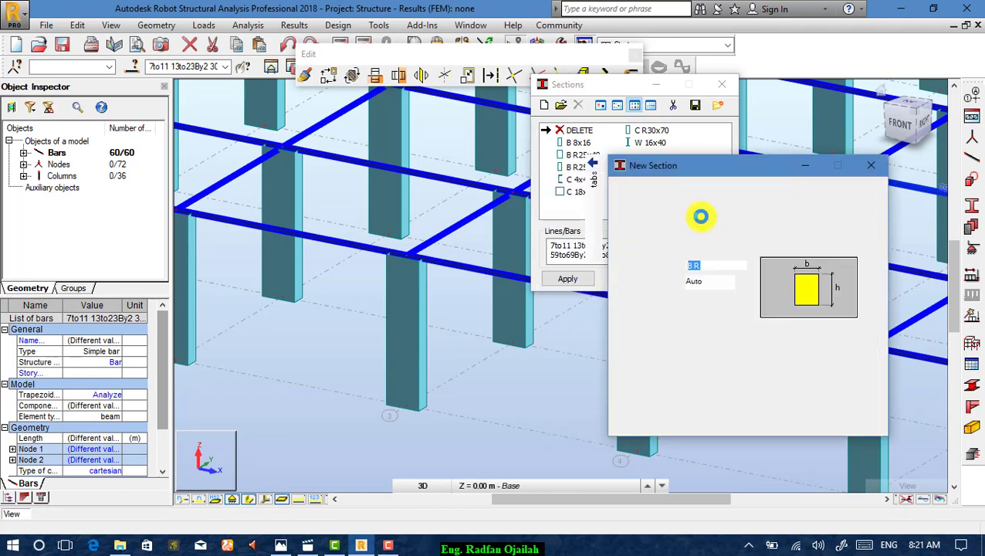
left_click(792, 343)
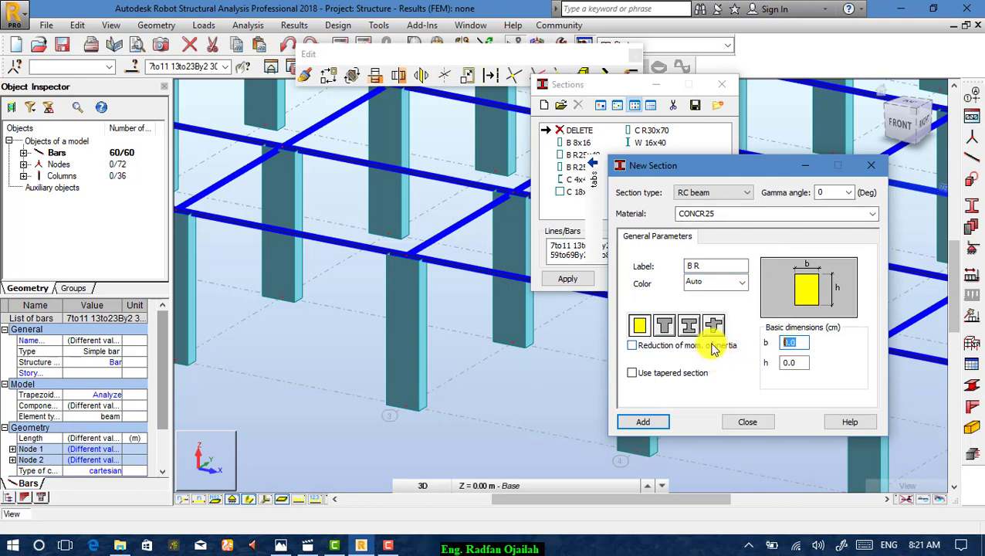
type("23")
type("5")
left_click(792, 362)
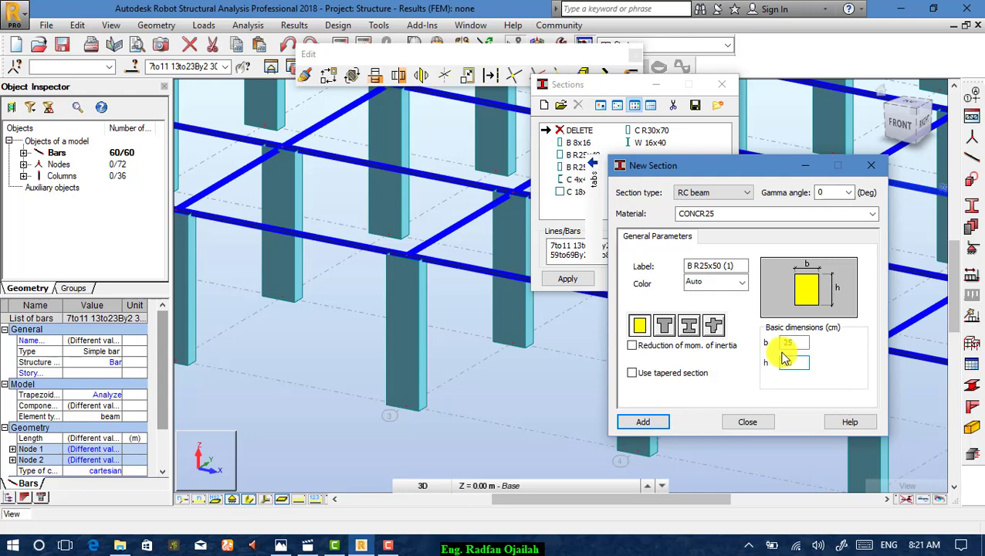
left_click(658, 422)
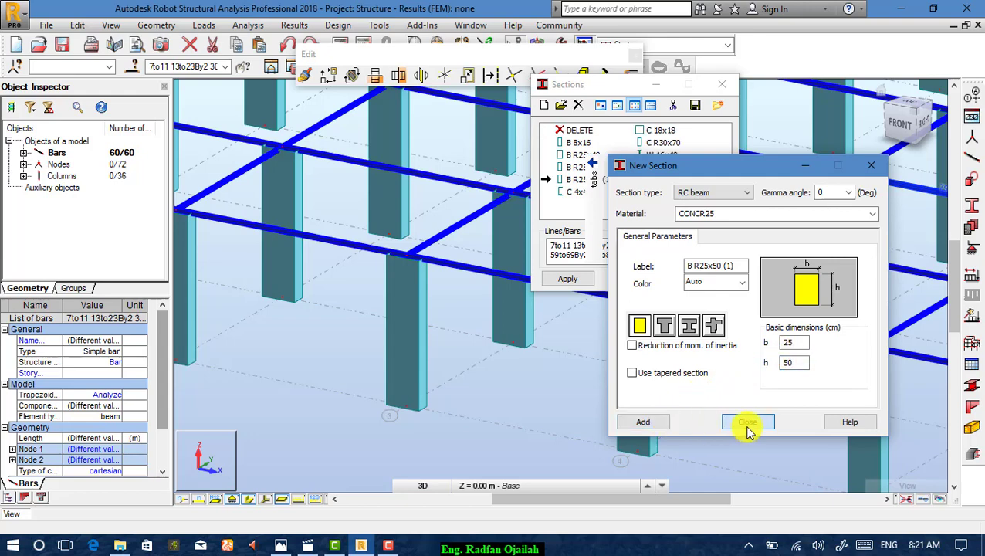
left_click(747, 423)
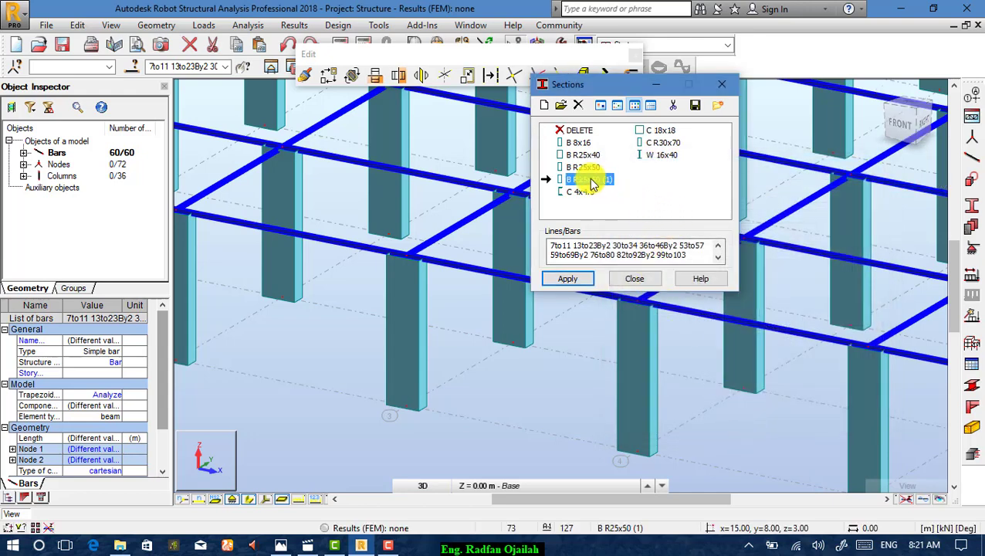
left_click(583, 280)
left_click(633, 282)
- Examine the whole frame with its rectangular concrete column and beam sections, from the overall view to close up
scroll(541, 387, "down", 1)
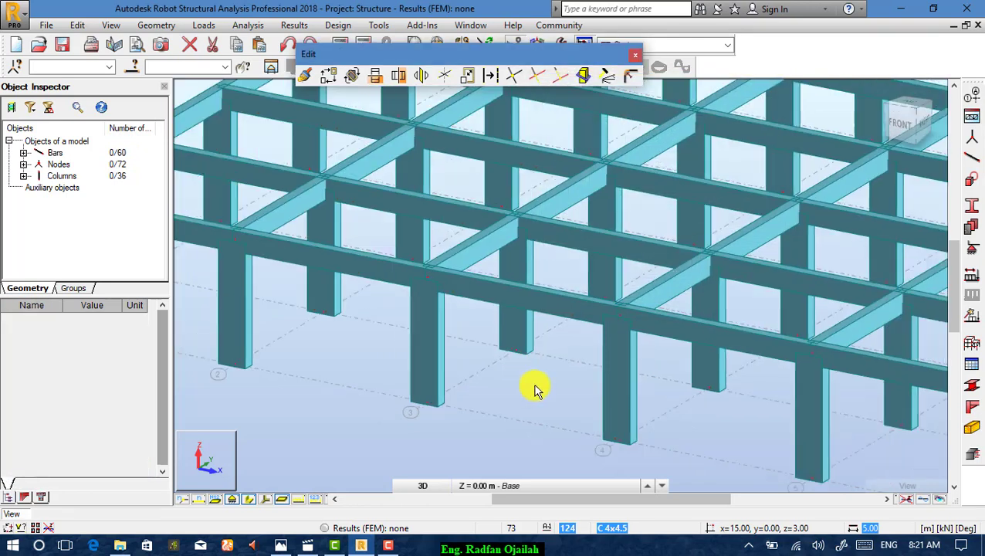
scroll(543, 387, "down", 2)
scroll(451, 390, "down", 1)
scroll(418, 308, "down", 1)
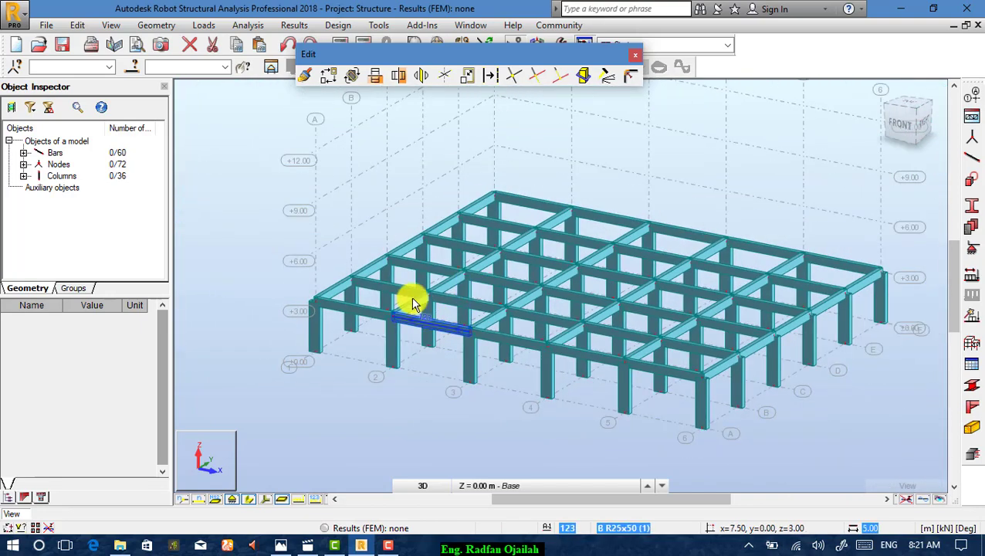
scroll(550, 373, "up", 1)
scroll(541, 347, "down", 1)
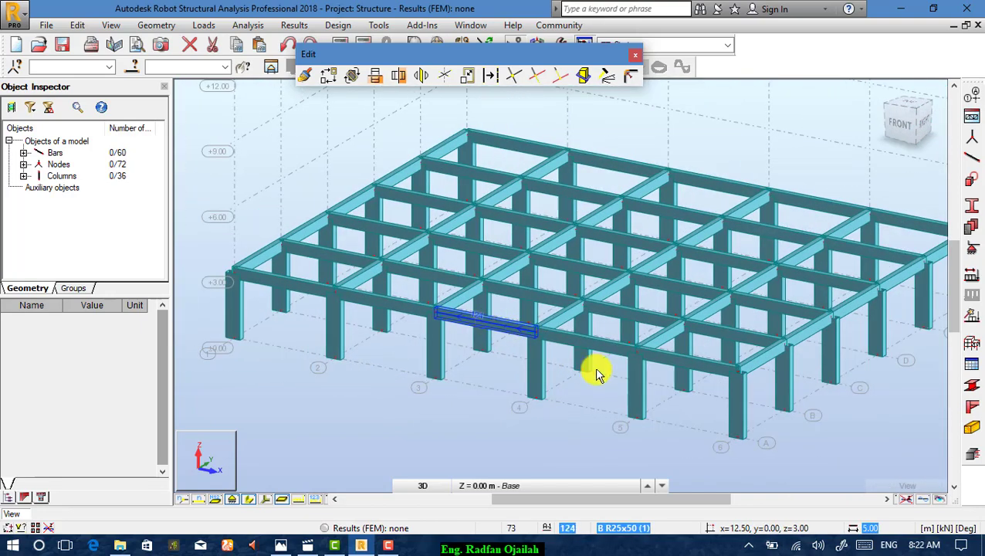
scroll(600, 375, "up", 2)
scroll(599, 375, "down", 2)
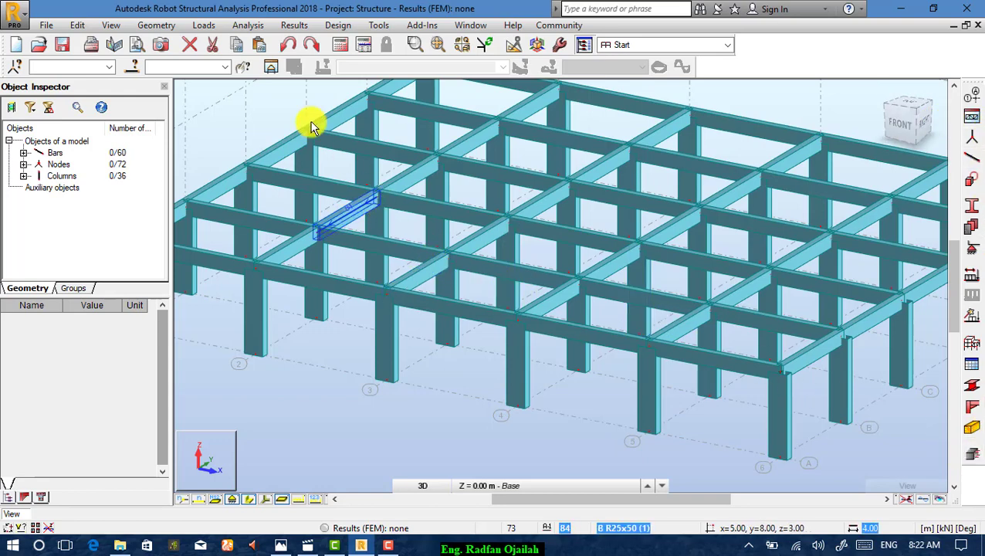
- Change the structure type to the multi-storey building model and cancel saving the project
left_click(156, 25)
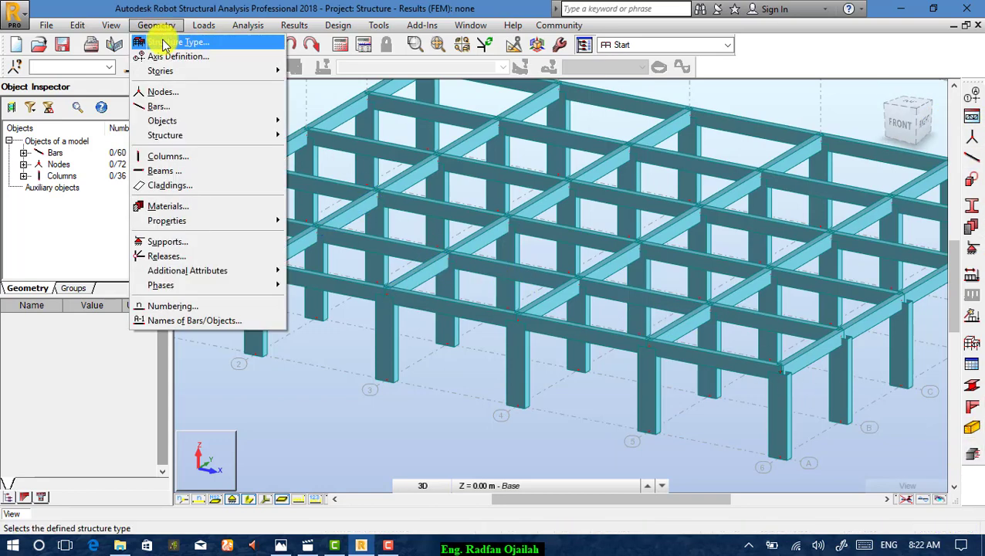
left_click(164, 43)
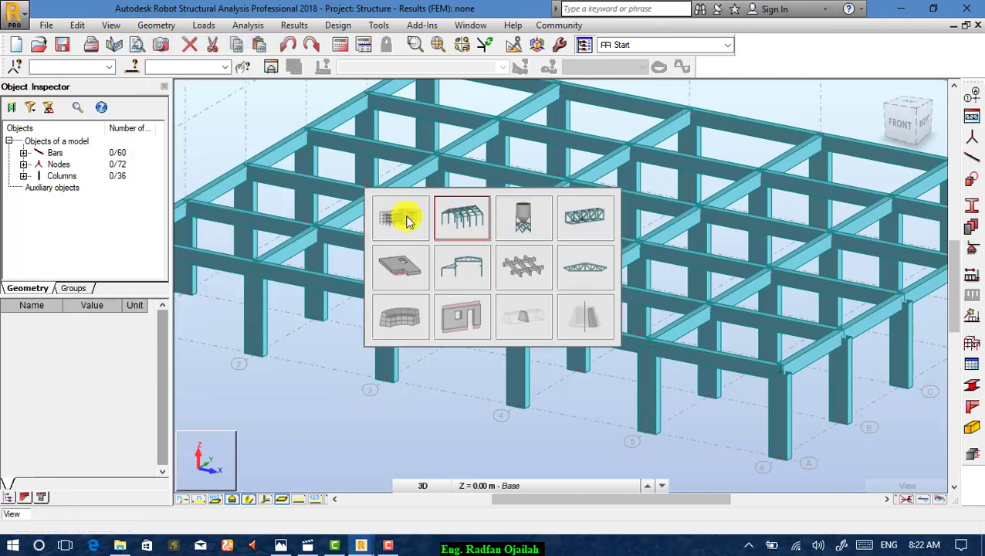
left_click(407, 221)
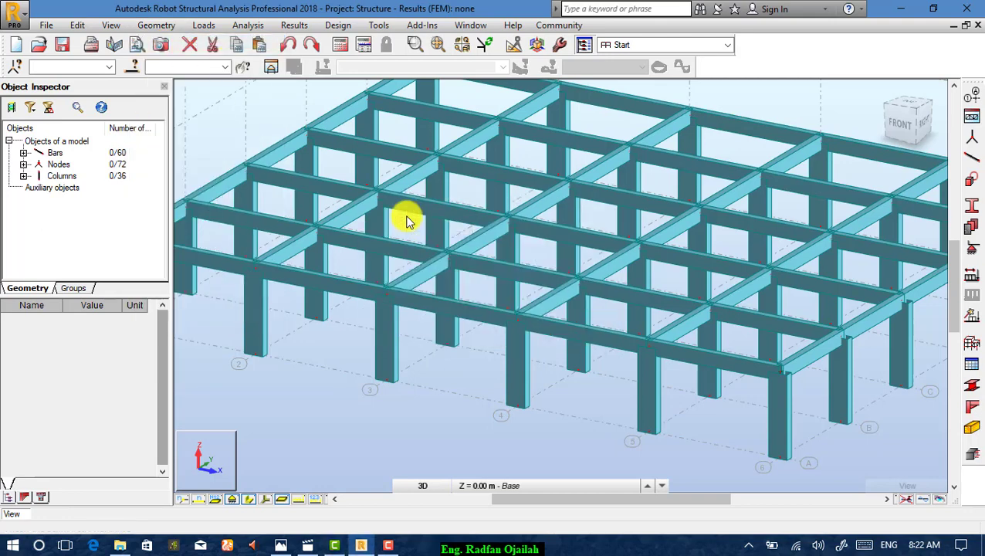
key("ctrl+s")
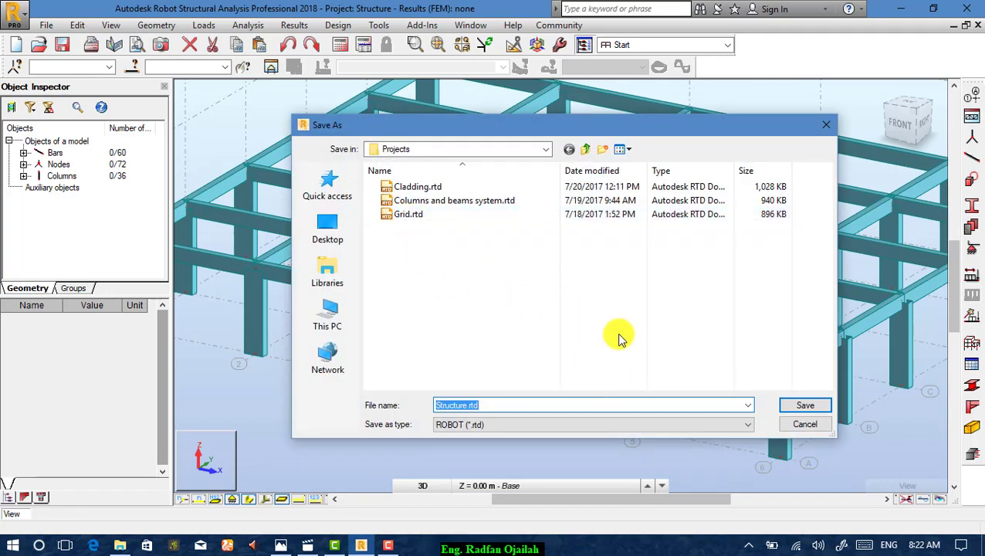
left_click(806, 425)
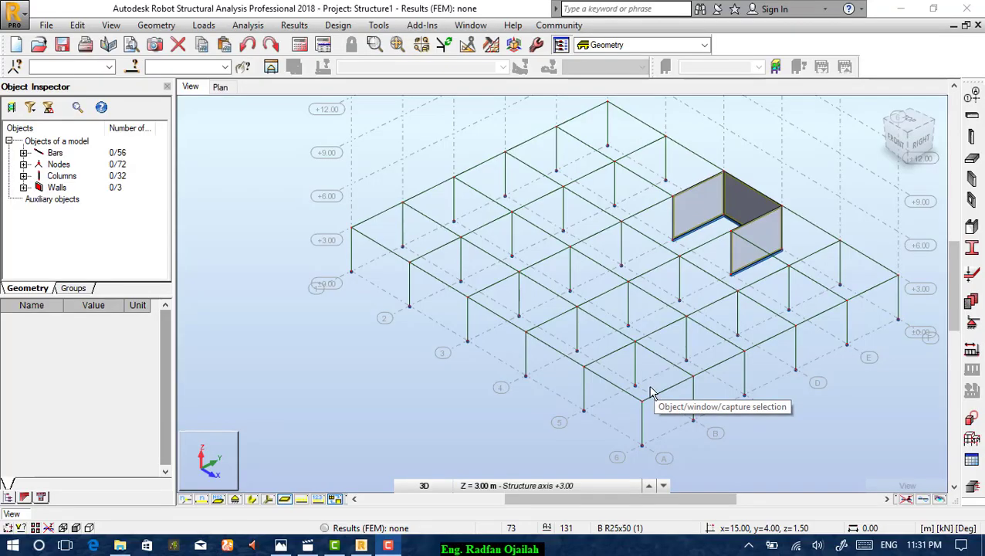
- Show the model in plan view at the Structure axis +3.00 level
left_click(254, 499)
left_click(220, 88)
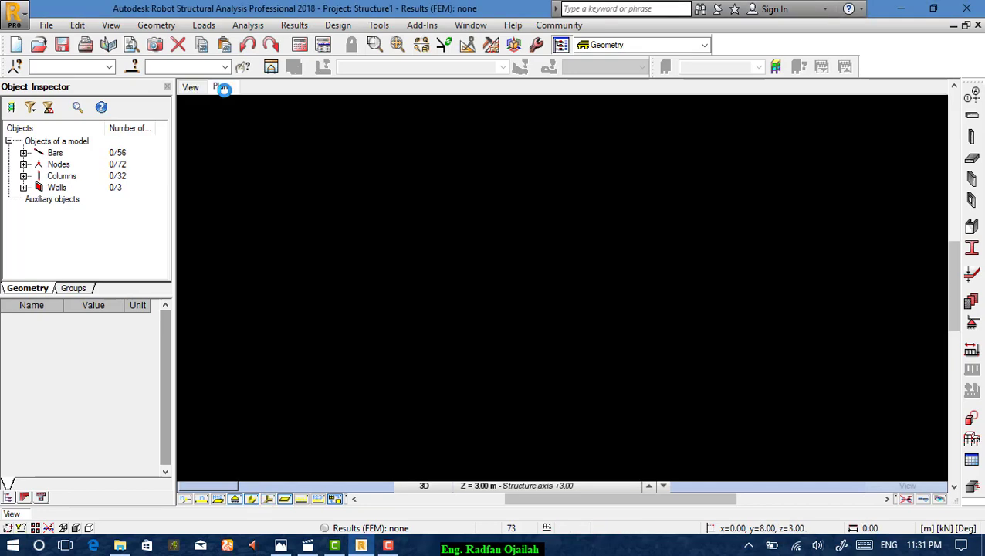
scroll(638, 158, "down", 3)
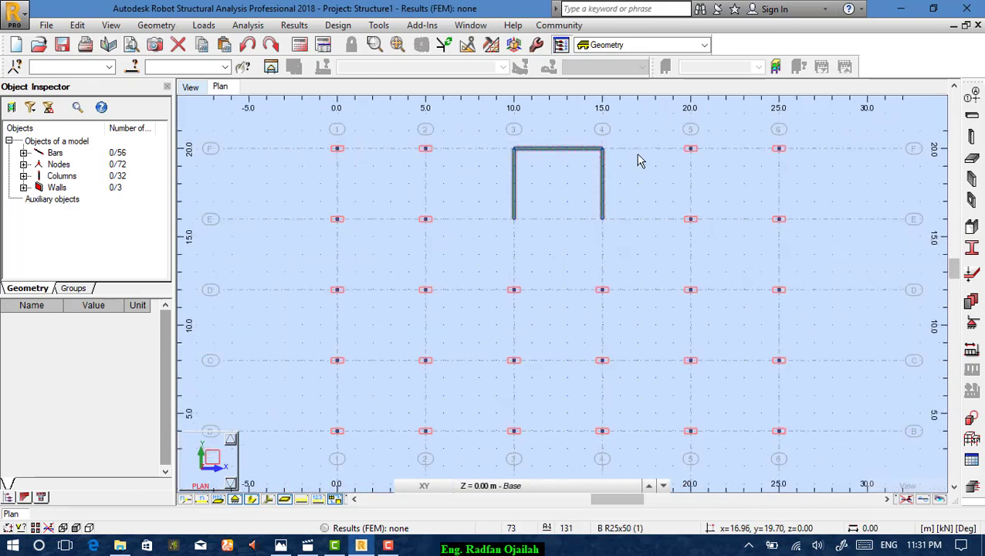
left_click(496, 485)
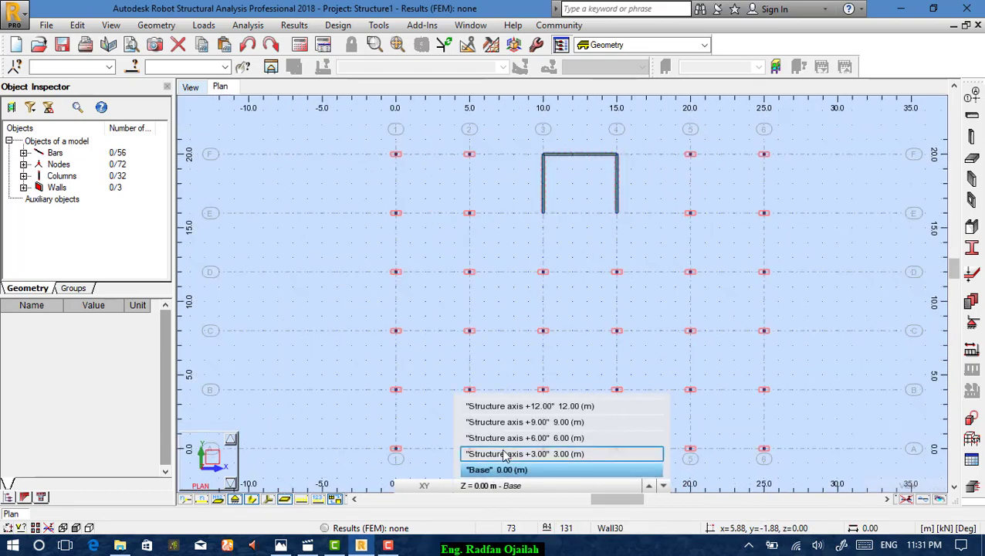
left_click(525, 454)
scroll(491, 189, "up", 1)
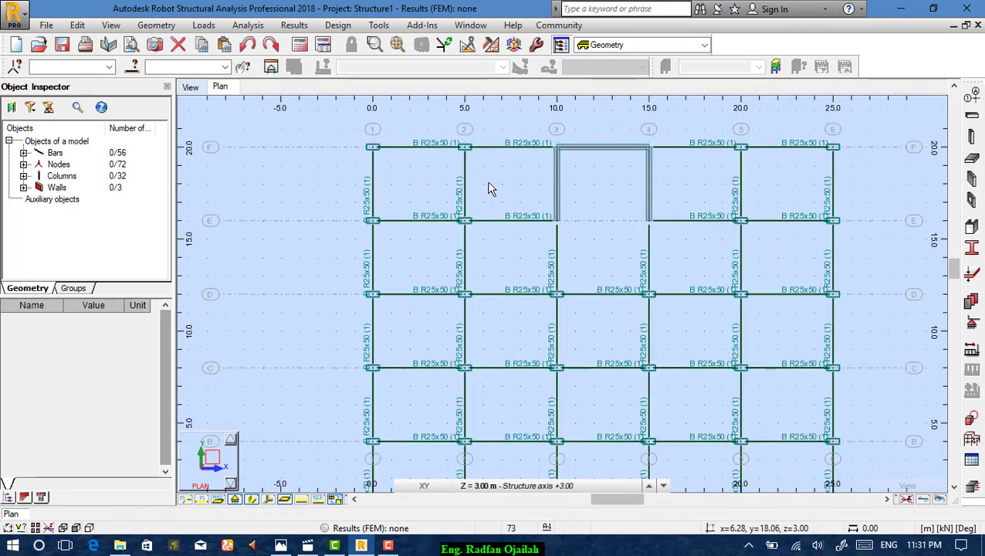
- Start a floor definition and create a constant homogeneous thickness labelled Slab12, 12 cm thick, in material CONCR25
left_click(972, 165)
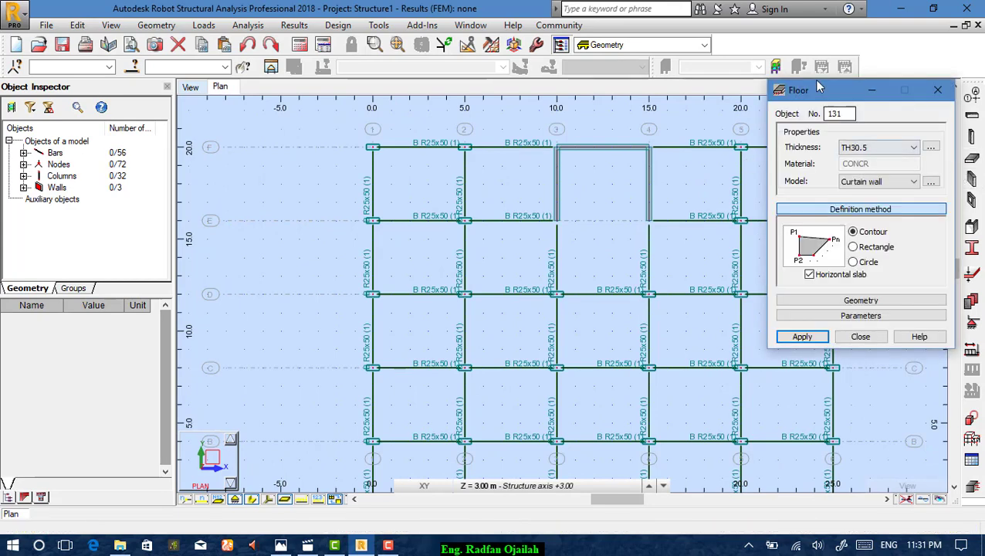
left_click_drag(819, 91, 548, 75)
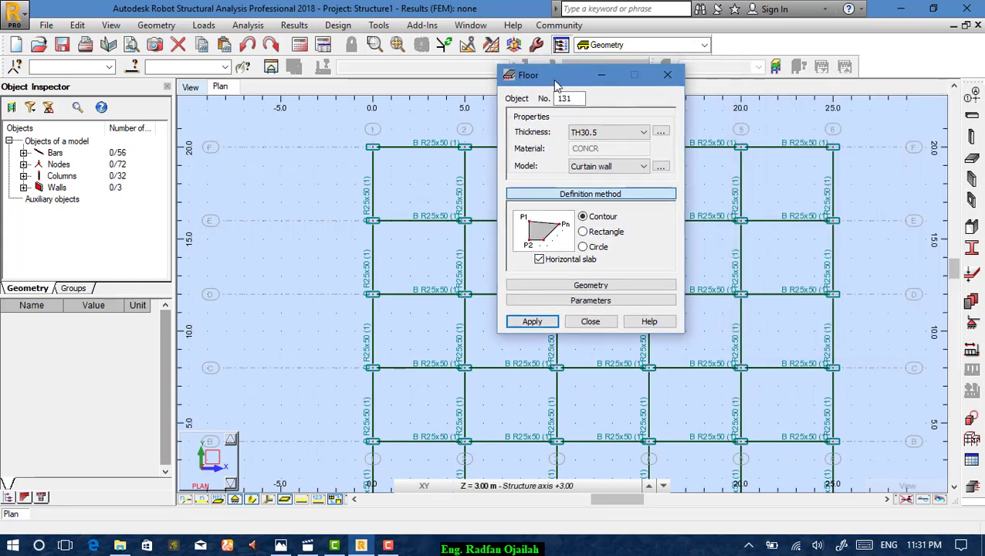
left_click(588, 134)
left_click(587, 139)
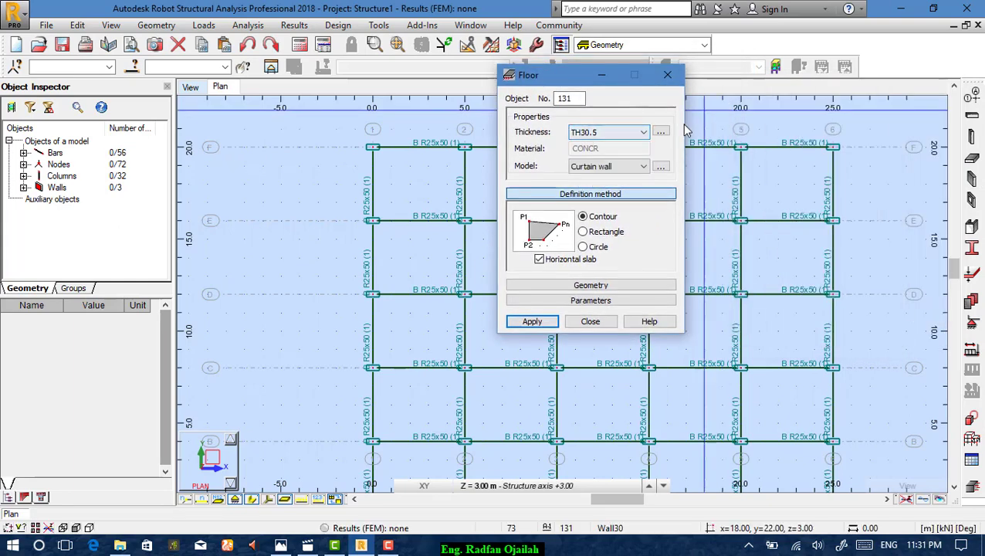
left_click(660, 133)
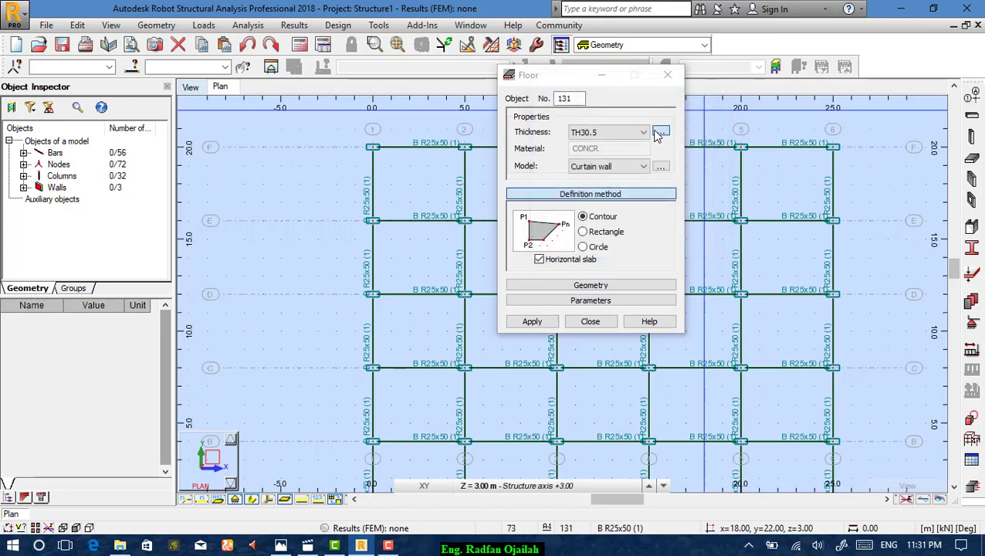
left_click(657, 135)
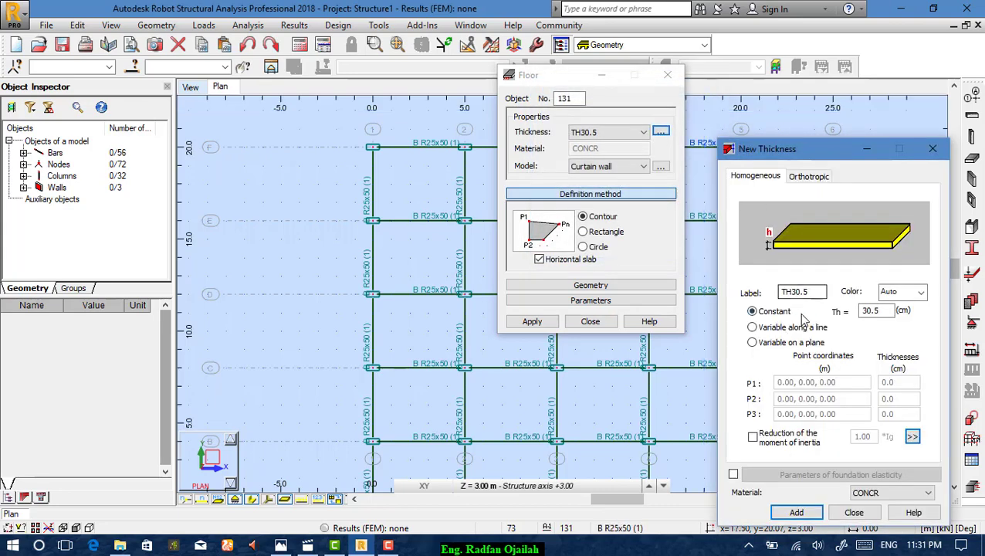
double_click(885, 310)
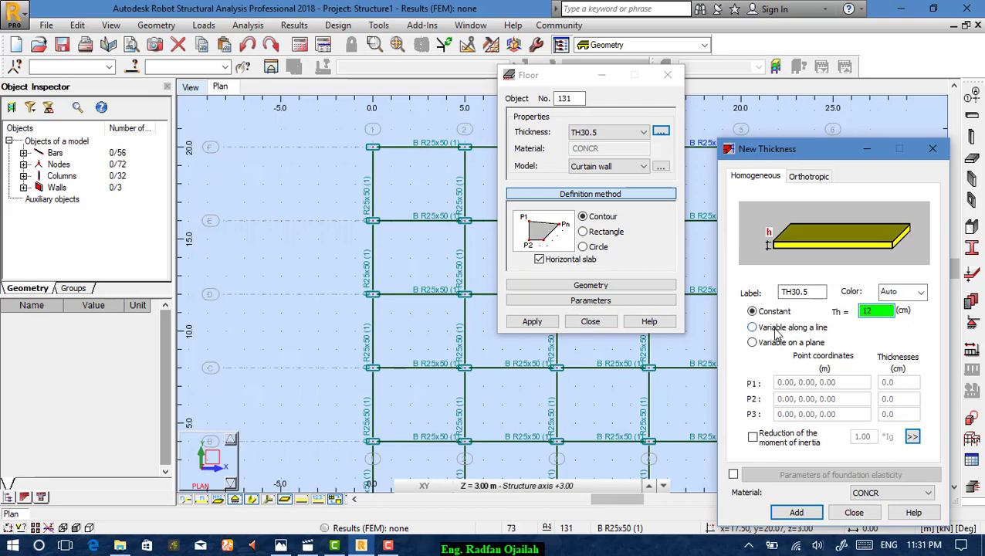
double_click(812, 294)
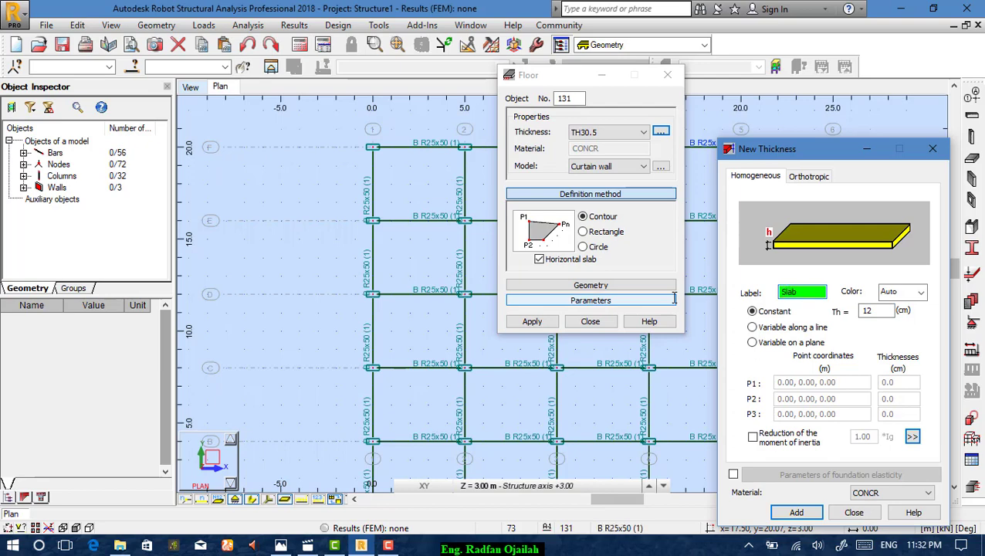
left_click(915, 494)
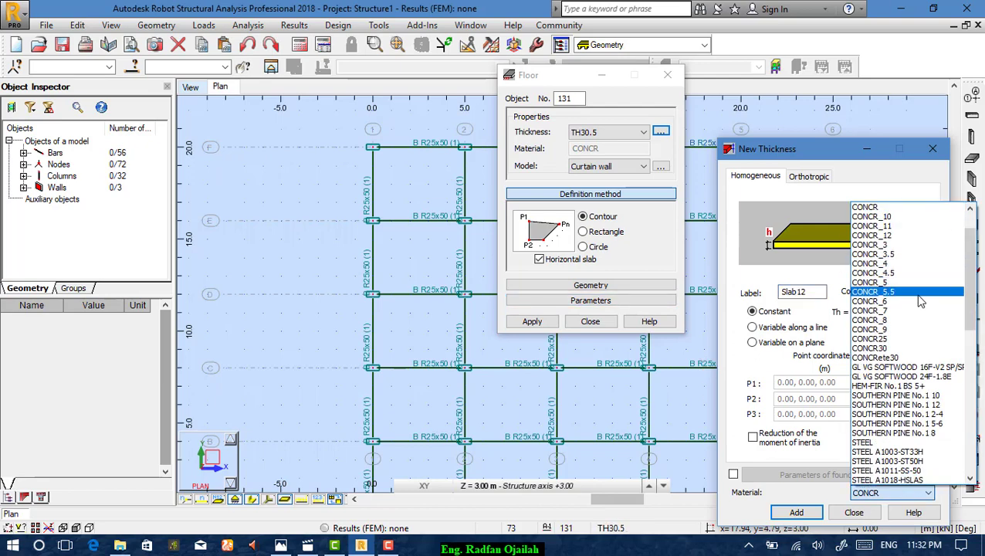
left_click(899, 340)
left_click(781, 514)
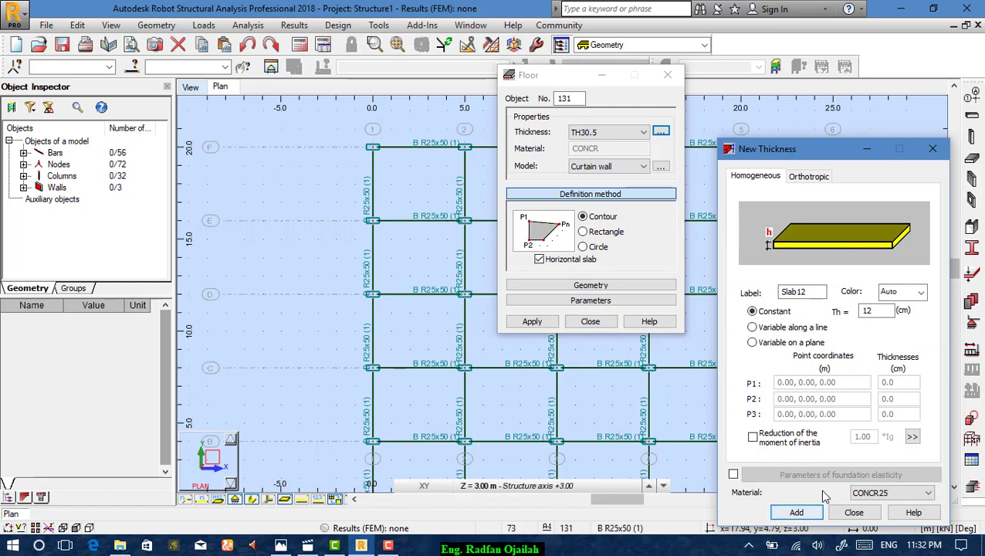
left_click(854, 512)
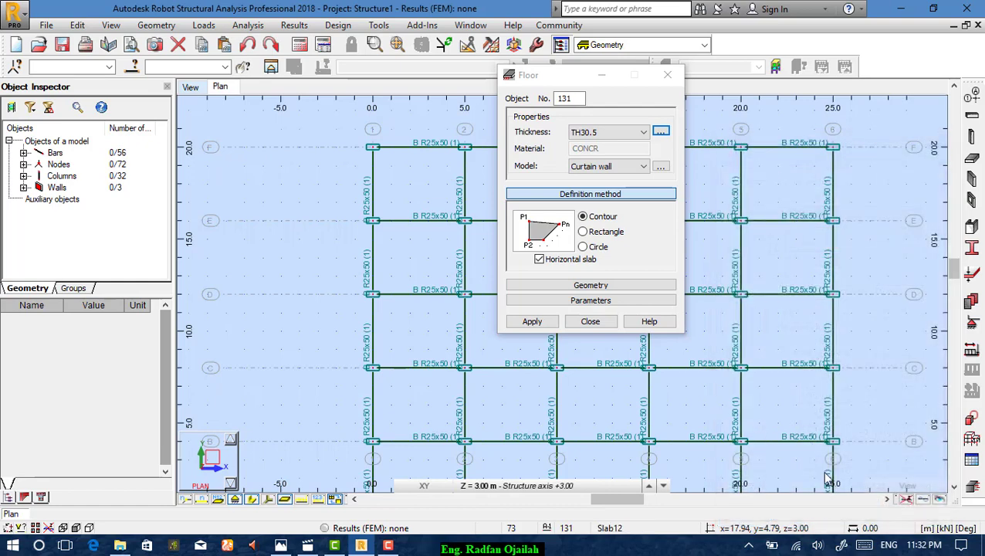
- Assign the Slab12 thickness to the new floor and look through the available calculation models, keeping Curtain wall
left_click(629, 134)
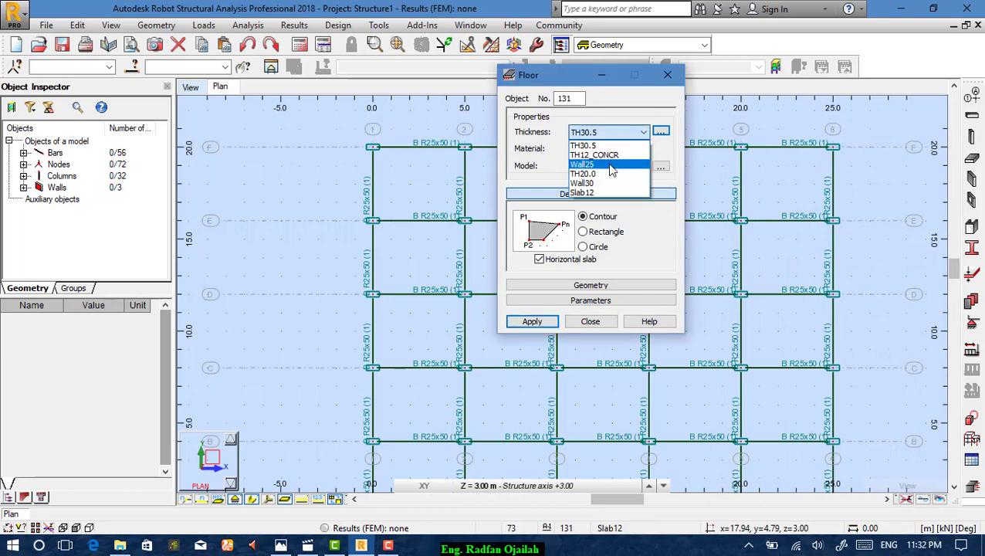
left_click(596, 193)
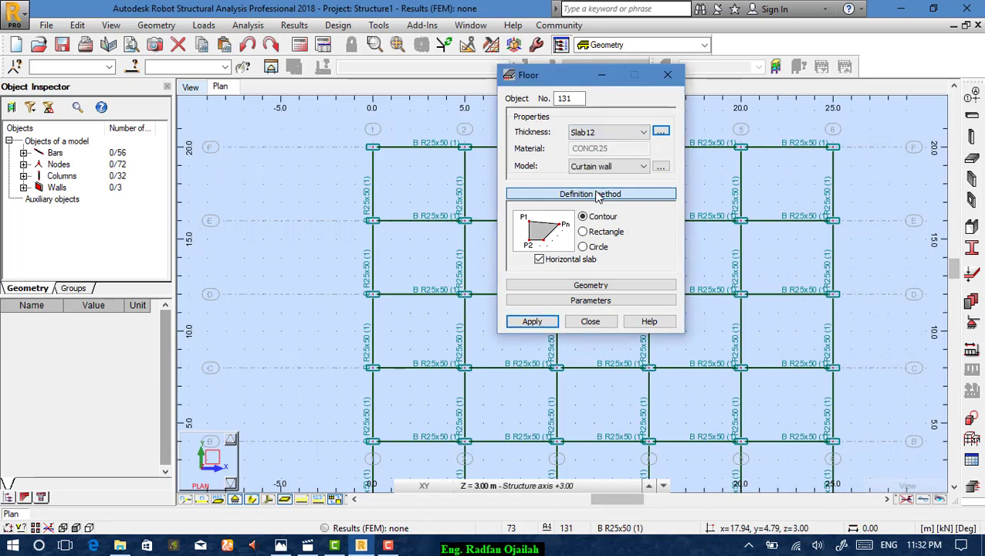
left_click(641, 169)
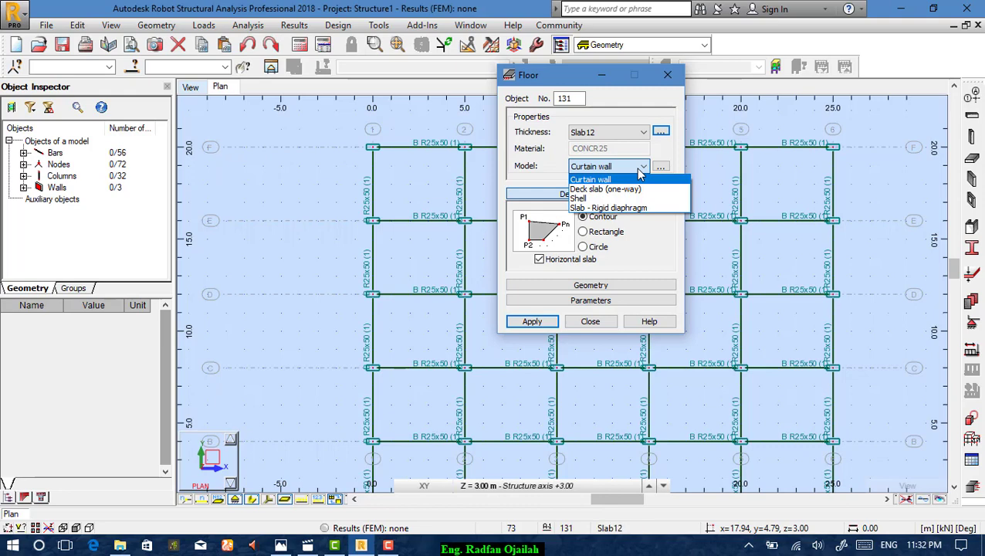
left_click(659, 149)
- Examine the orthotropic thickness types, including double-sided unidirectional ribs and slab on a trapezoid plate, and close the thickness definition without adding one
left_click(661, 132)
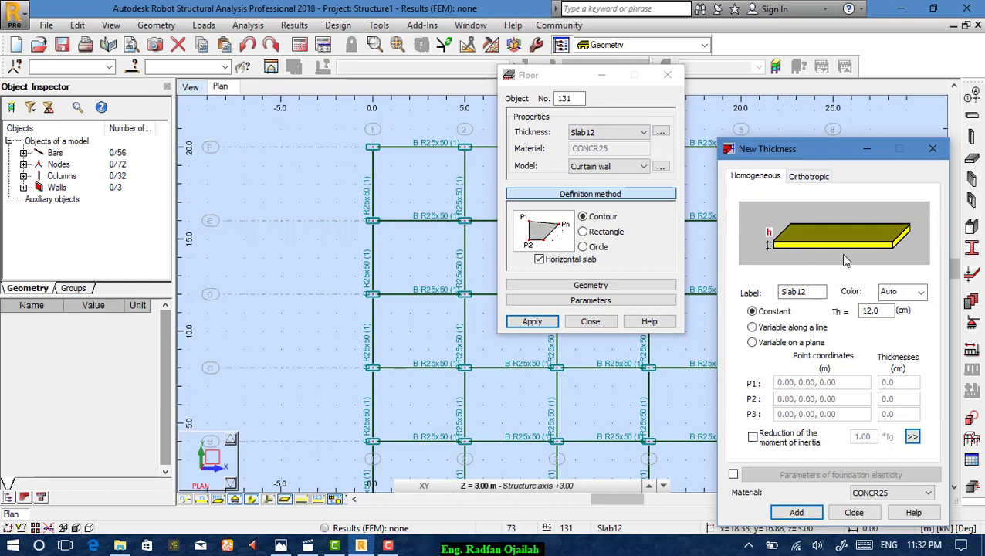
left_click(825, 185)
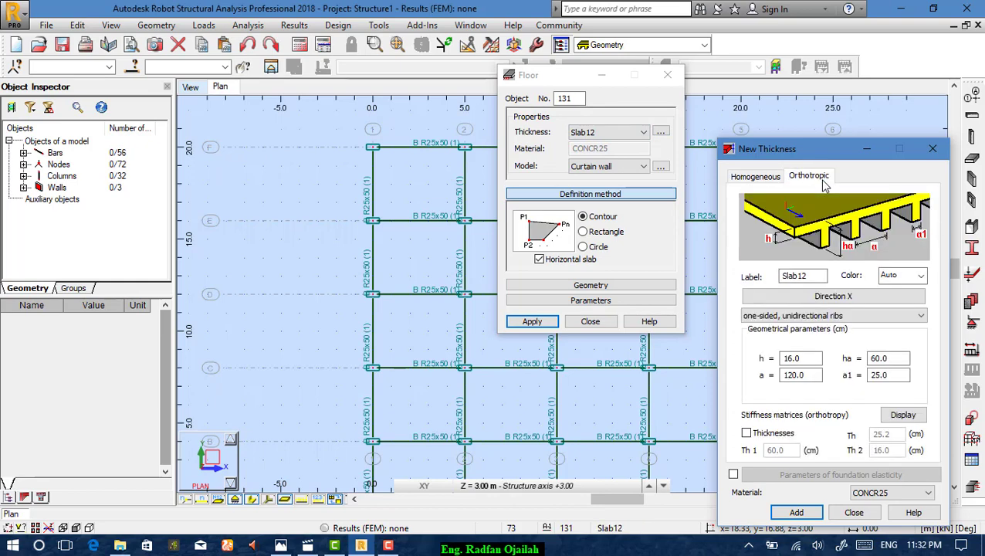
left_click(809, 318)
left_click(803, 338)
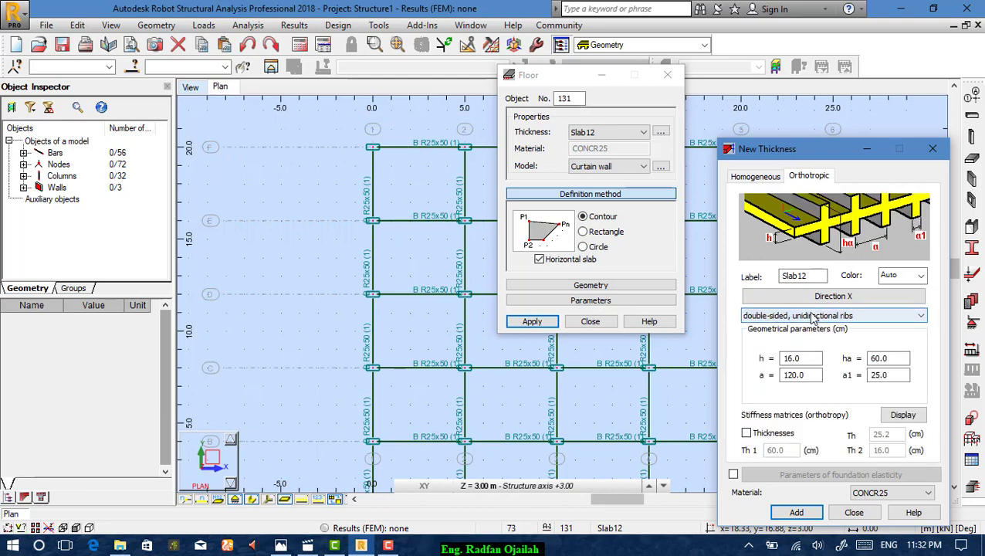
left_click(805, 316)
left_click(799, 348)
left_click(813, 318)
left_click(803, 389)
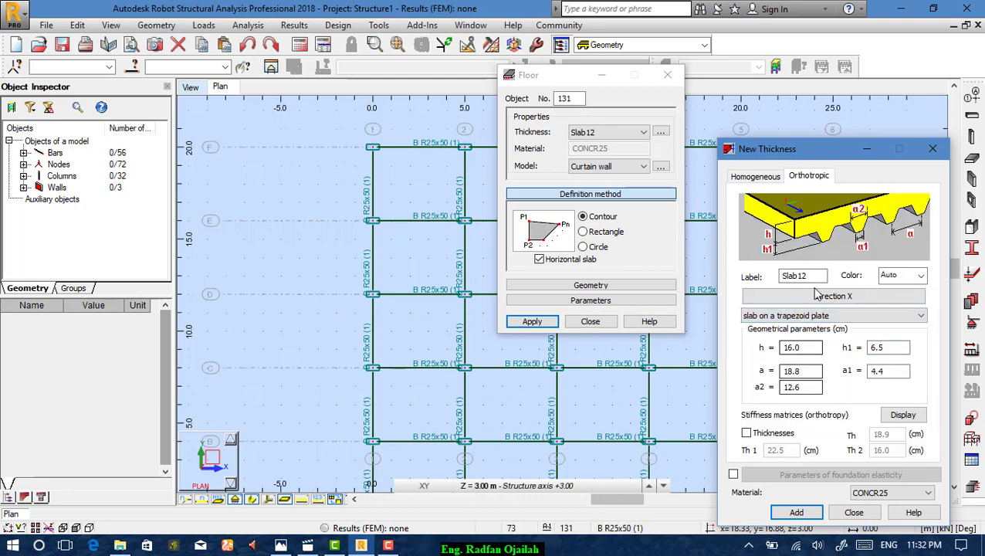
left_click(758, 177)
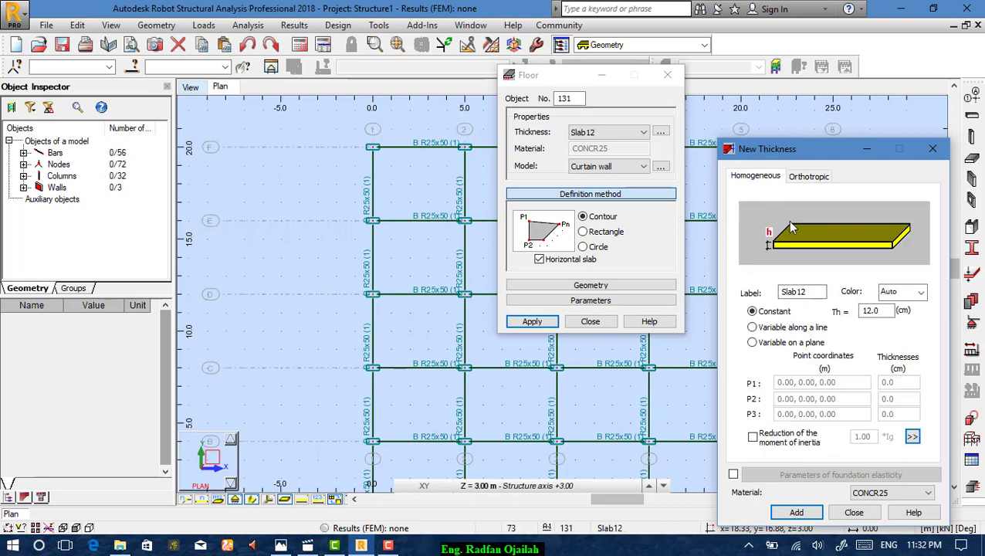
left_click(854, 512)
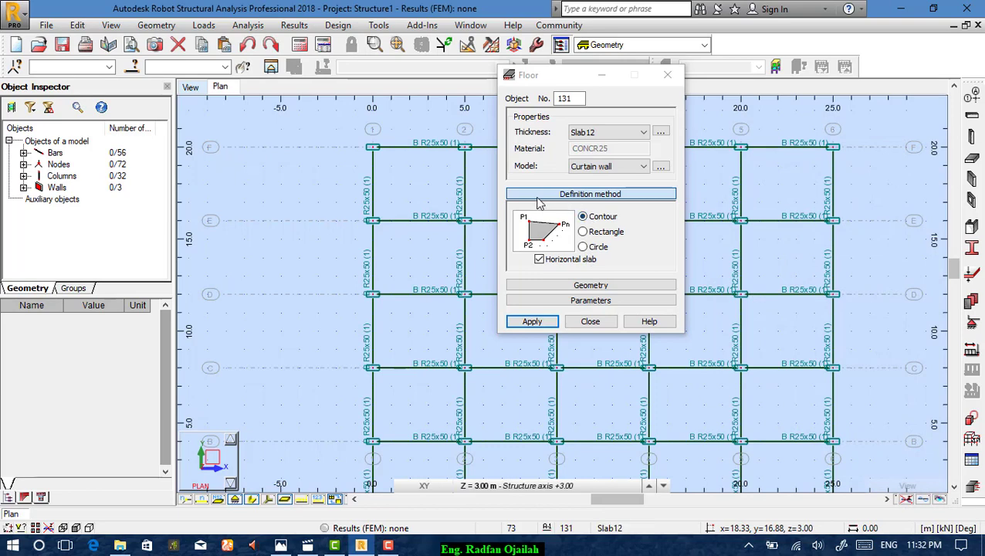
- Set the floor's definition method to Rectangle and review the settings of the Curtain wall calculation model
left_click(585, 233)
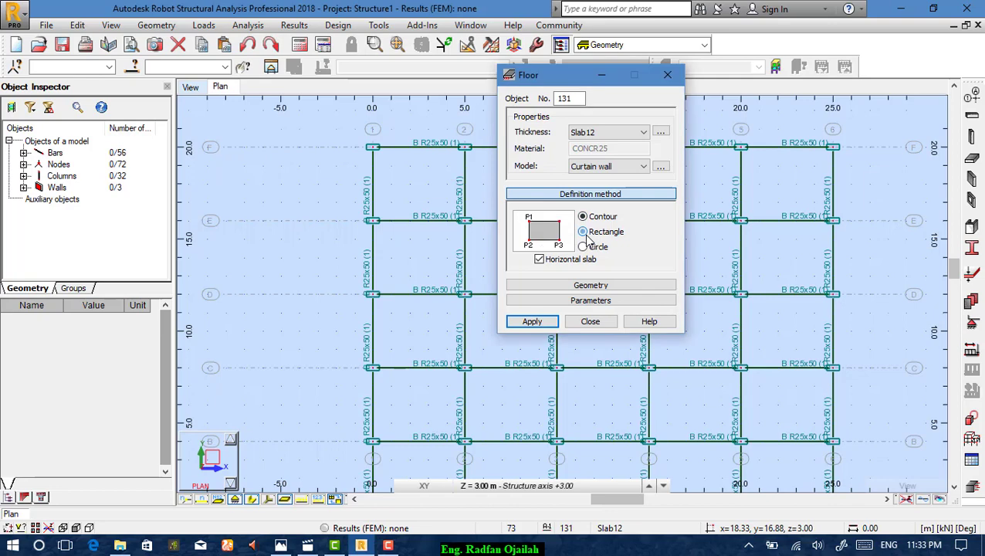
left_click(661, 167)
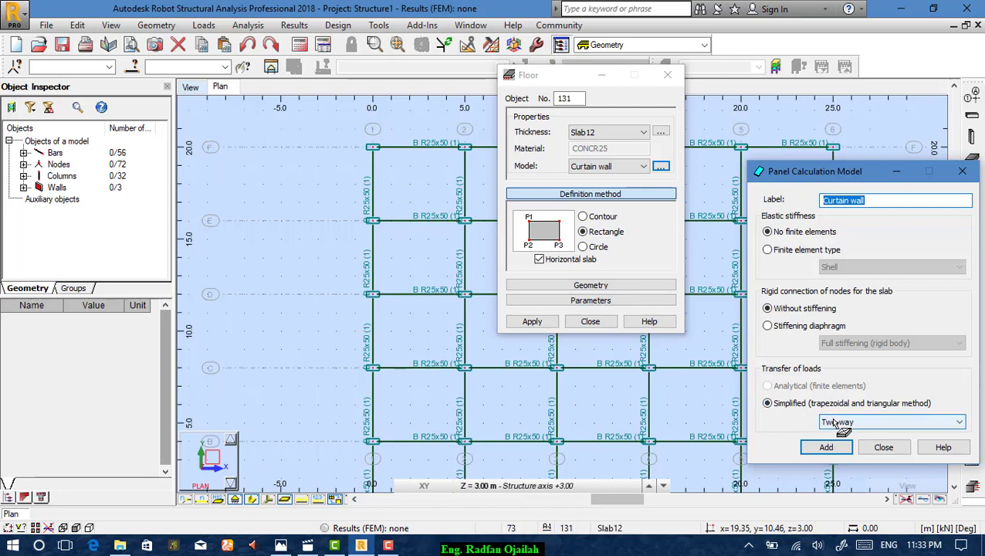
left_click(894, 446)
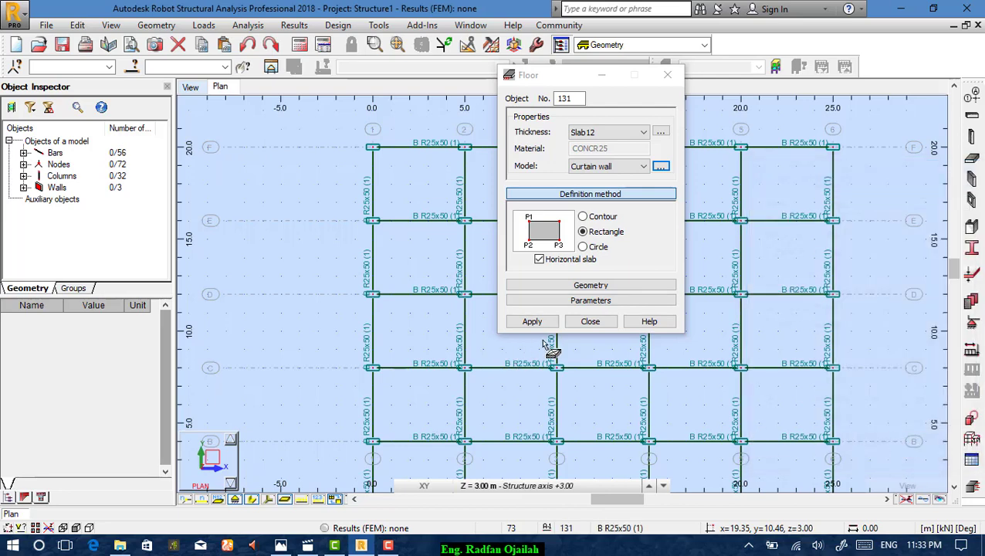
- Draw rectangular Slab12 floors between axes E and F in bays 1–2, 2–3, 4–5 and 5–6, and finish the floor definition
left_click_drag(543, 73, 830, 93)
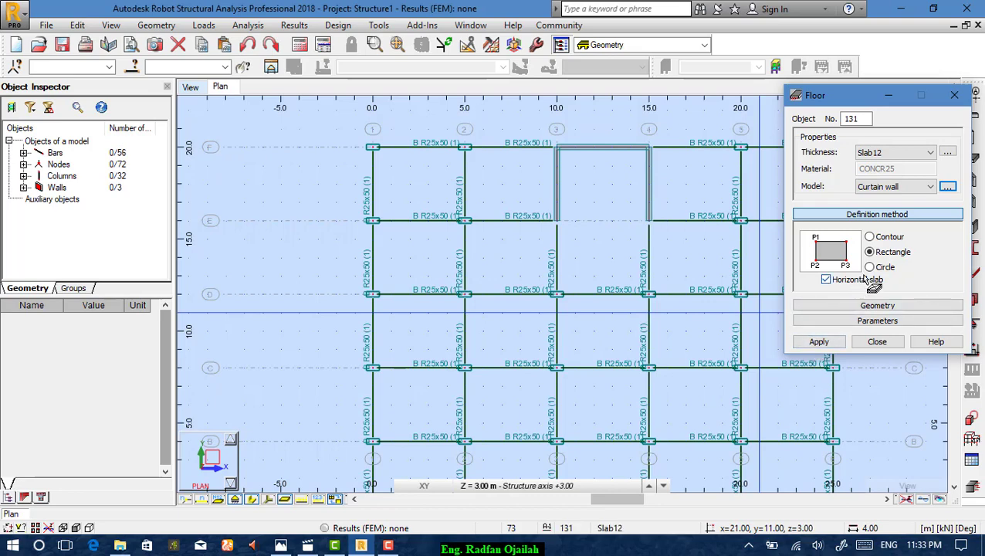
left_click(373, 147)
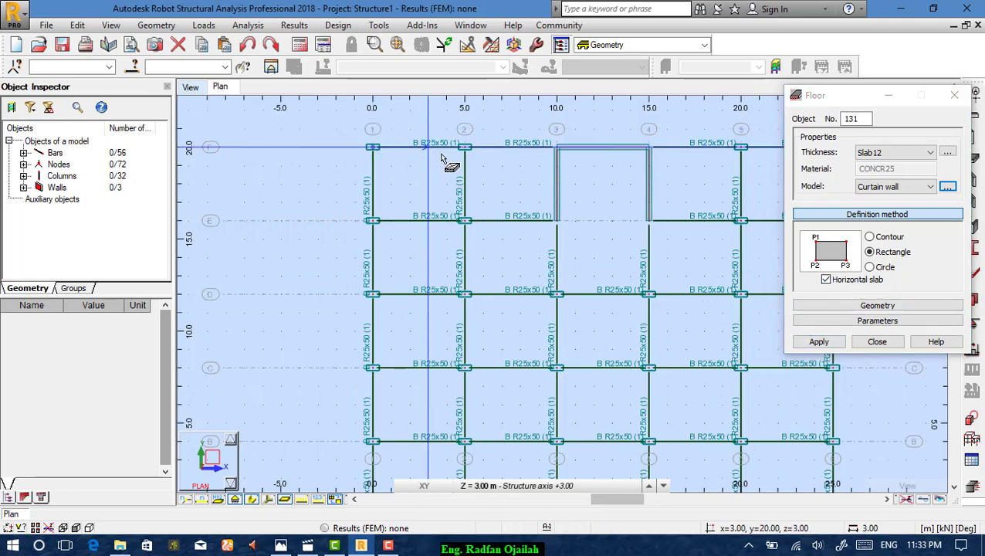
left_click(465, 221)
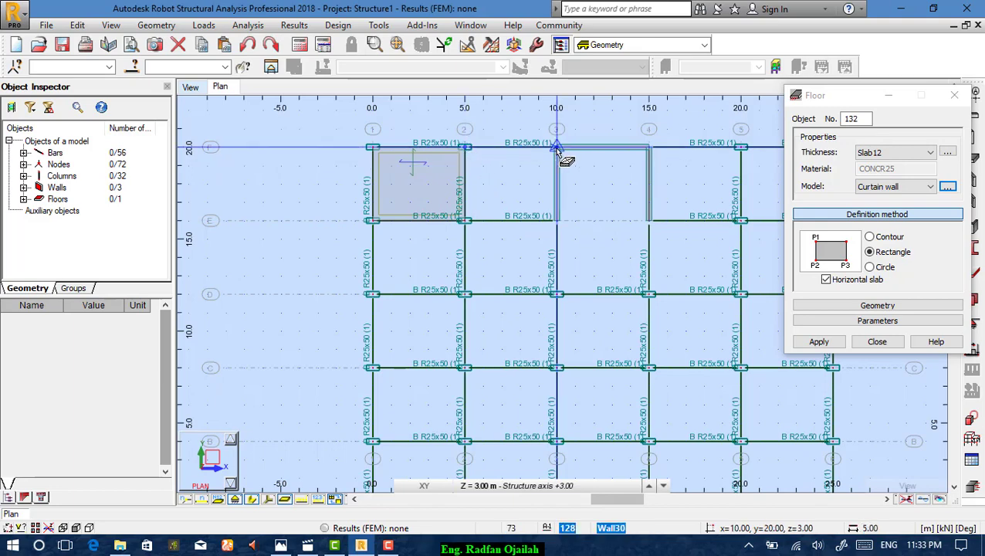
left_click(556, 222)
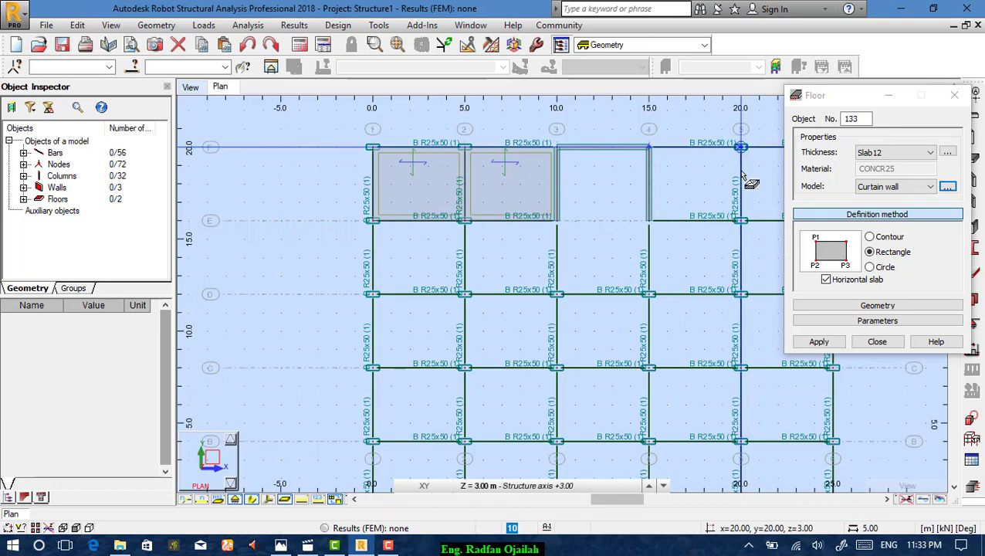
left_click(739, 222)
scroll(532, 232, "down", 2)
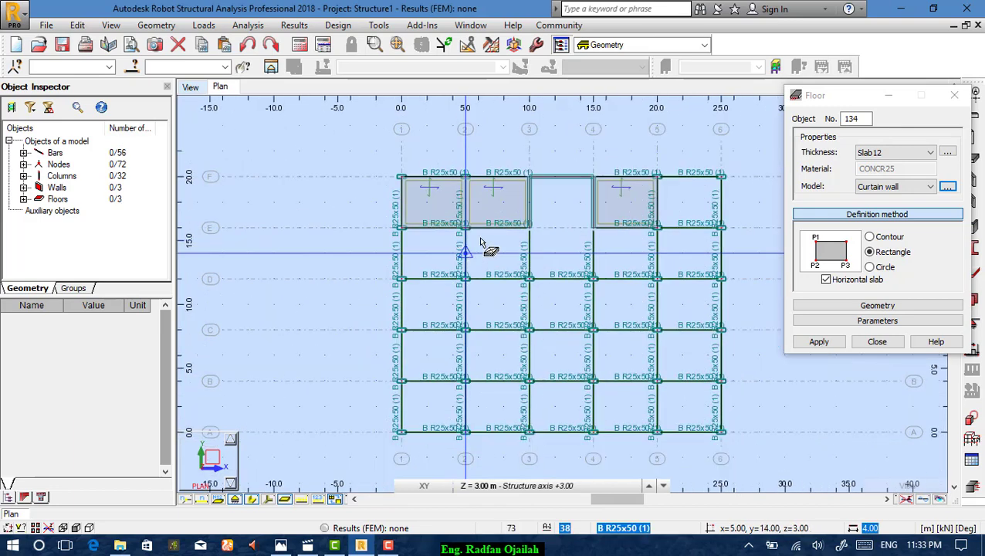
scroll(689, 213, "up", 3)
left_click(663, 157)
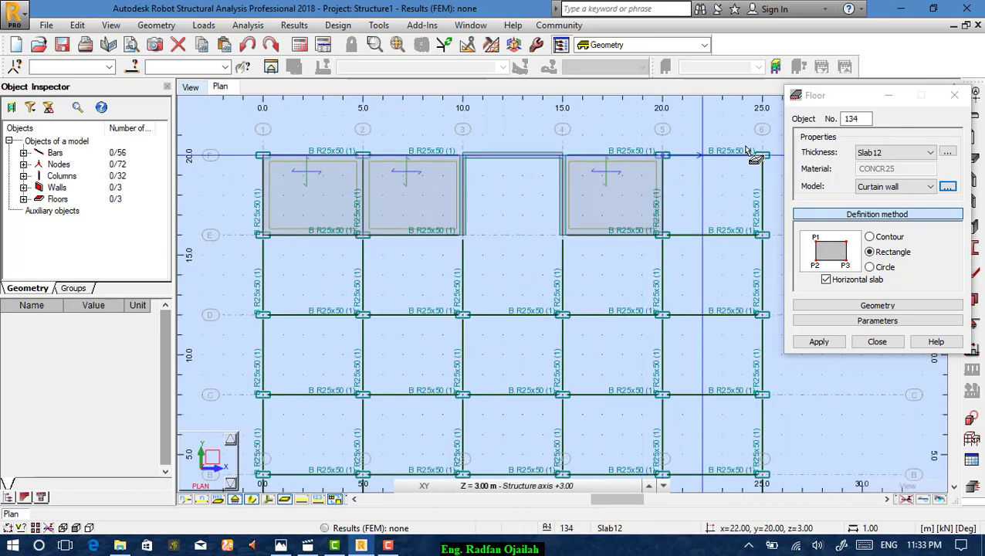
left_click(763, 235)
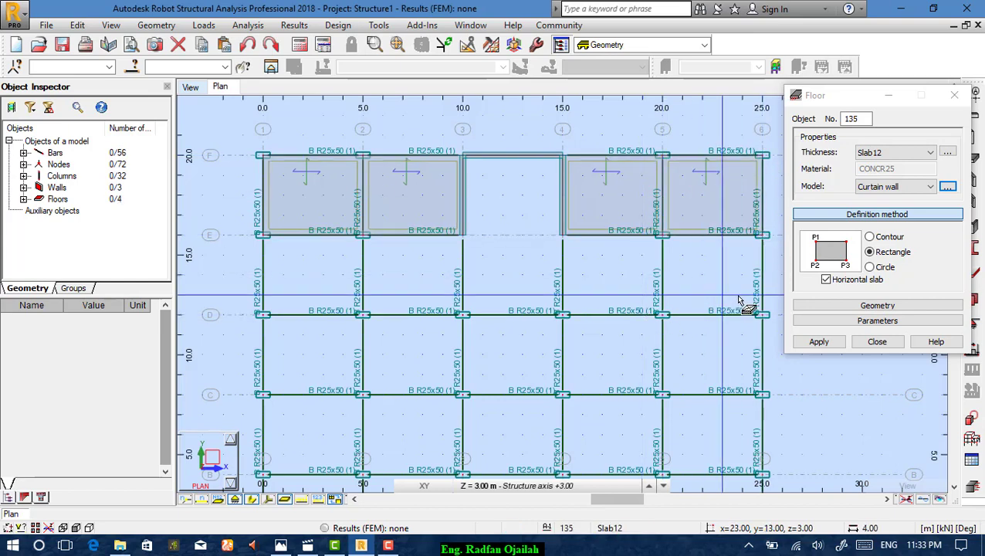
left_click(875, 342)
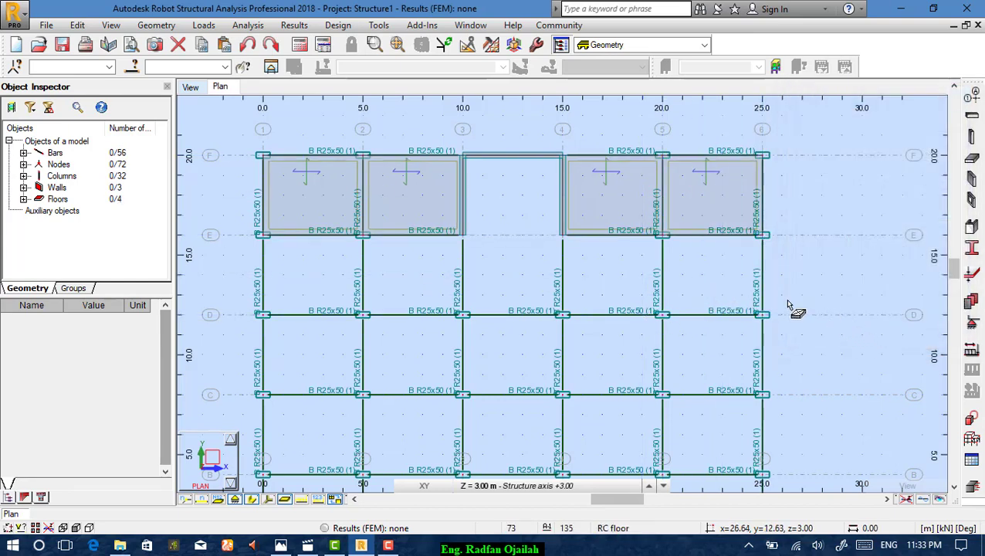
- Copy the floor in bay 5–6 between axes E and F by the vector 0,-4,0 with 4 repetitions
left_click(712, 210)
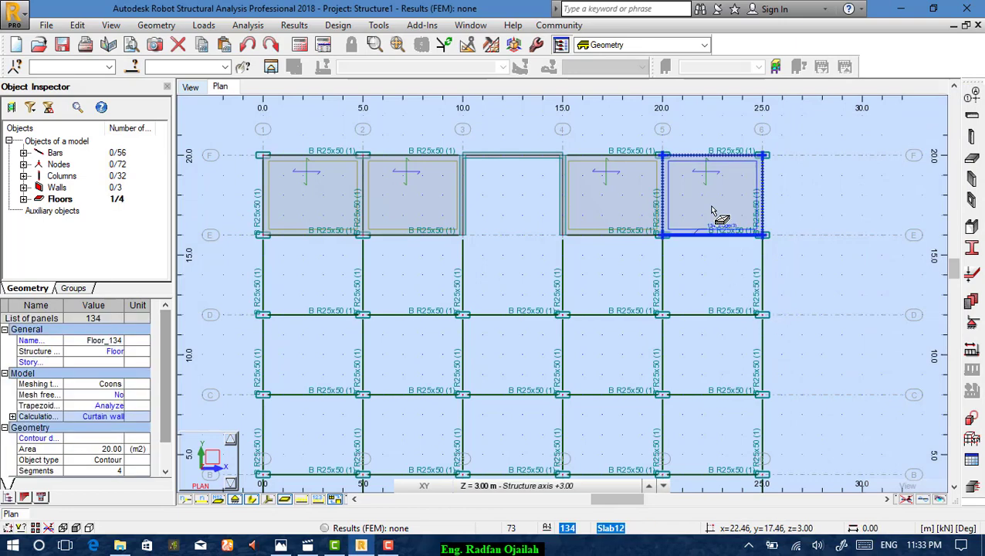
left_click(468, 47)
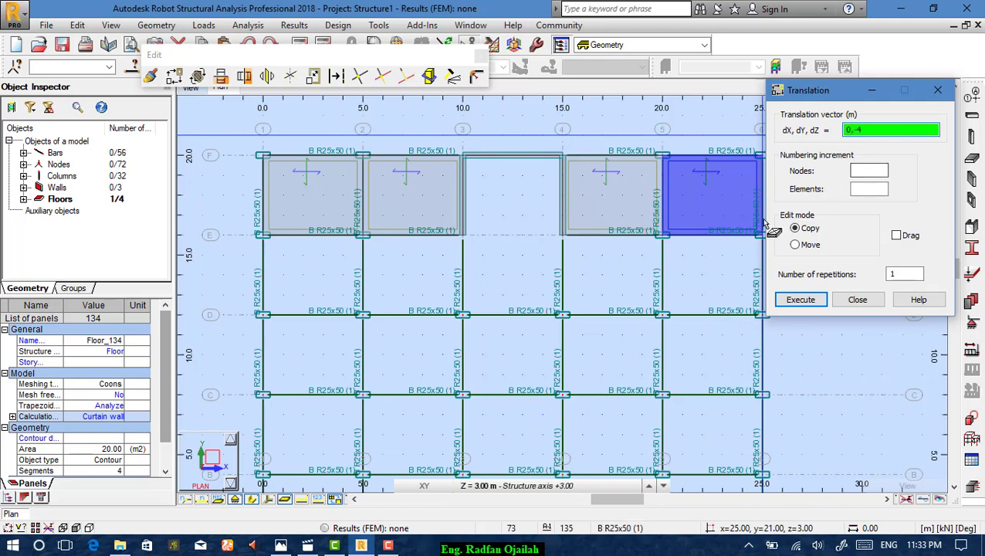
scroll(636, 136, "down", 2)
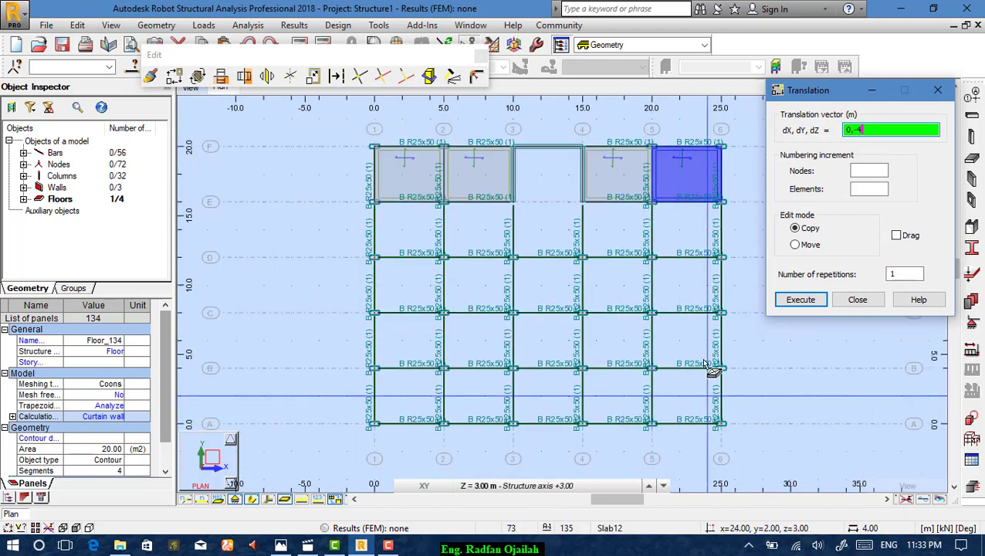
type("0")
left_click(909, 274)
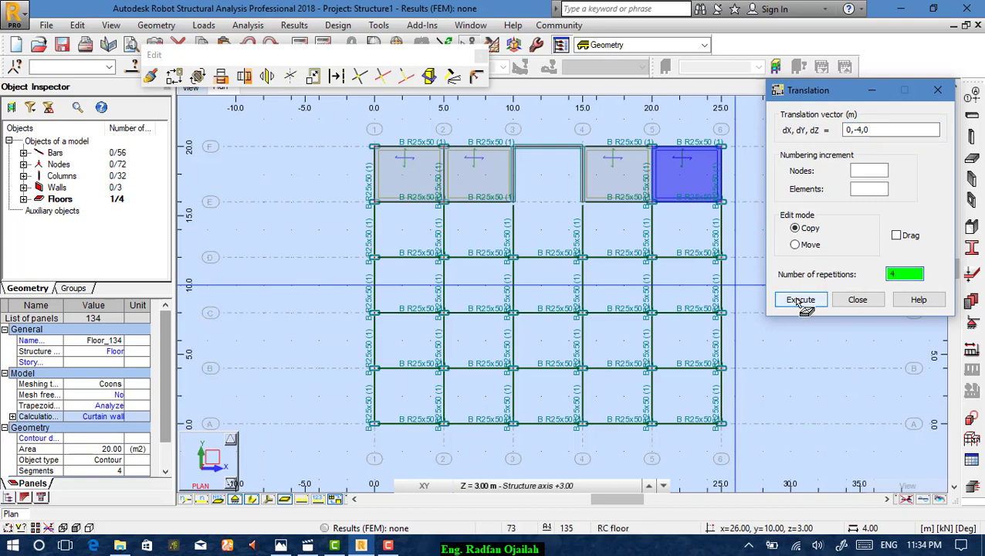
left_click(800, 299)
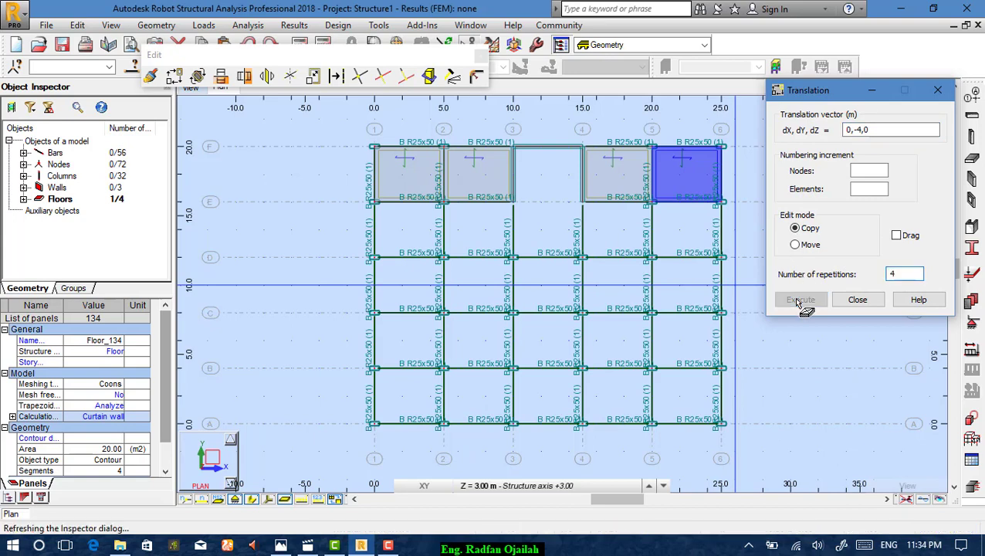
left_click(880, 300)
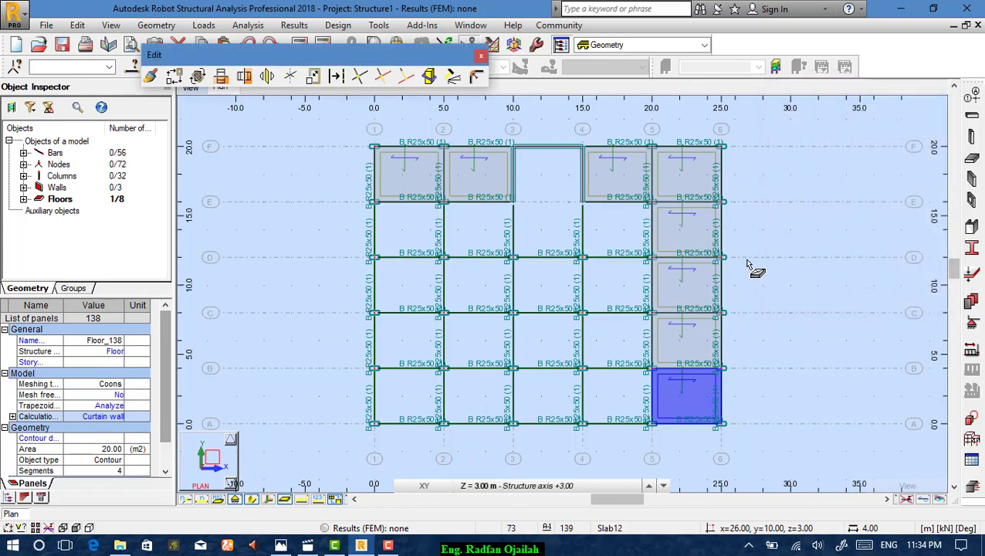
- Copy the four floors in bay 5–6 between axes A and E by the vector -5,0,0 with 4 repetitions
left_click(699, 227)
left_click(698, 296, "ctrl")
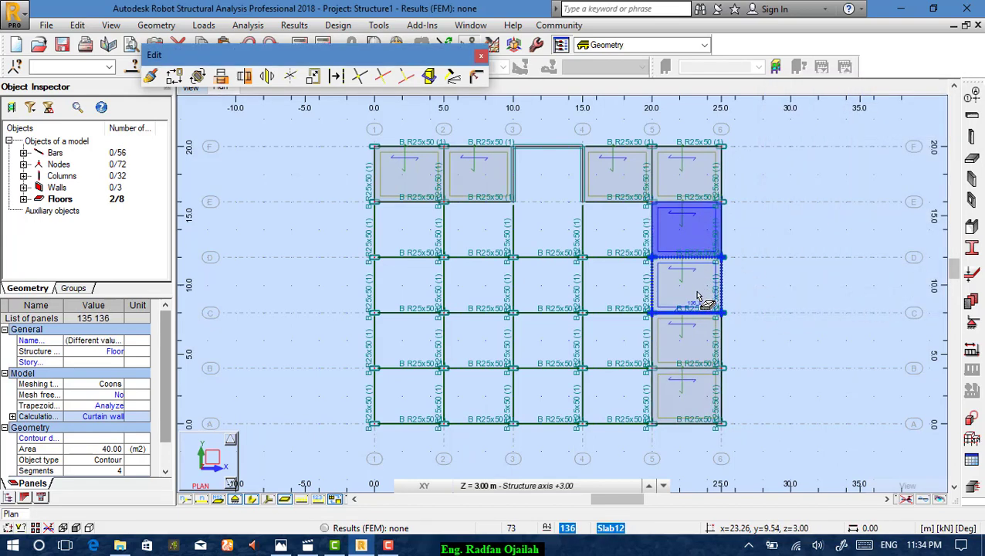
left_click(705, 399)
left_click(173, 78)
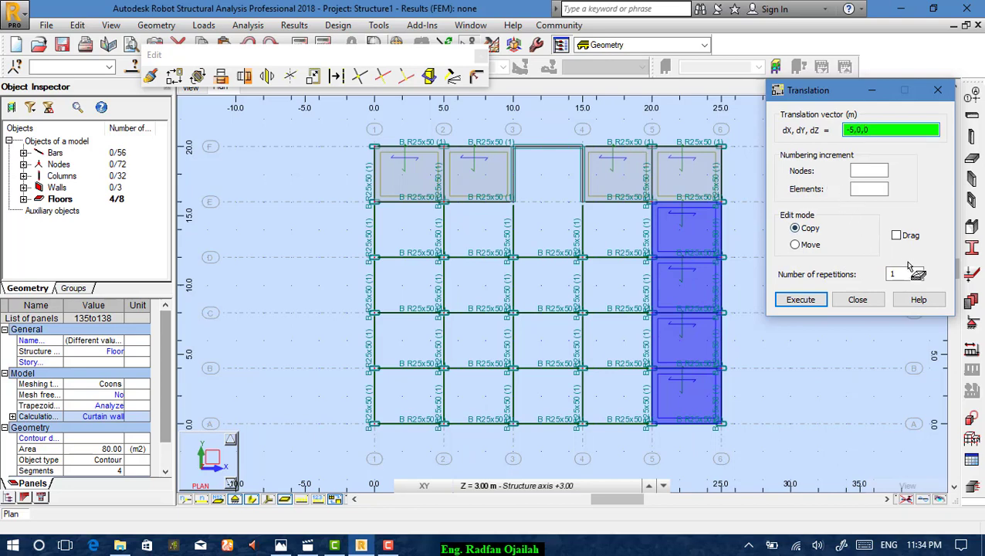
left_click(905, 275)
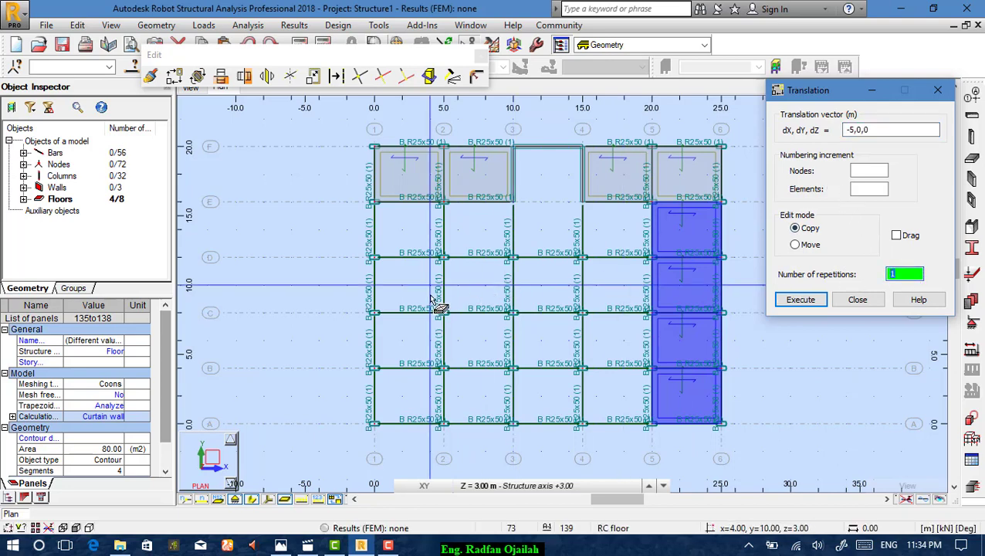
type("4")
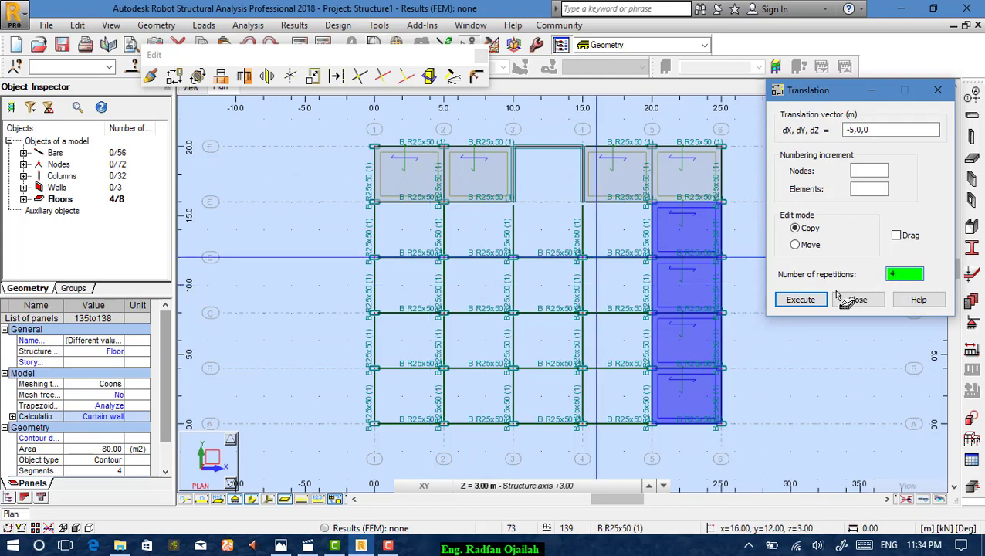
left_click(792, 301)
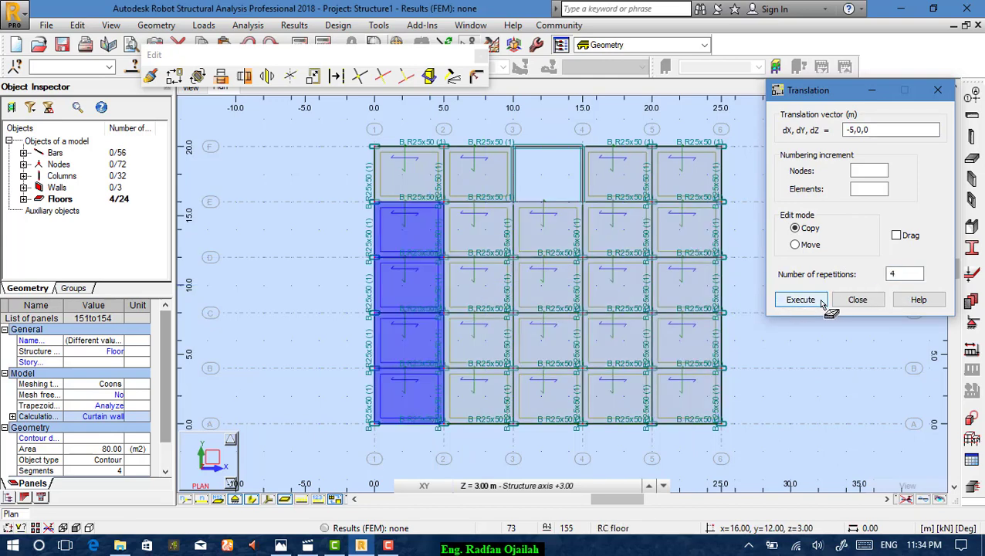
left_click(857, 299)
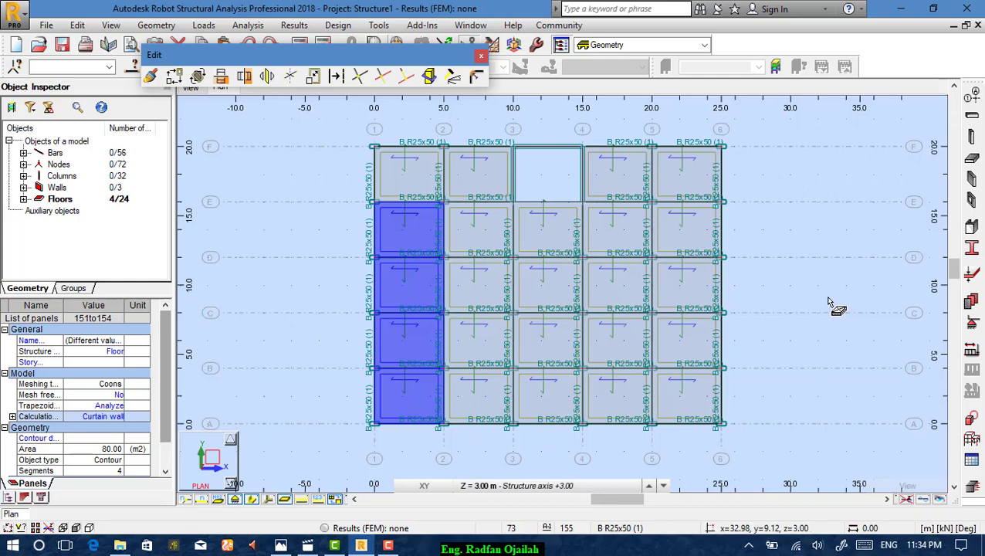
- Clear the floor selection, finish editing and run the calculations for the structure
left_click(782, 313)
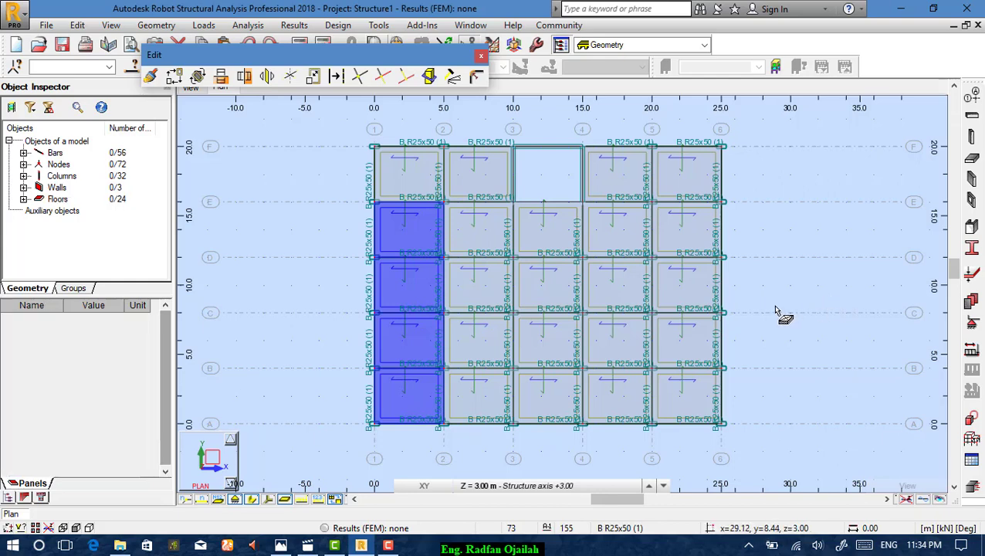
left_click(481, 56)
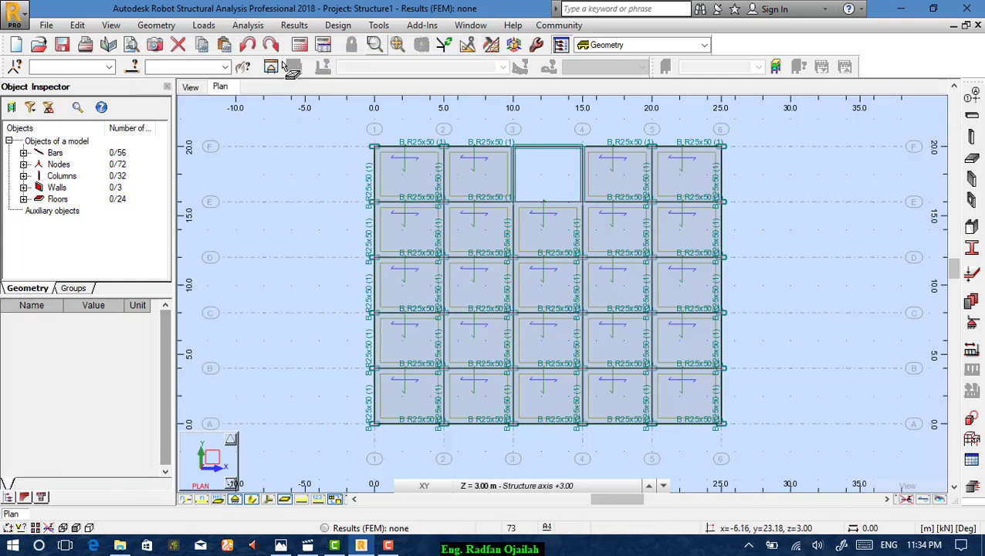
left_click(300, 45)
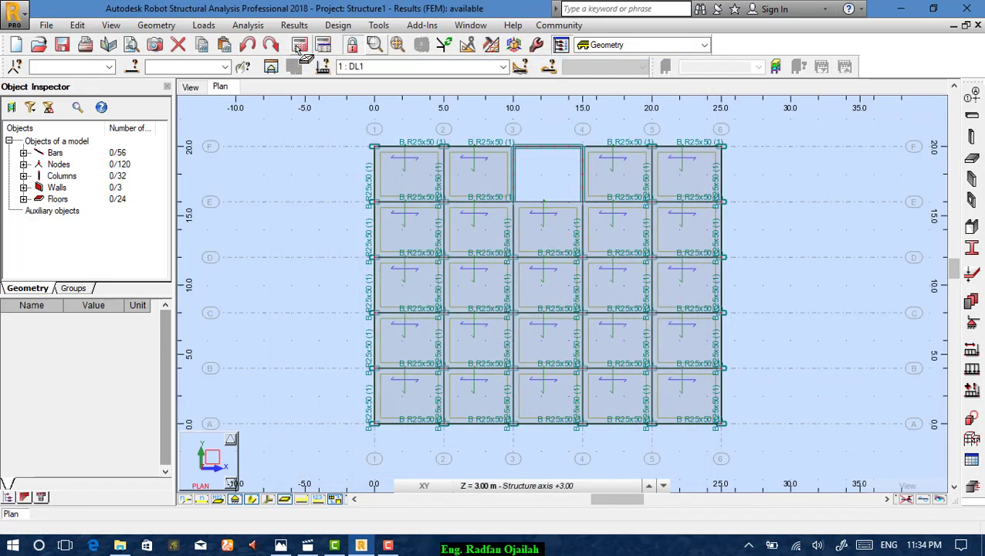
- Turn on the display of load distribution regions for the floor panels in the plan view and examine them
right_click(271, 178)
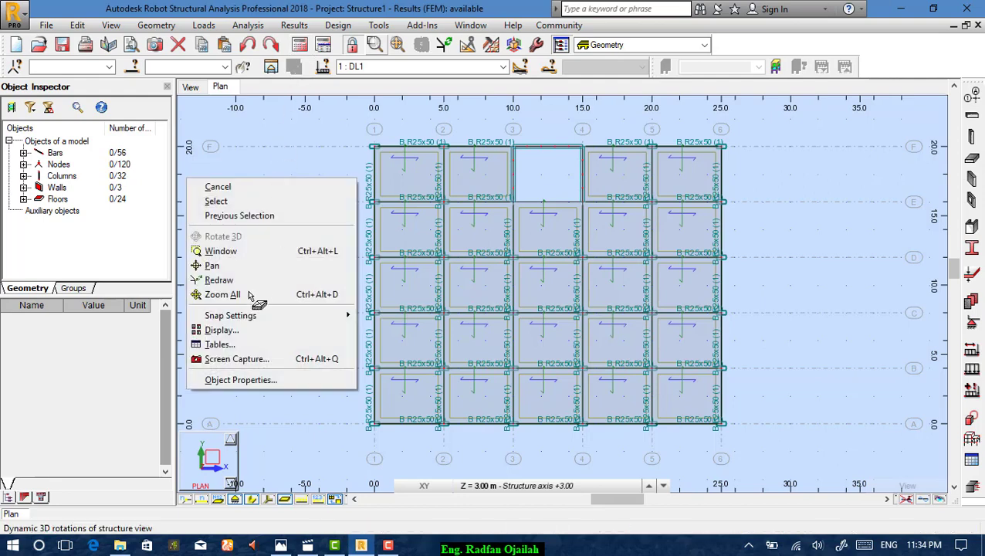
left_click(249, 335)
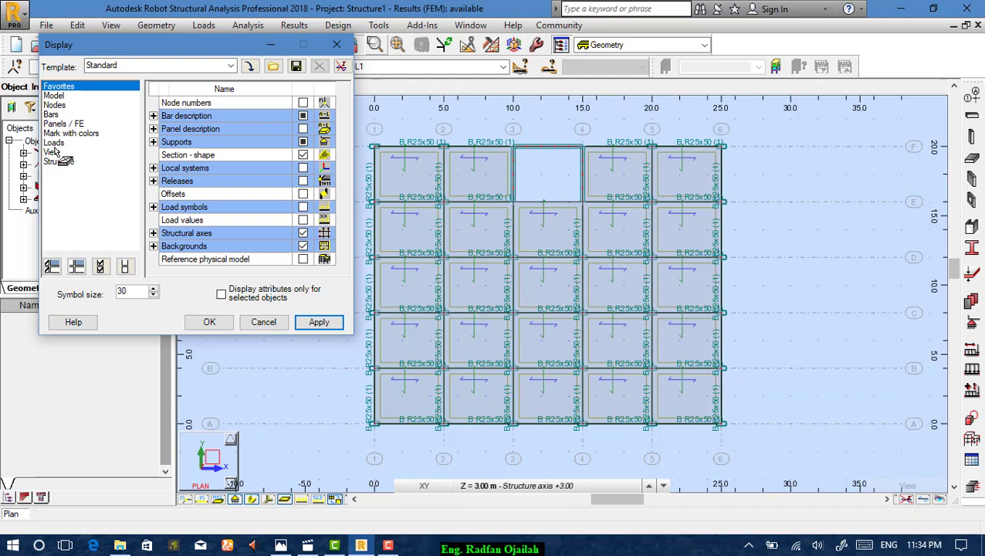
left_click(54, 143)
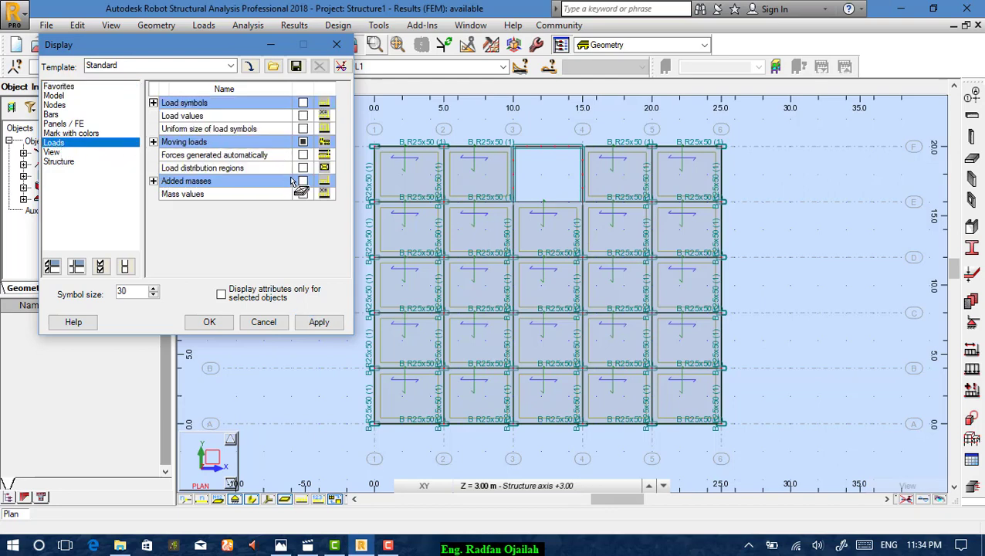
left_click(302, 168)
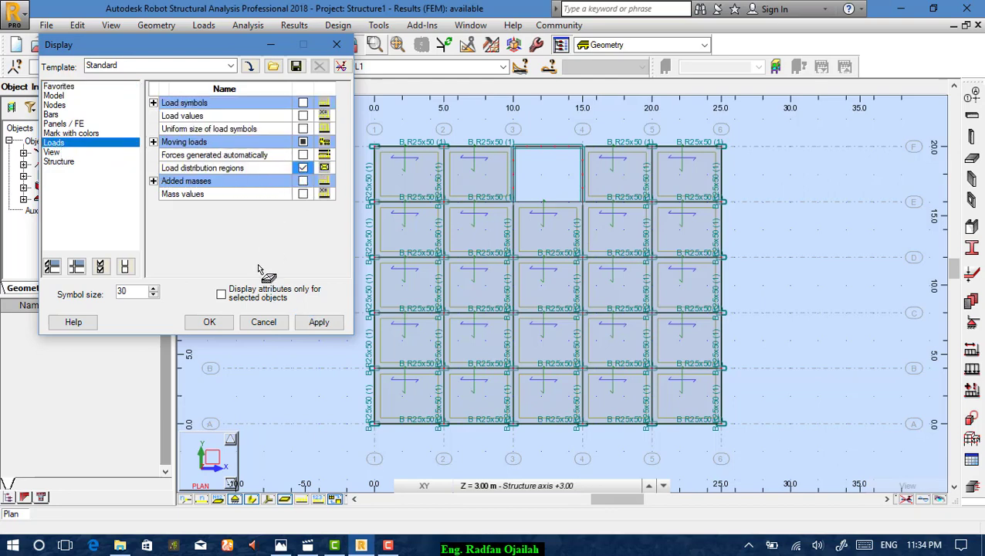
left_click(318, 322)
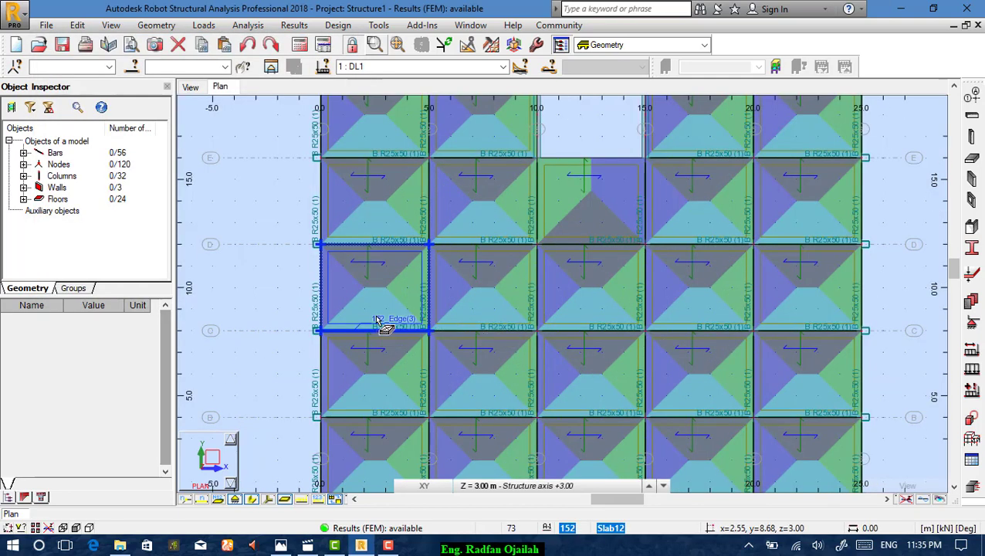
scroll(379, 321, "down", 1)
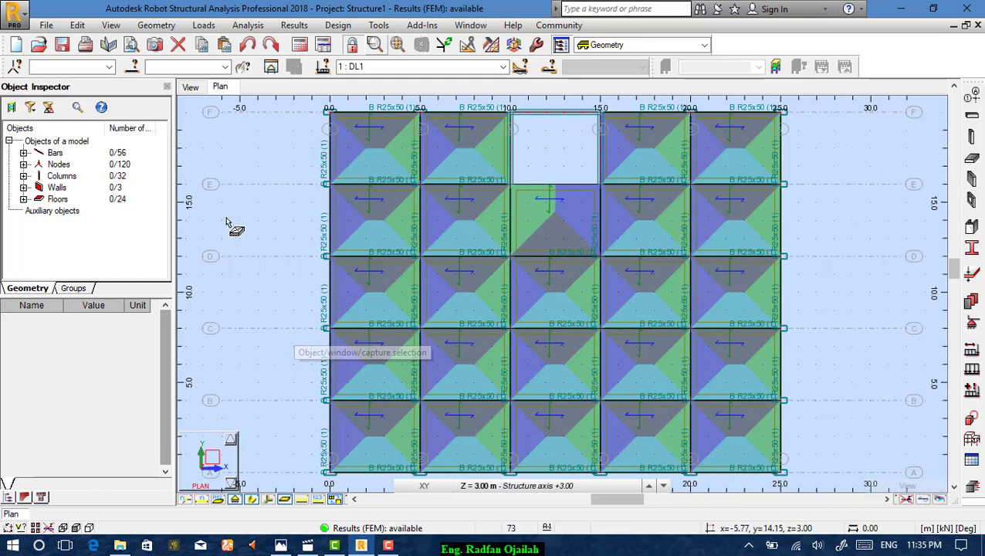
scroll(324, 228, "down", 1)
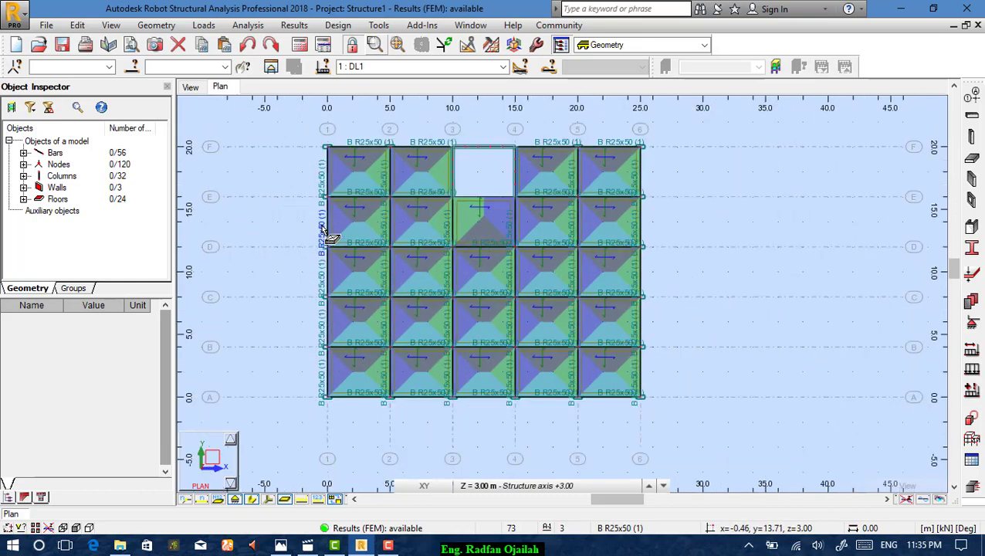
scroll(324, 228, "up", 1)
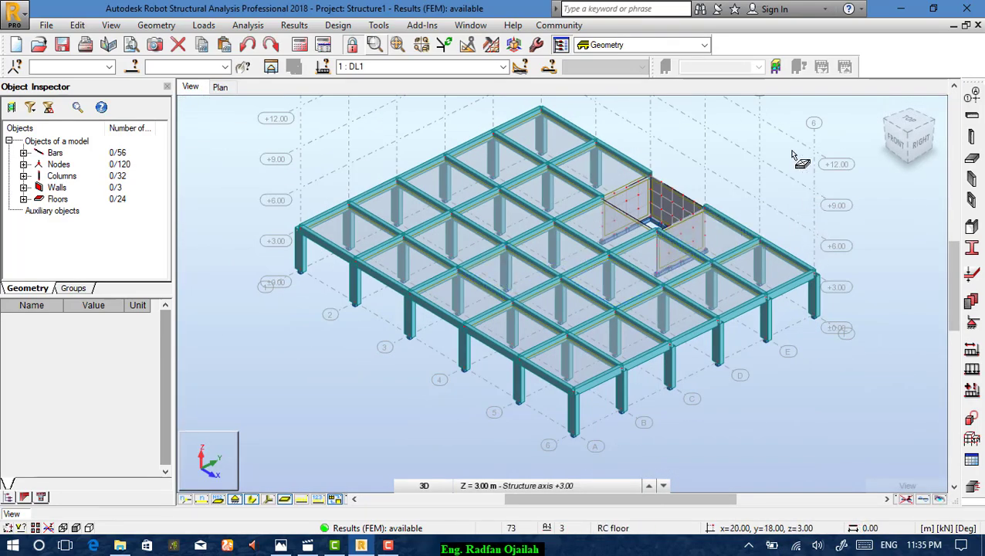
- Select the entire first storey in the front view and copy it by the vector 0,0,3 with 3 repetitions
scroll(826, 179, "down", 1)
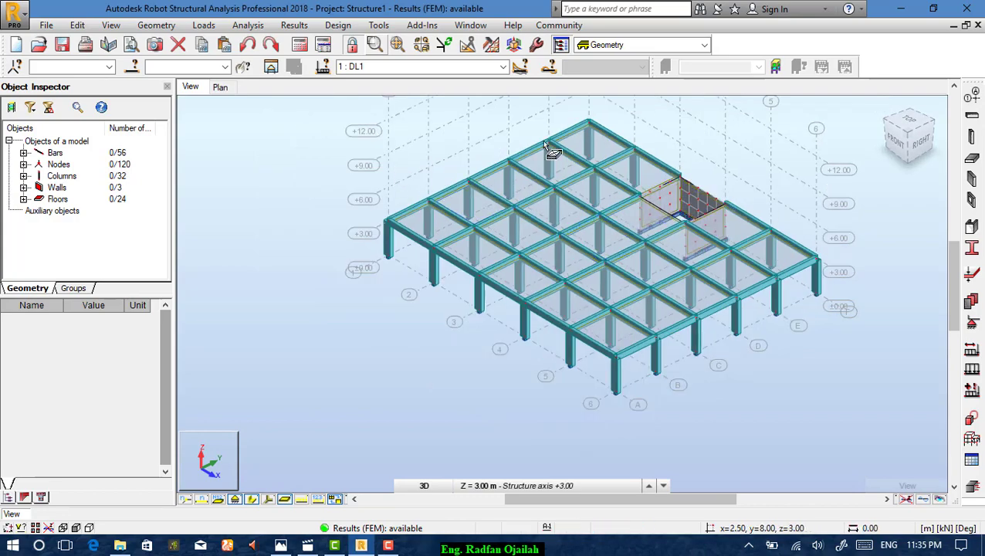
left_click(894, 147)
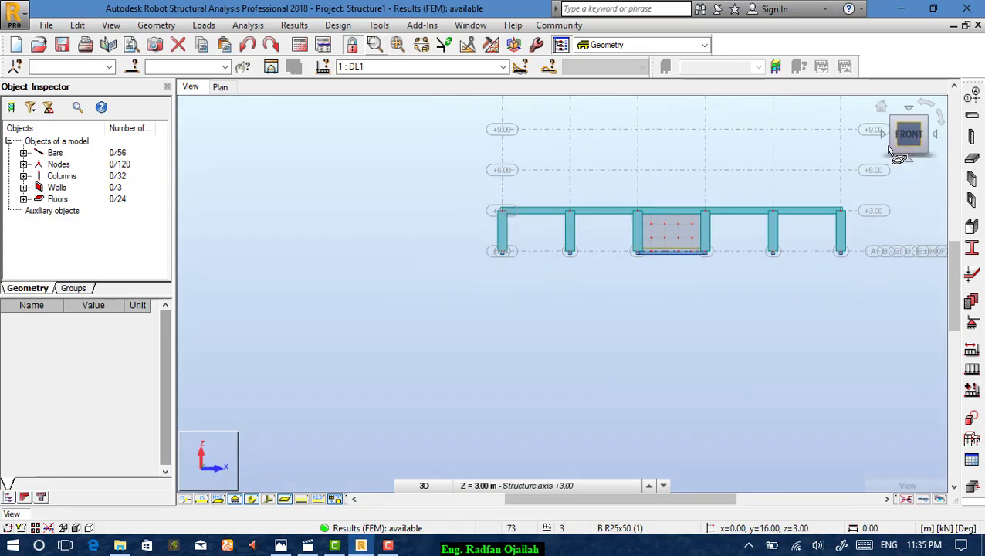
scroll(451, 226, "up", 3)
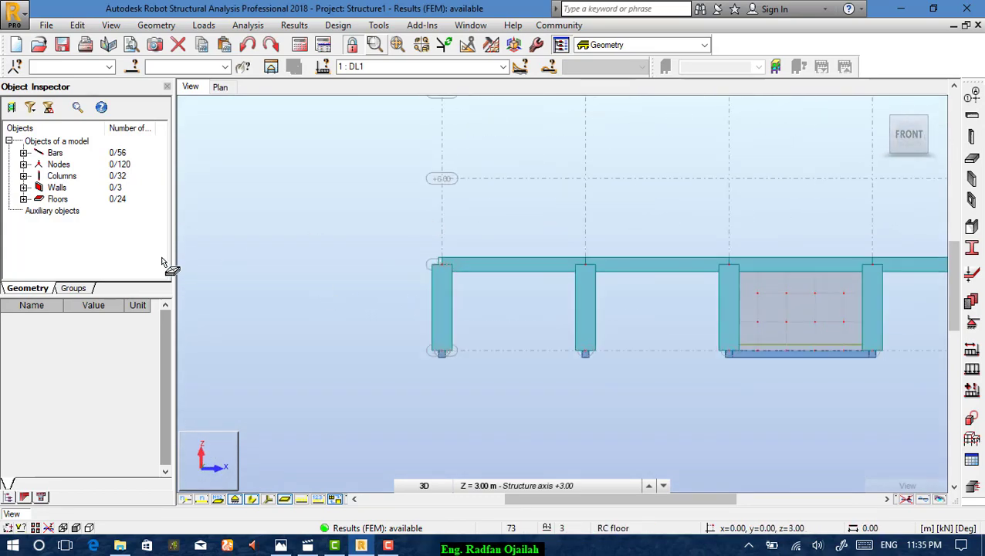
scroll(325, 235, "down", 3)
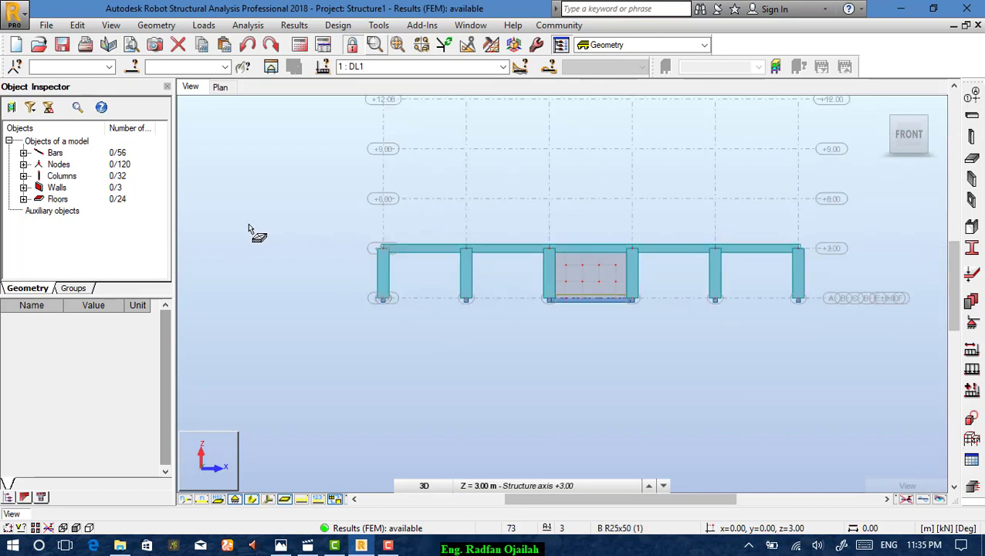
left_click_drag(819, 220, 337, 273)
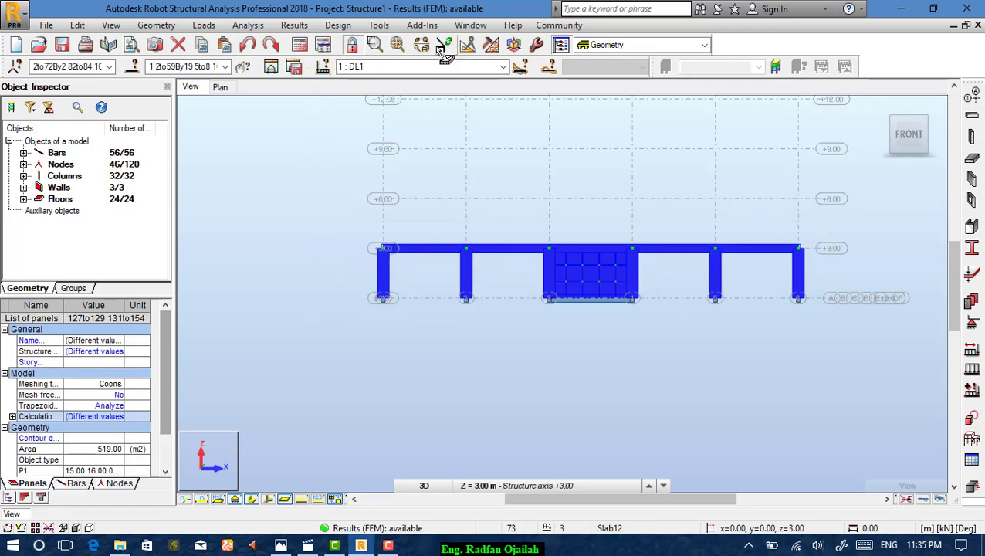
left_click(468, 46)
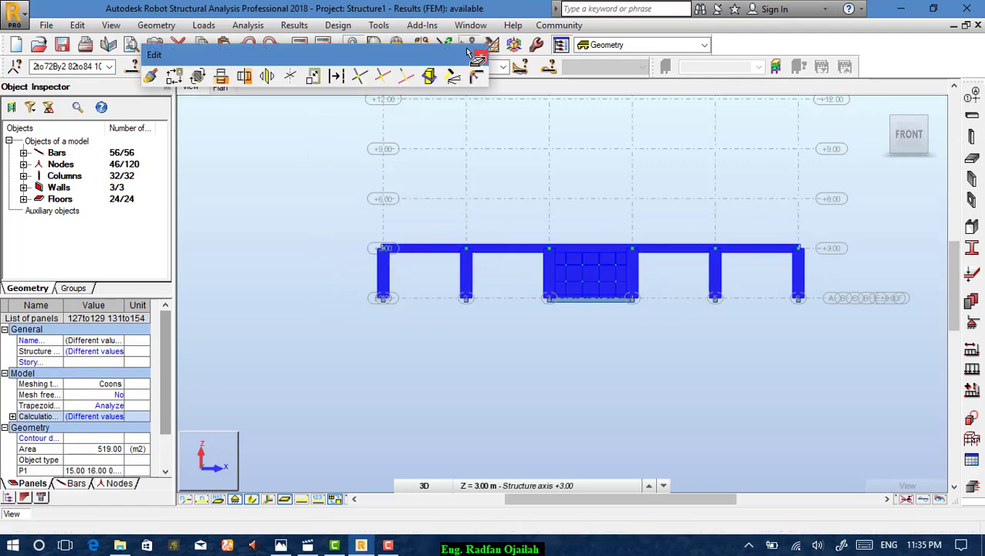
left_click(175, 76)
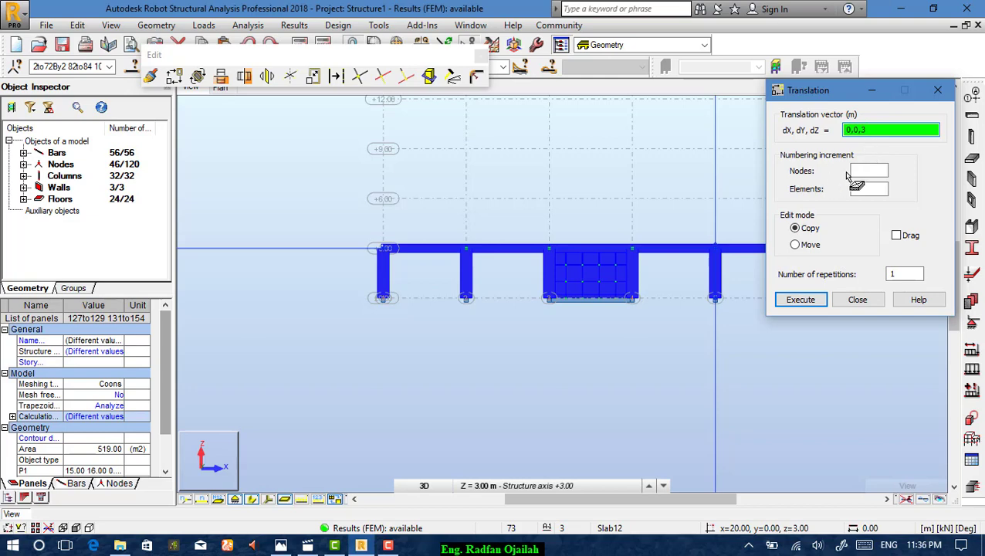
left_click(900, 273)
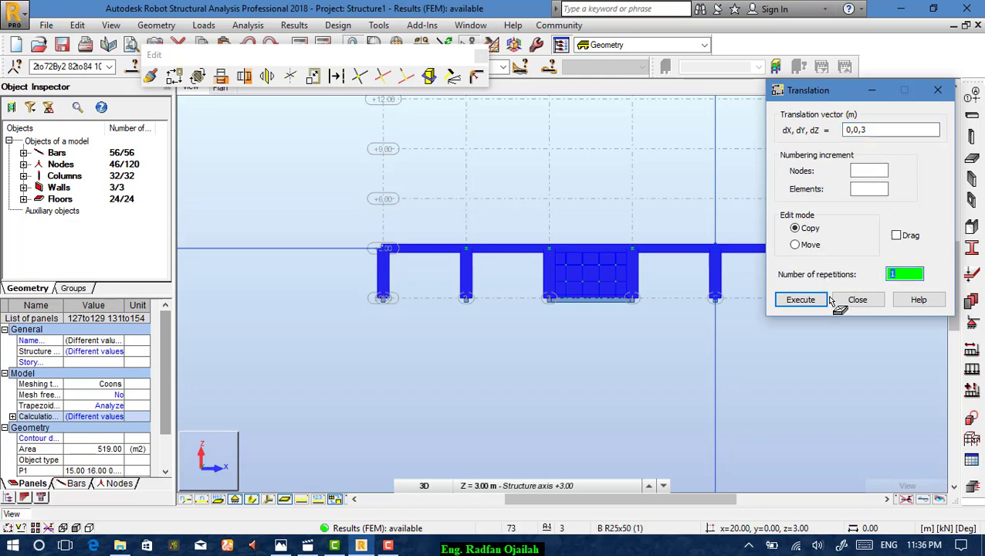
scroll(644, 391, "down", 2)
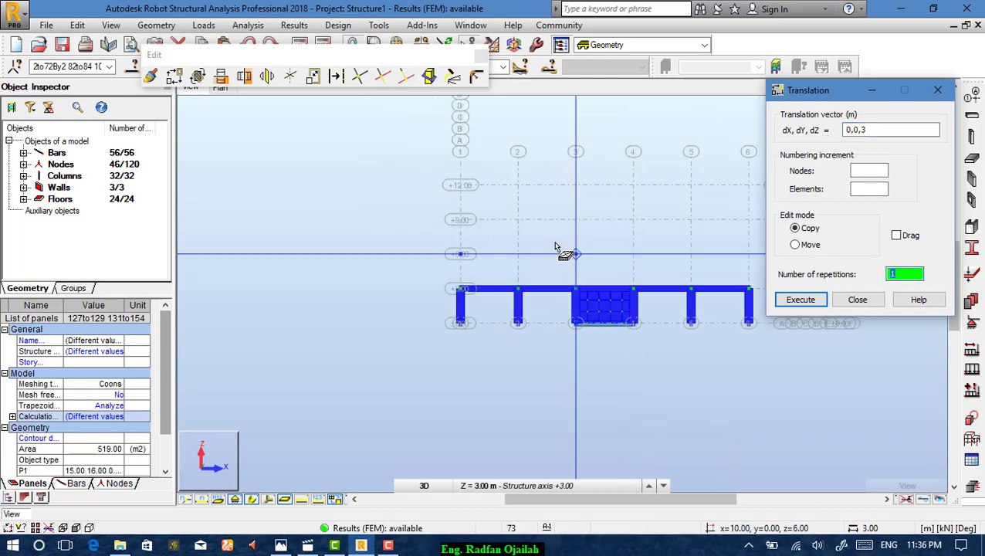
type("3")
left_click(803, 301)
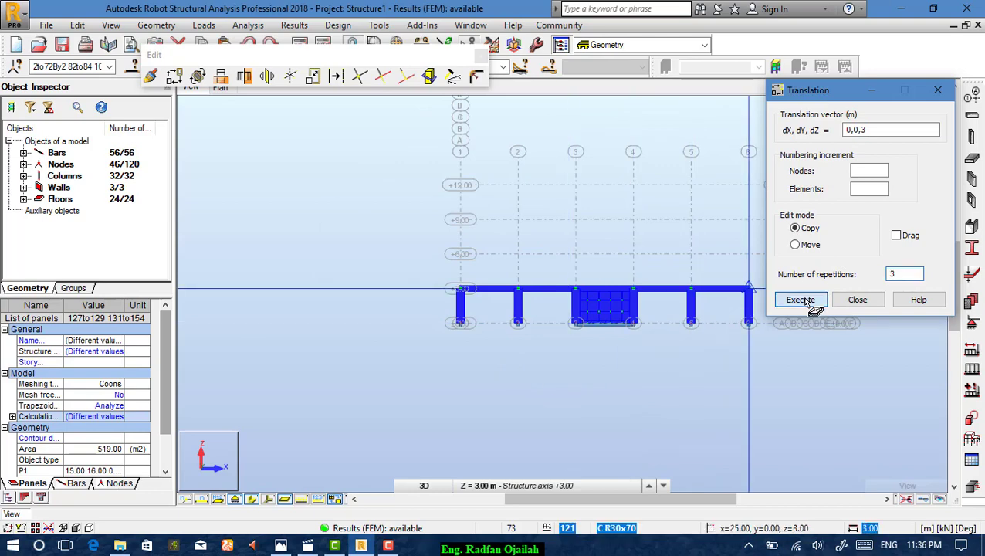
left_click(556, 319)
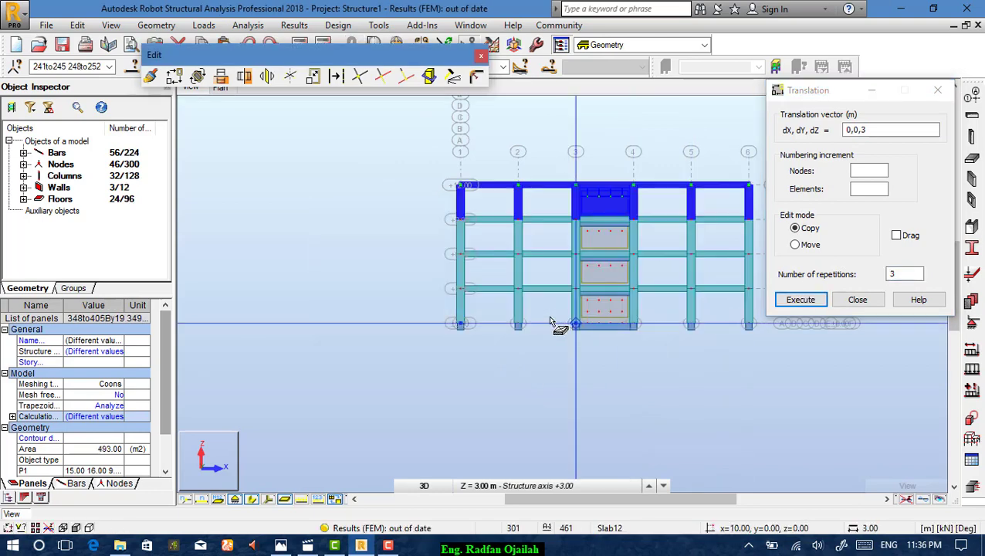
left_click(859, 295)
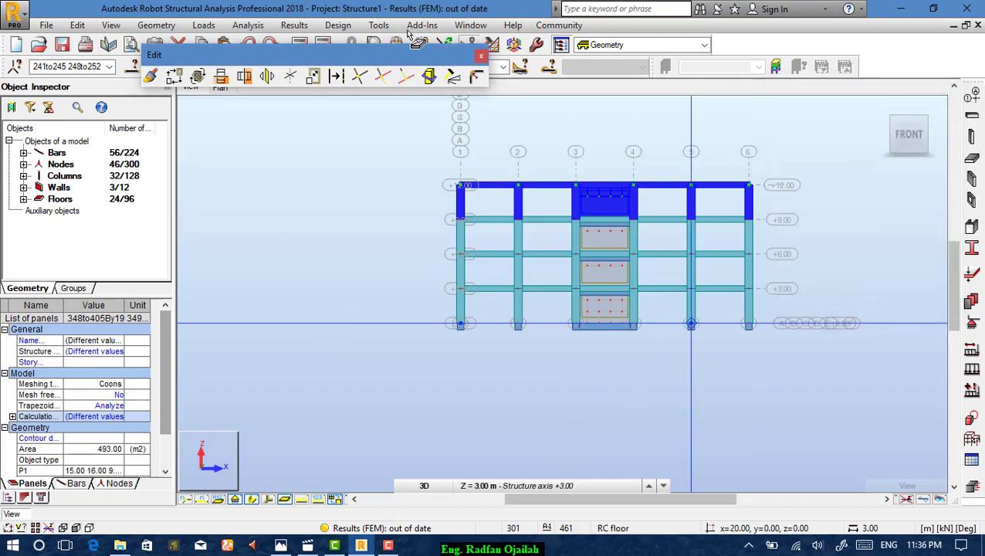
left_click(482, 56)
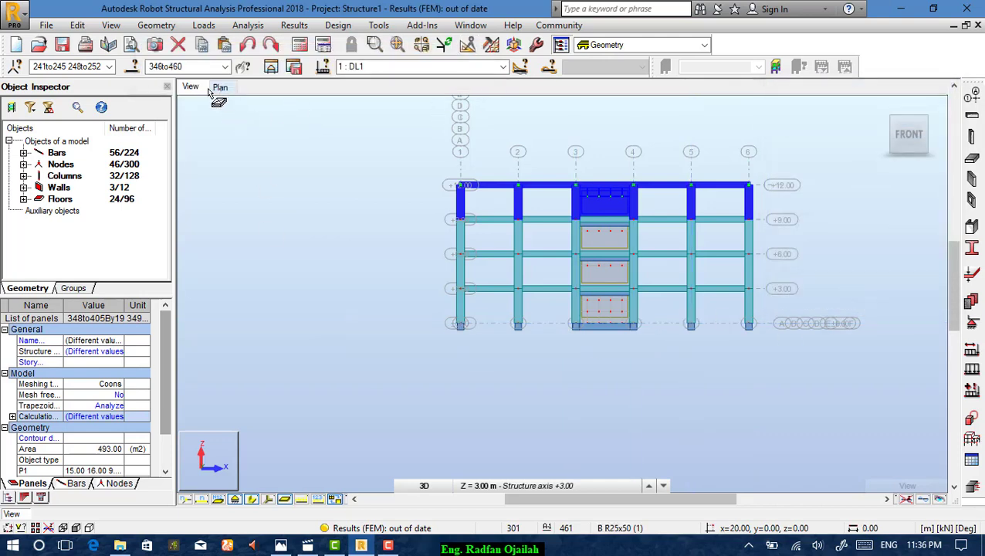
- Return the model to an angled 3D view, deselect the copied storey and inspect the four-storey frame
left_click(892, 116)
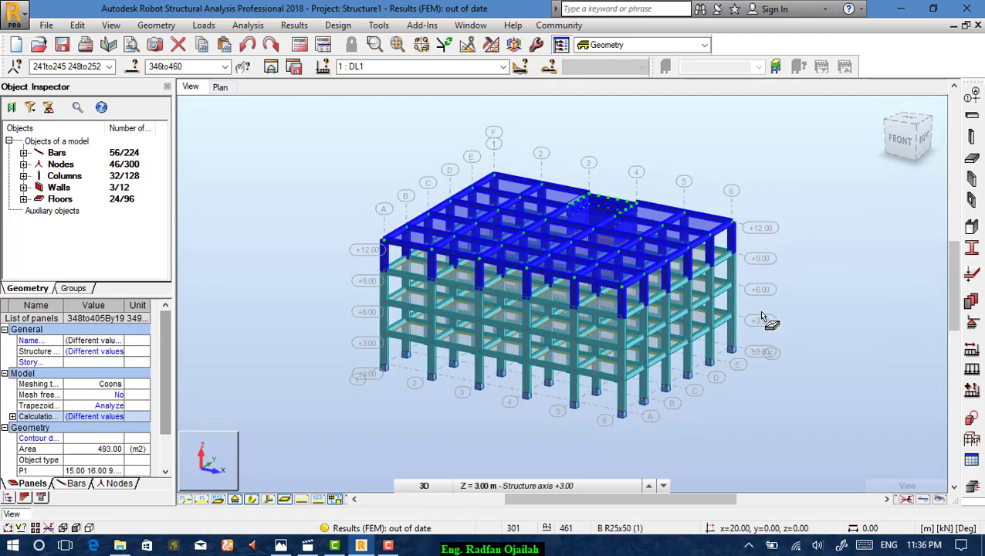
left_click(765, 319)
scroll(676, 240, "up", 3)
scroll(726, 158, "down", 2)
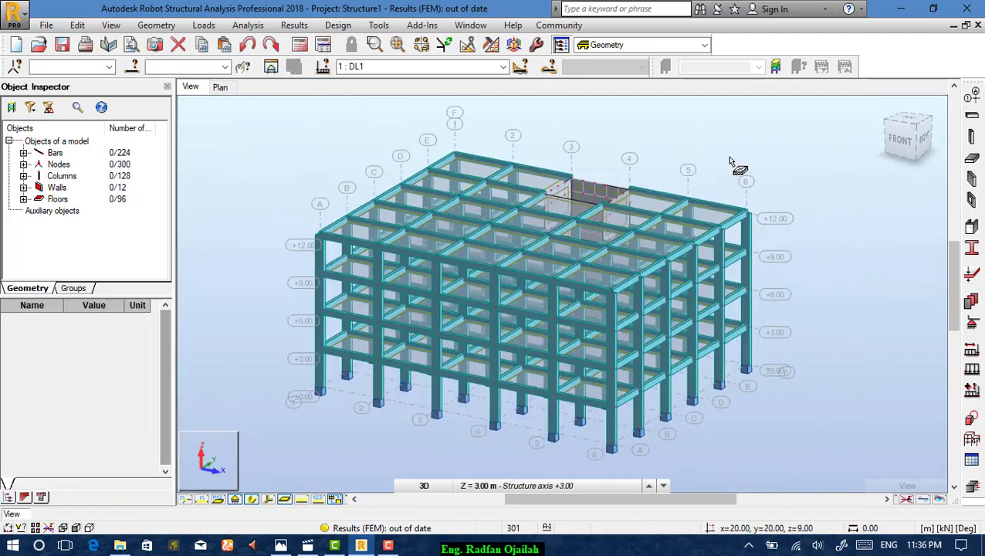
scroll(729, 164, "up", 2)
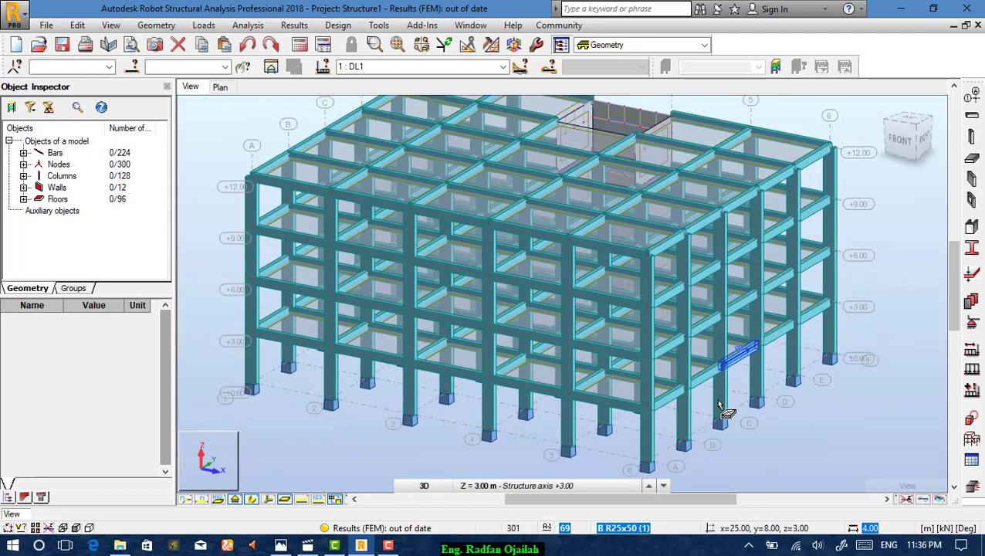
scroll(724, 394, "down", 2)
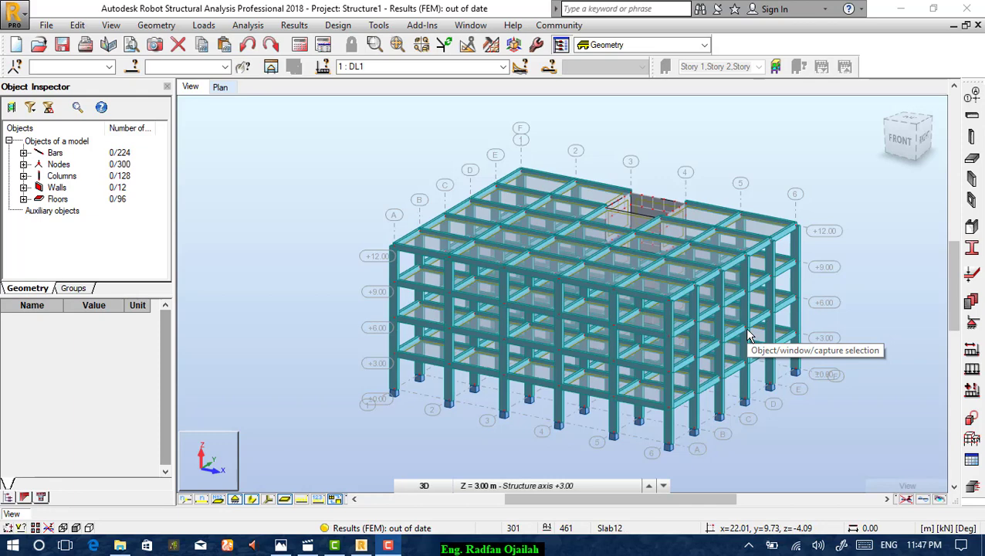
- Define four building stories graphically with top levels 3.00, 6.00, 9.00 and 12.00 m above base level 0.00, and apply them
left_click(153, 26)
mouse_move(159, 155)
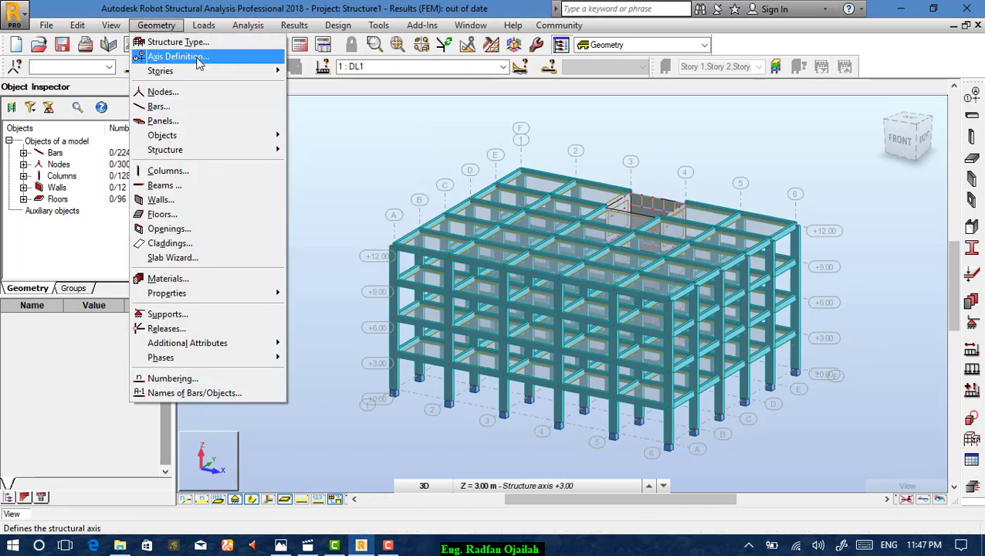
mouse_move(203, 71)
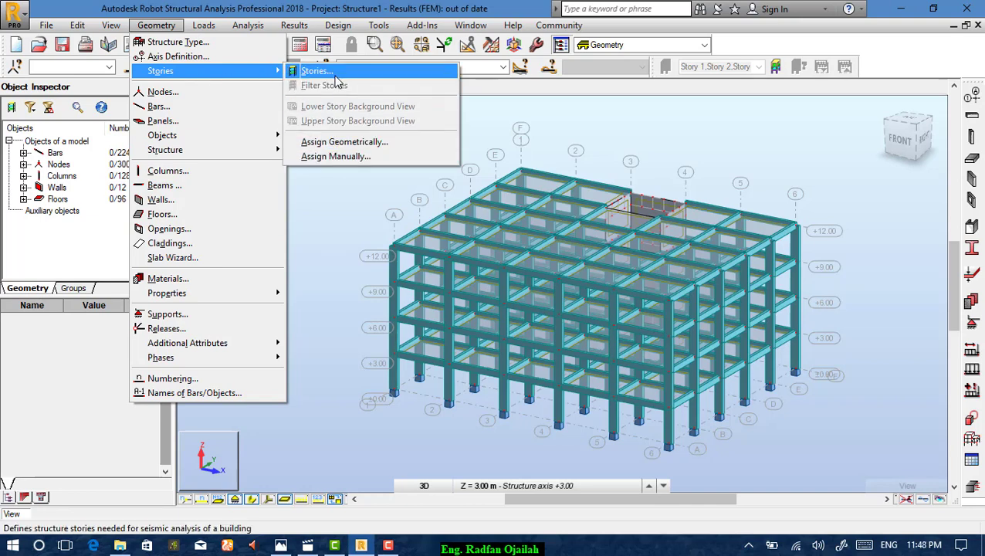
left_click(391, 75)
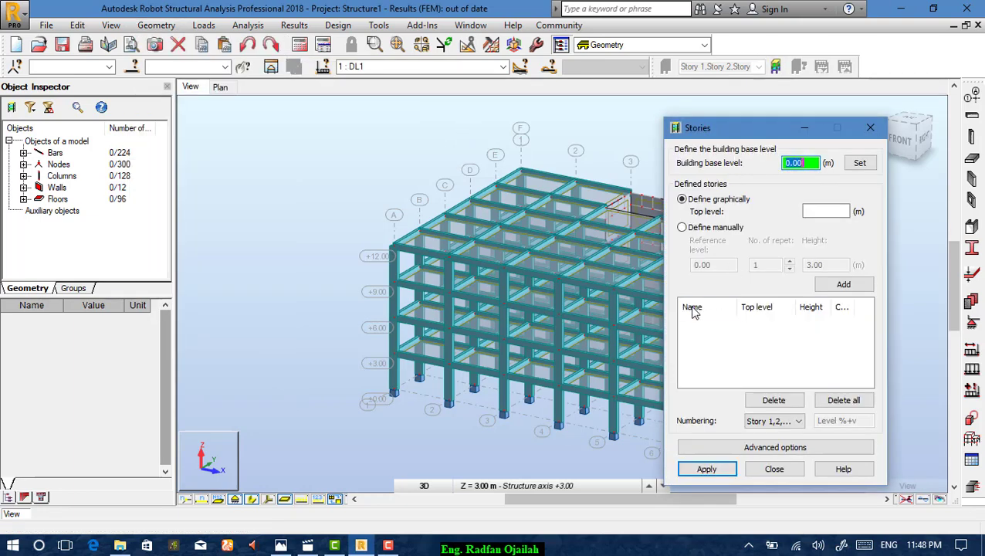
left_click(703, 229)
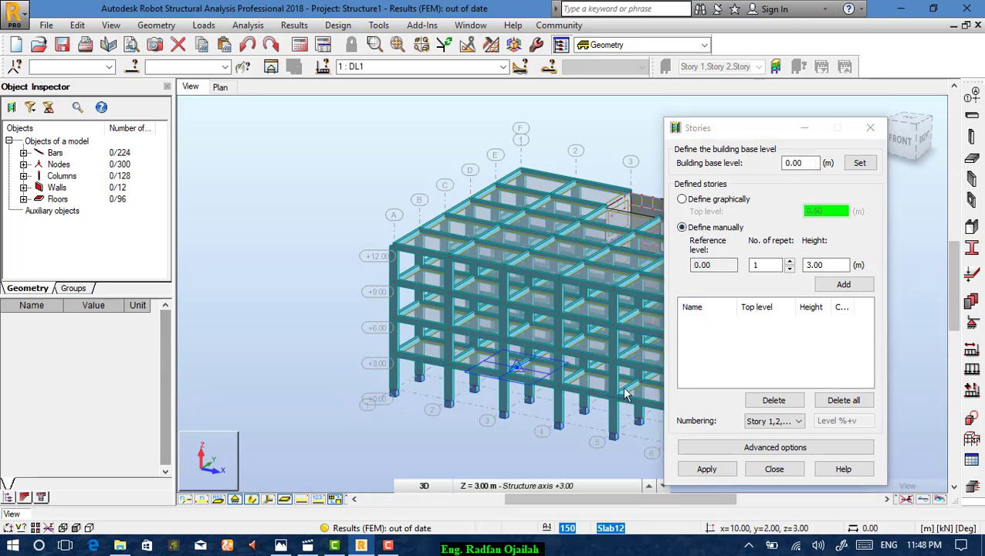
left_click(394, 359)
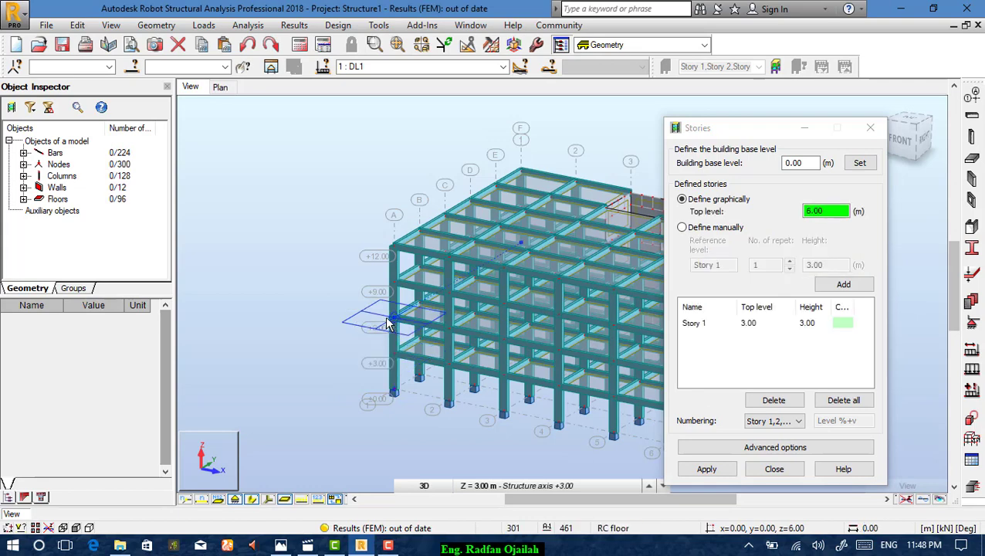
left_click(386, 292)
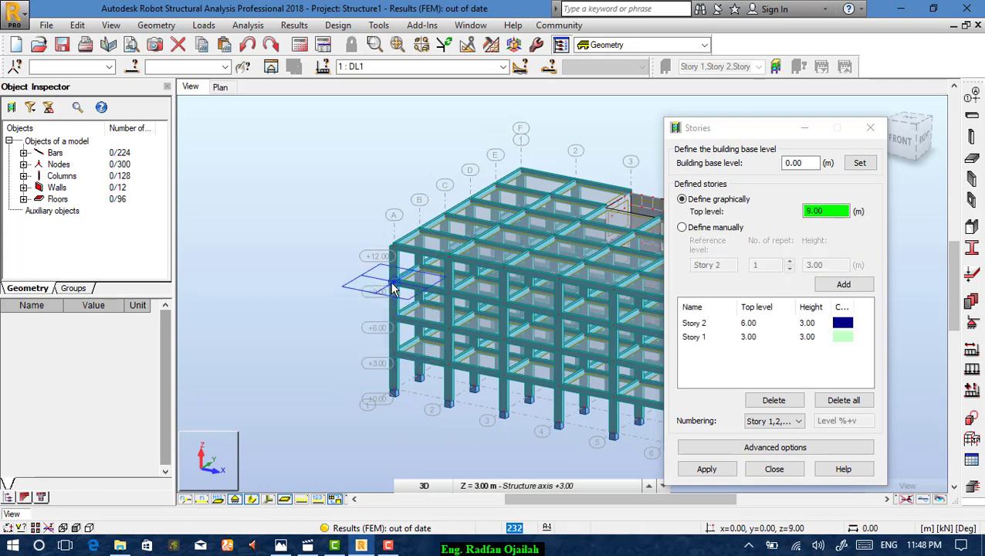
left_click(389, 291)
left_click(388, 255)
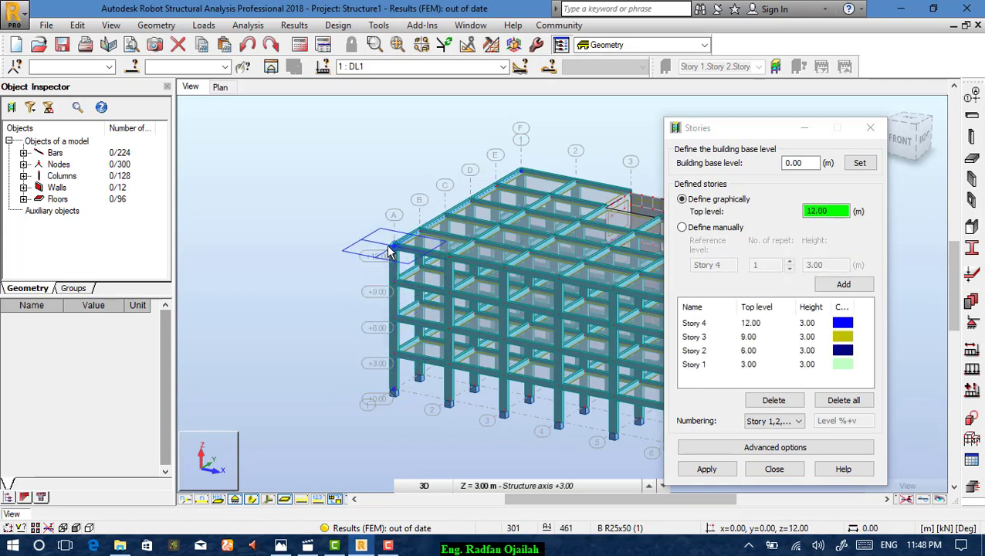
left_click(702, 471)
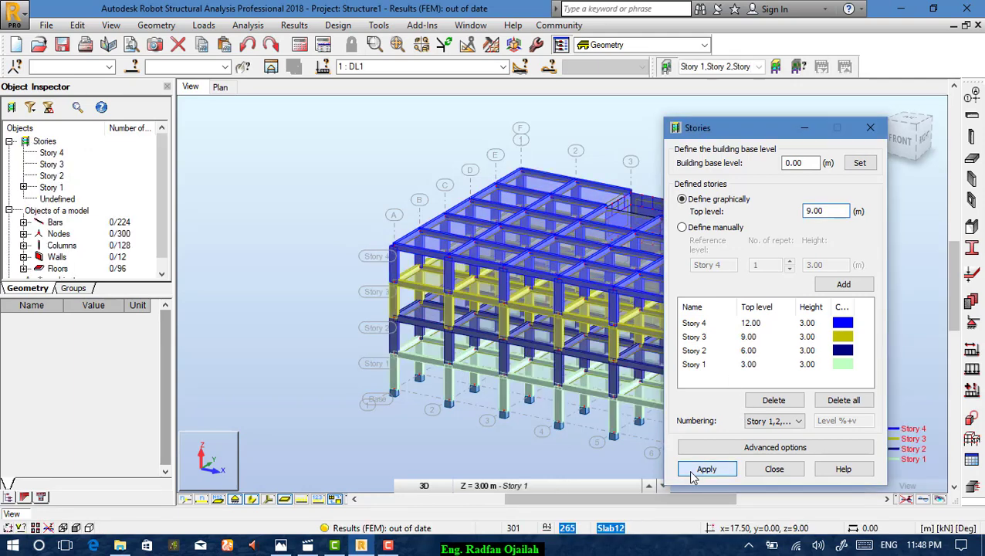
left_click(774, 470)
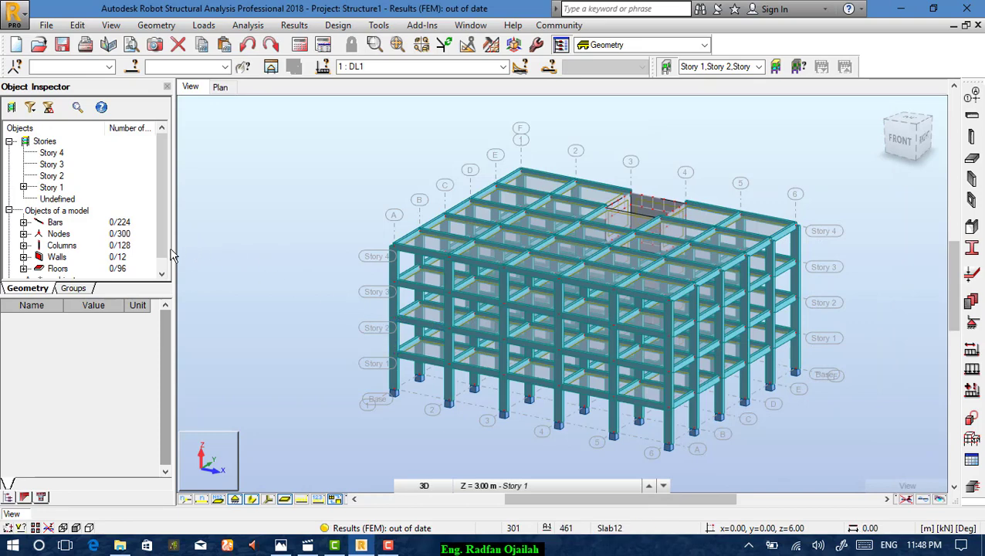
- Review the properties of Story 2, Story 1 and Story 3 one after another
left_click(53, 177)
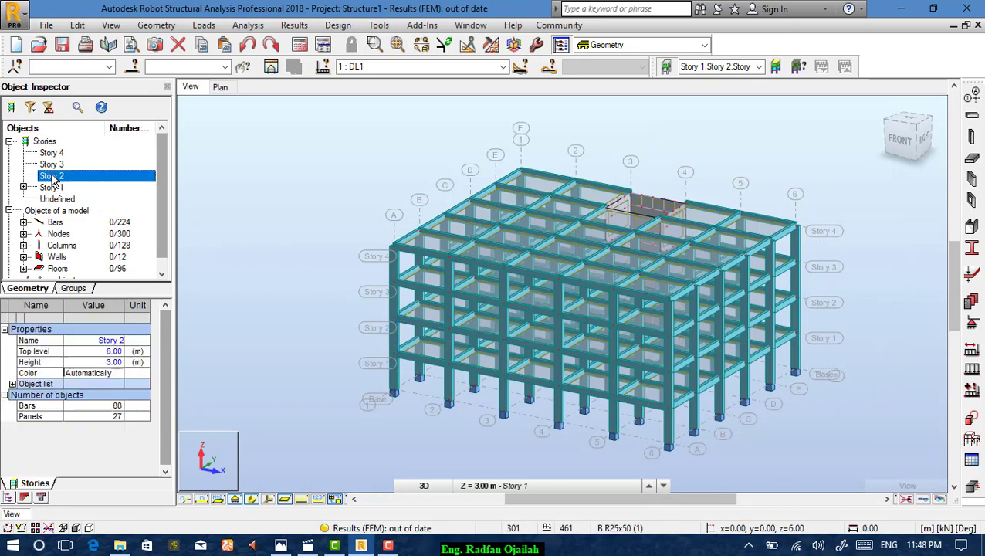
left_click(59, 188)
left_click(60, 165)
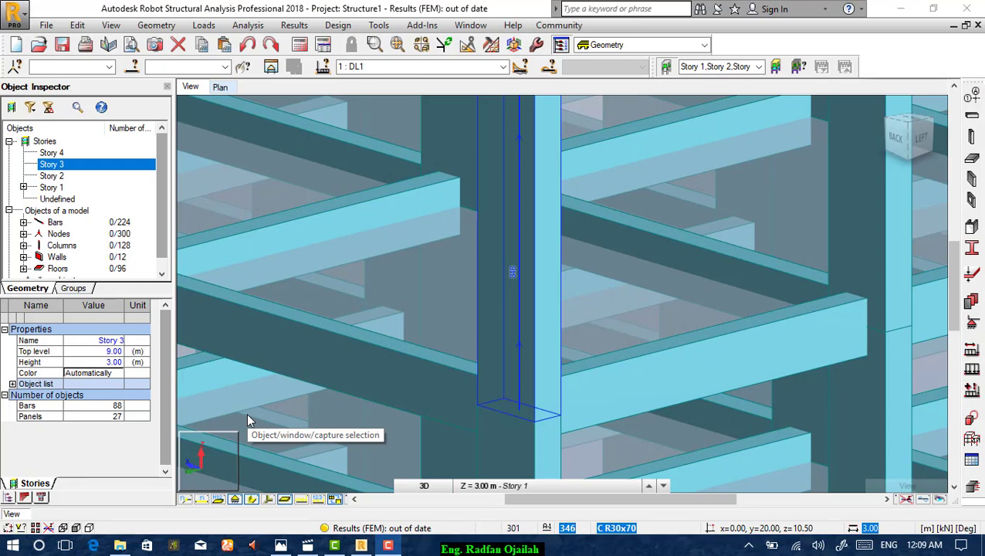
- Select the Story 4 corner column at the intersection of axes 1 and F and open its section property for editing
scroll(356, 263, "down", 10)
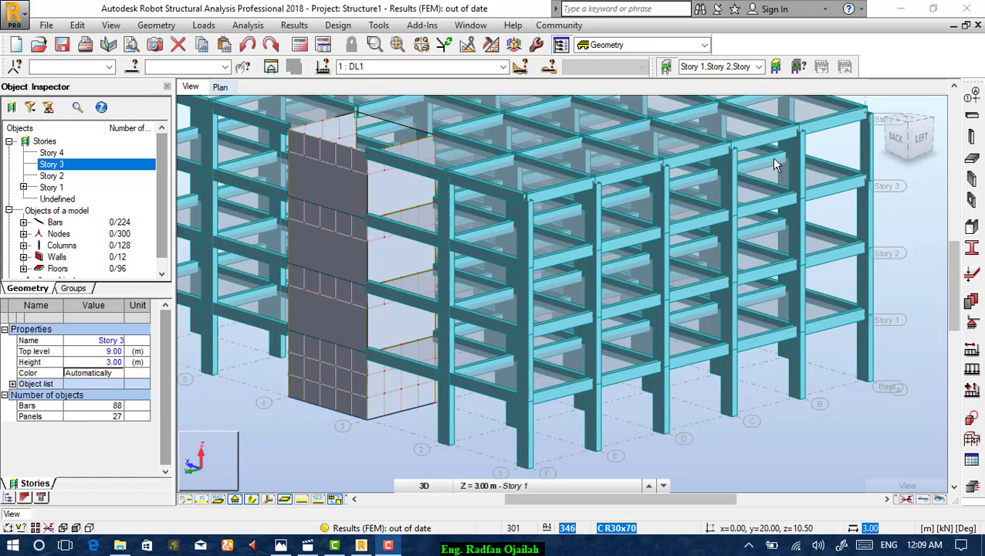
scroll(502, 192, "up", 5)
scroll(519, 187, "down", 5)
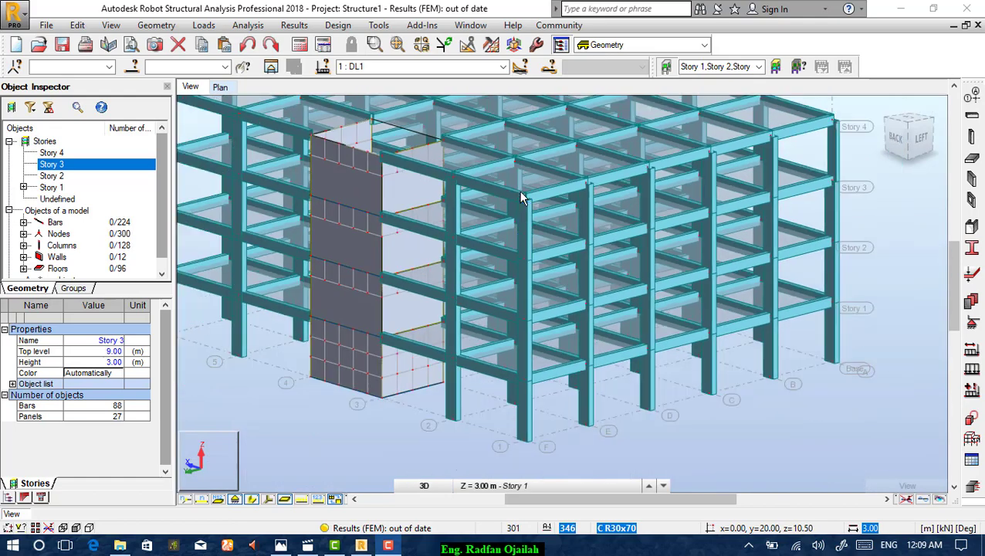
scroll(519, 187, "up", 8)
scroll(521, 198, "down", 5)
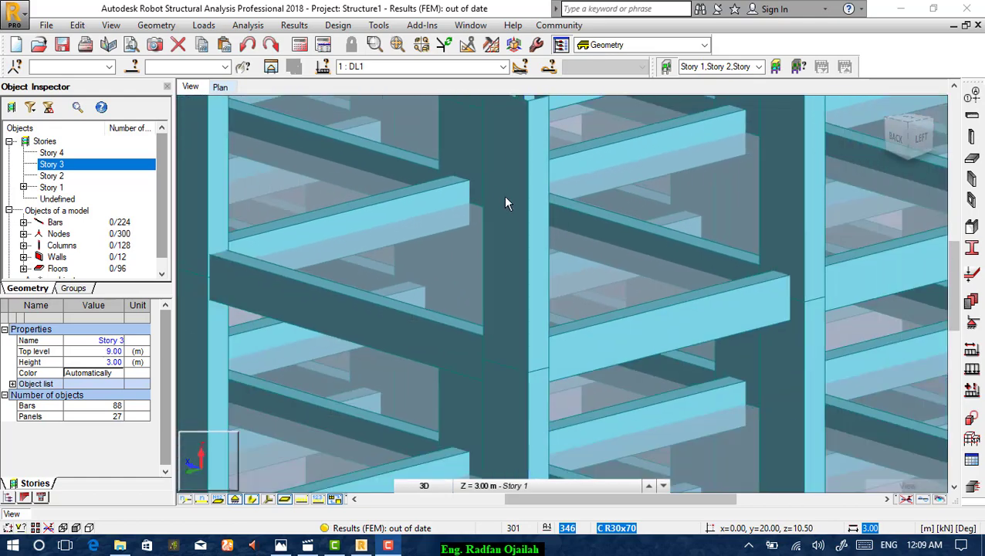
scroll(525, 270, "up", 5)
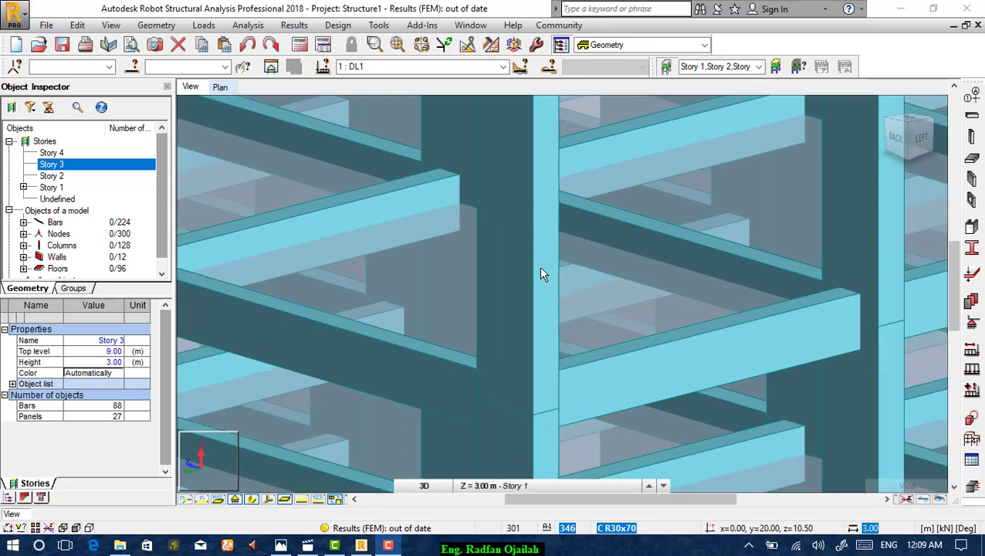
left_click(539, 254)
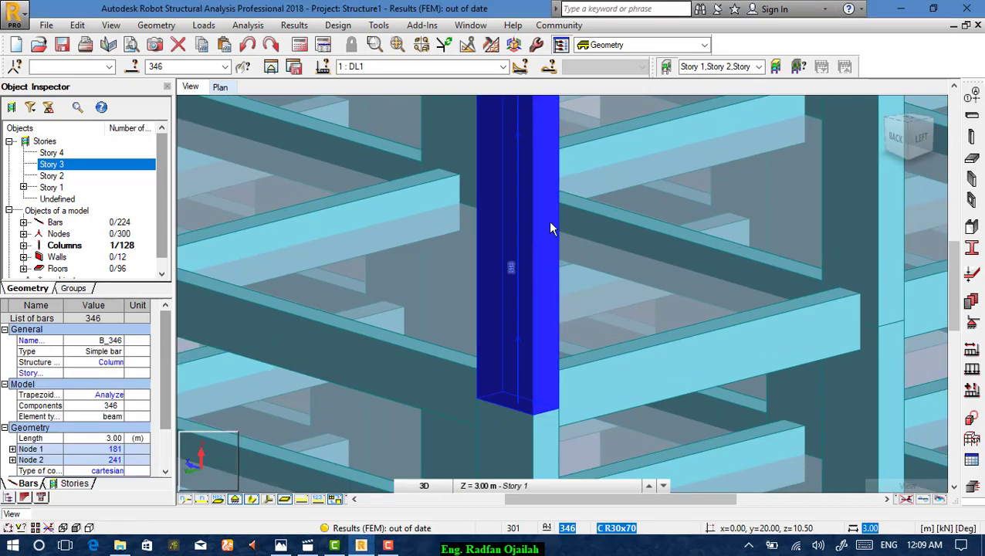
scroll(167, 378, "down", 4)
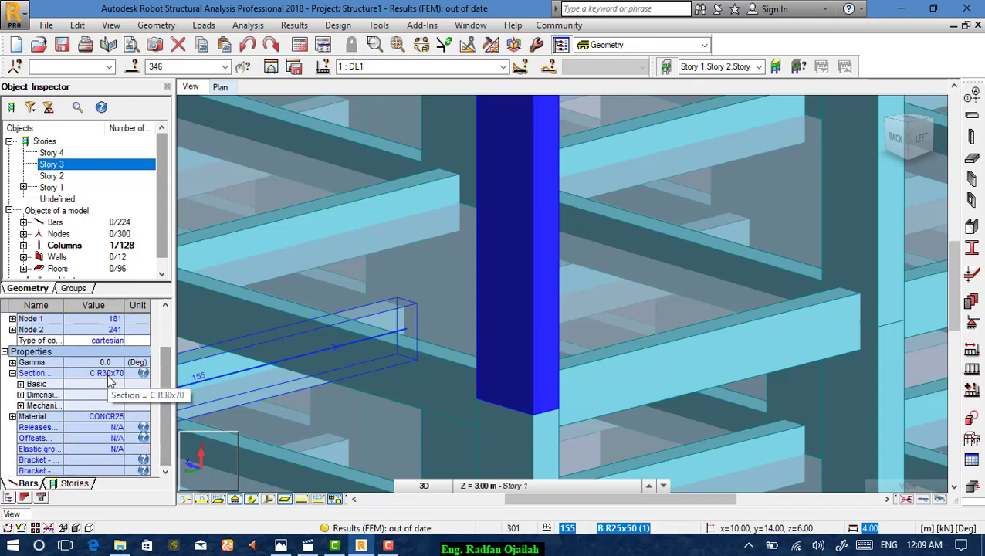
left_click(109, 376)
left_click(110, 380)
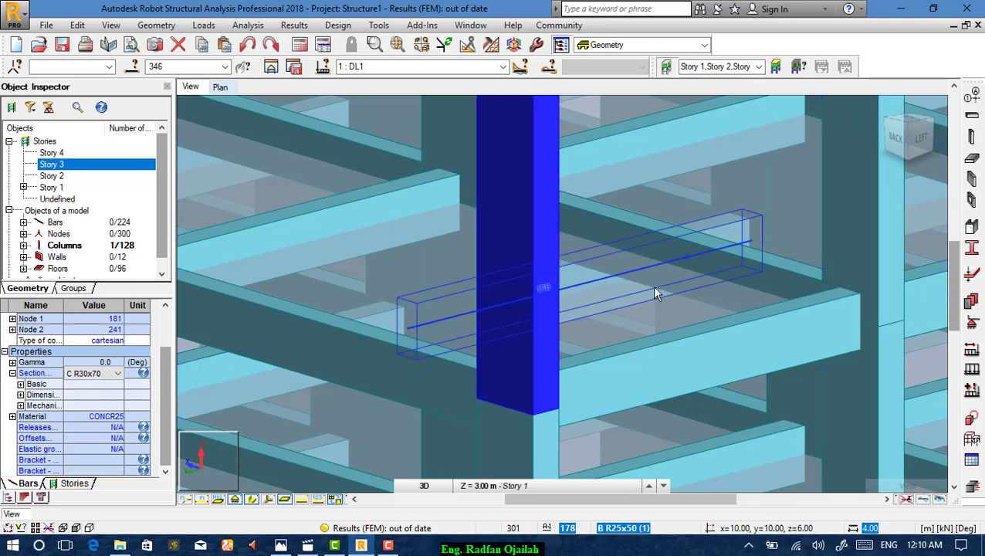
- Redefine the RC column section C R20x60 with b 20 and h 60 cm in CONCR25, and assign it to the selected corner column
left_click(972, 251)
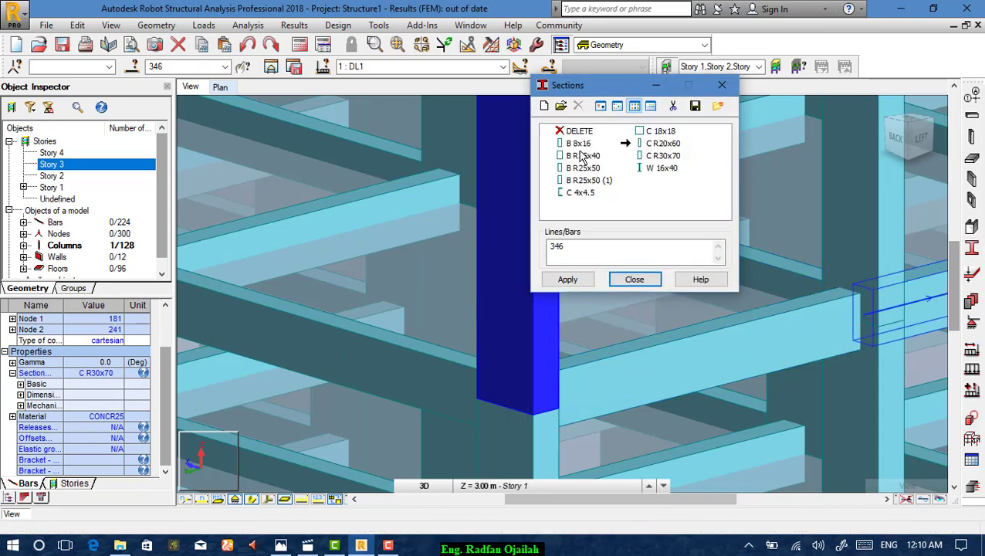
left_click(545, 106)
left_click(547, 108)
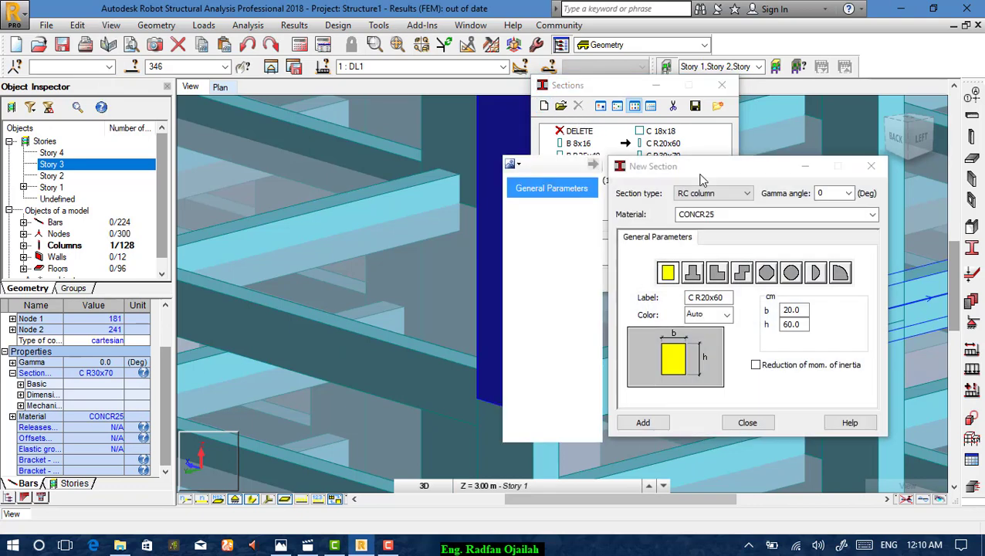
double_click(805, 310)
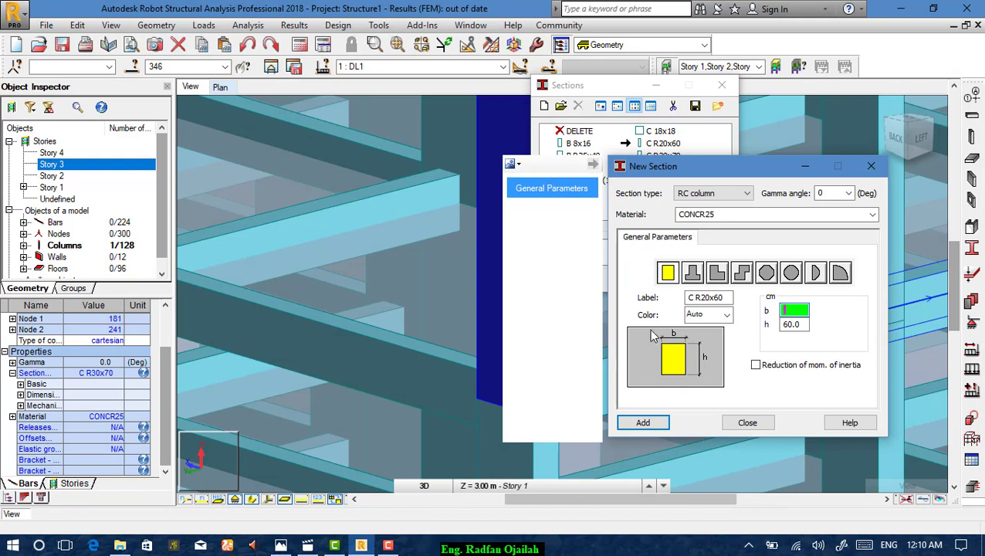
type("20")
double_click(803, 325)
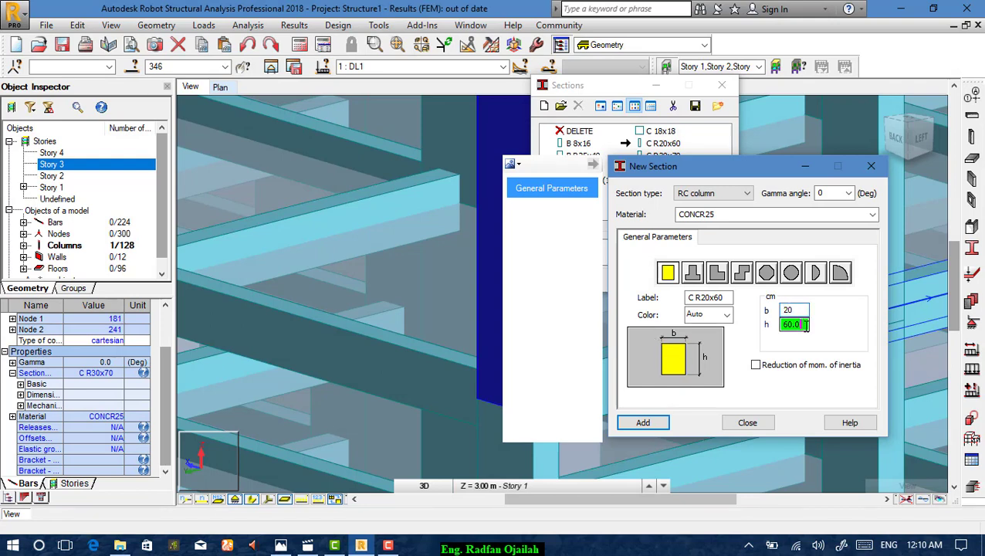
left_click(637, 423)
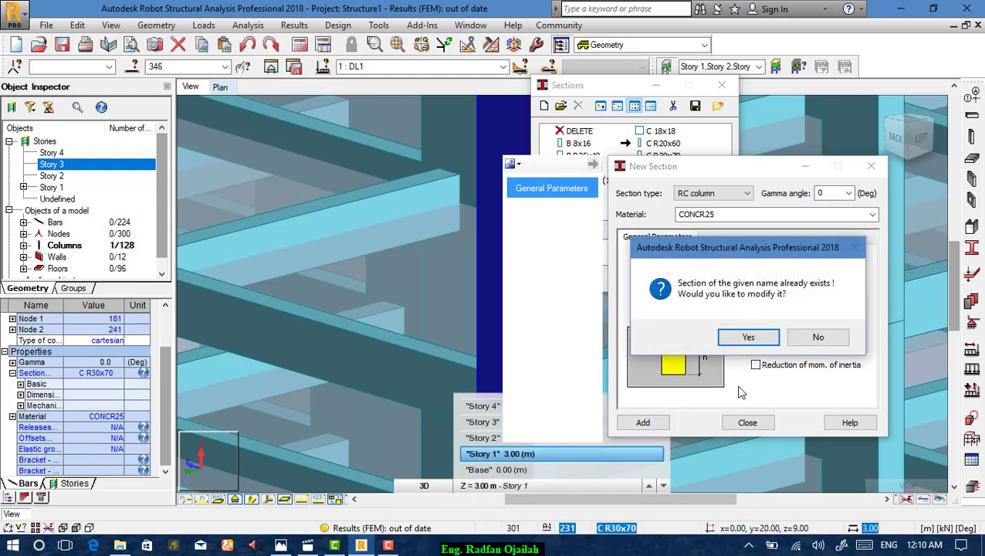
left_click(746, 338)
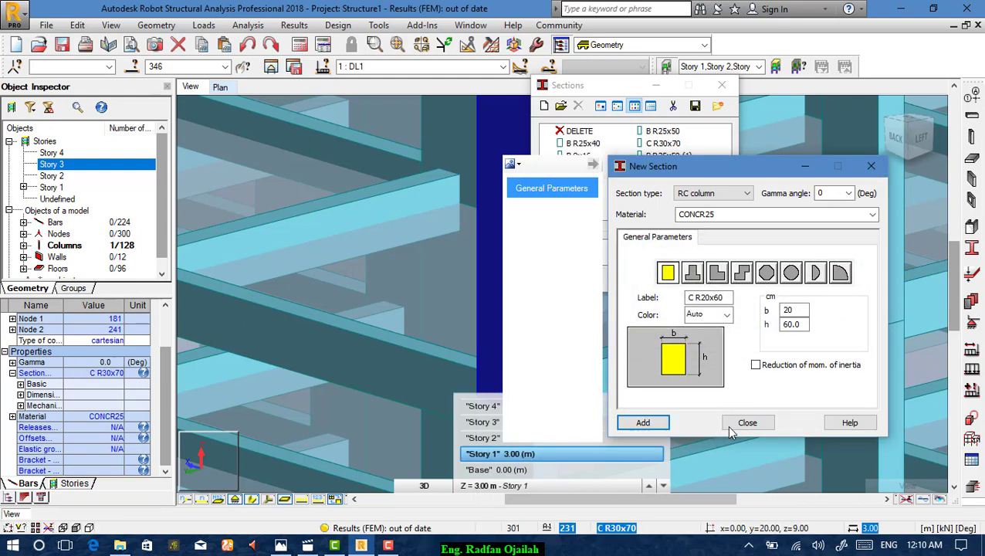
left_click(747, 422)
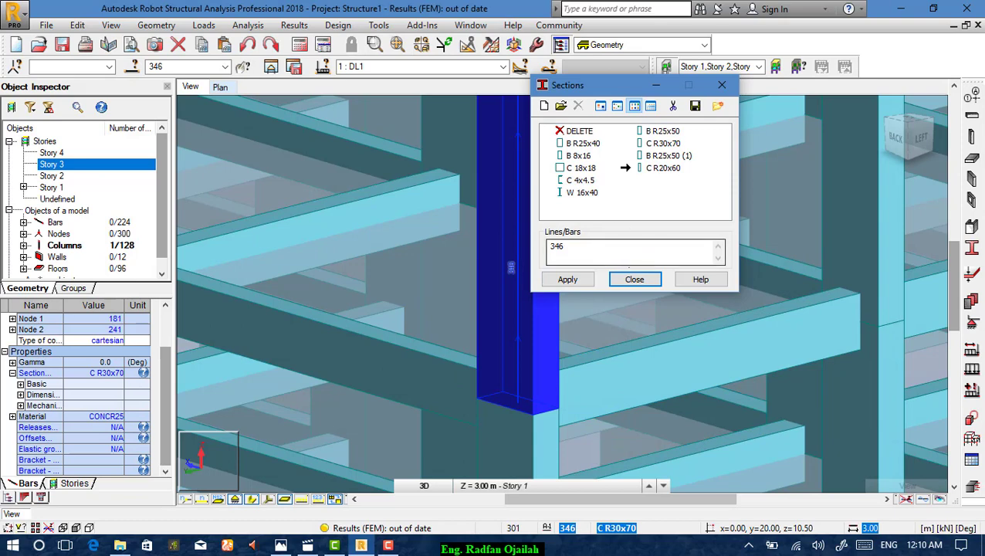
left_click(635, 279)
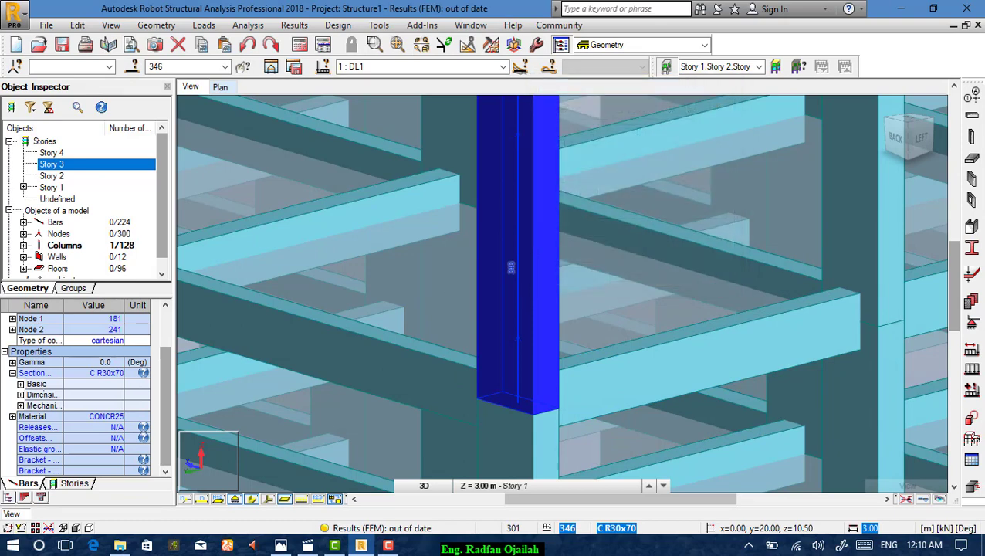
left_click(94, 373)
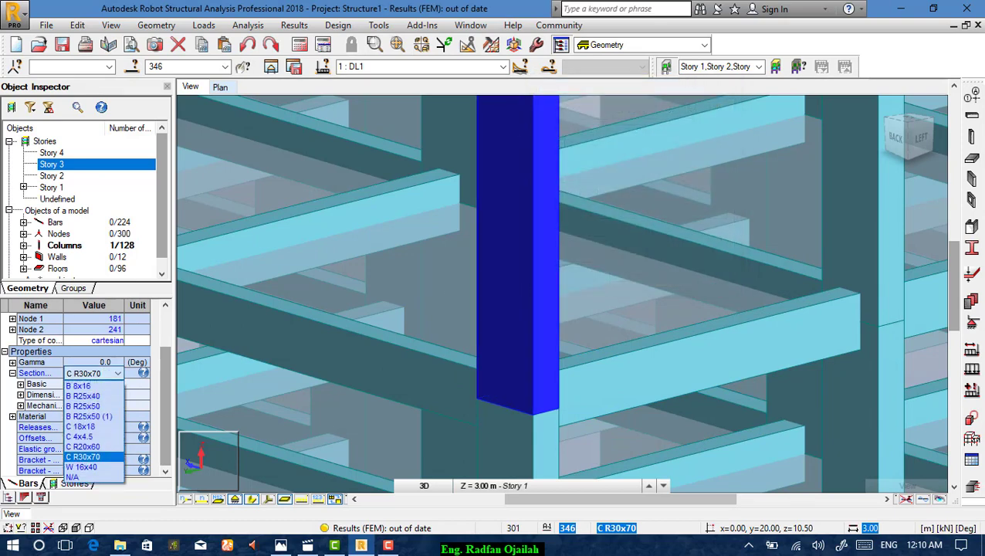
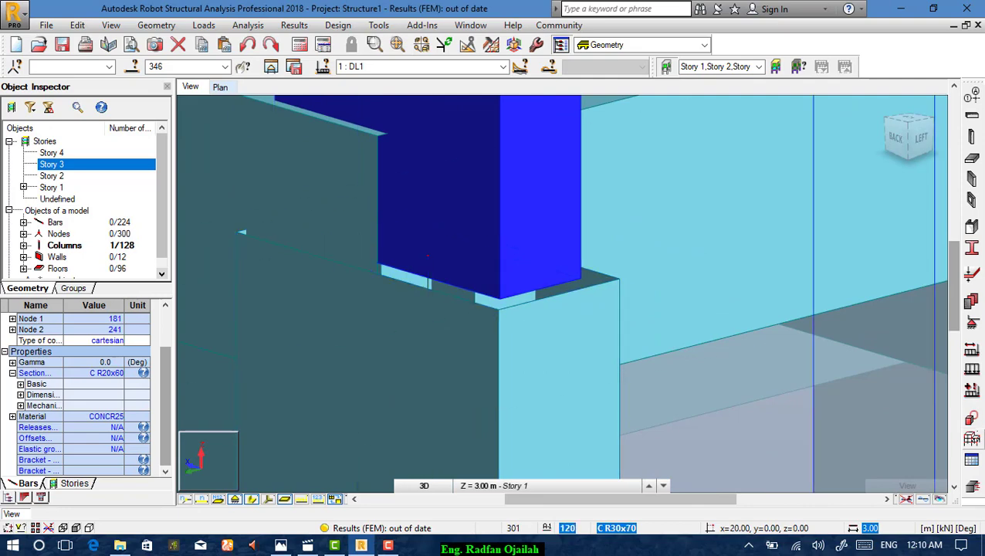
- Define a global offset labelled 2 with UX -5.0 cm and UY 5 cm at both the beginning and the end
left_click(972, 438)
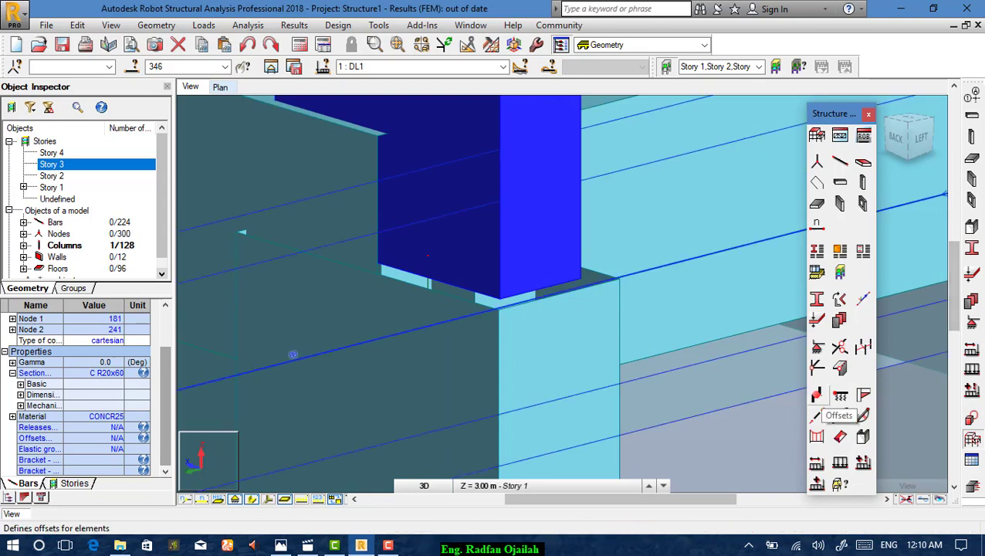
left_click(817, 415)
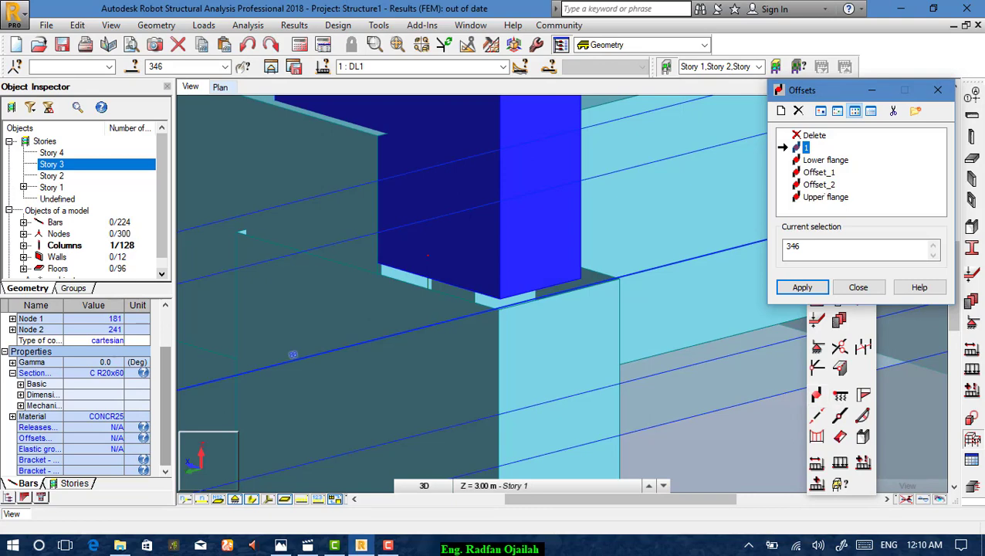
left_click(780, 111)
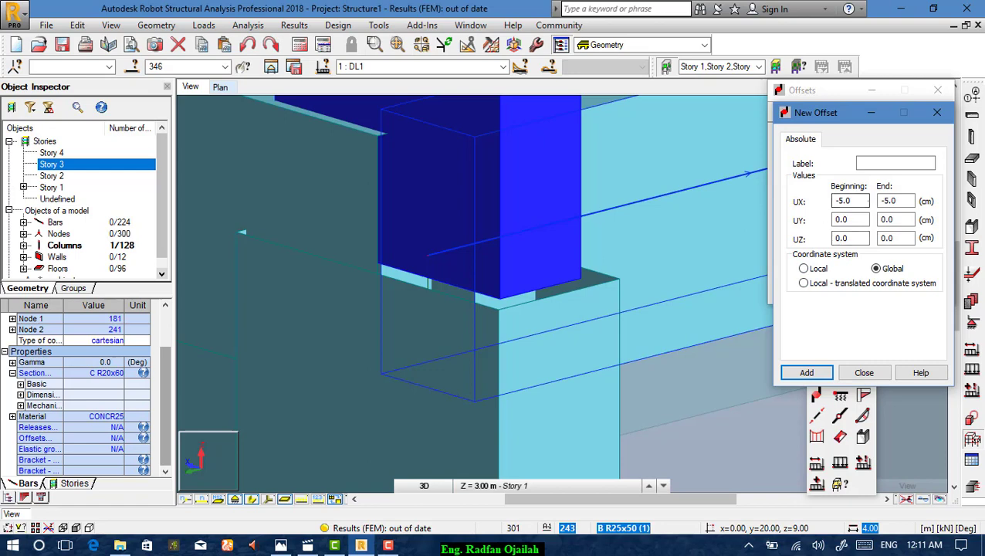
double_click(840, 200)
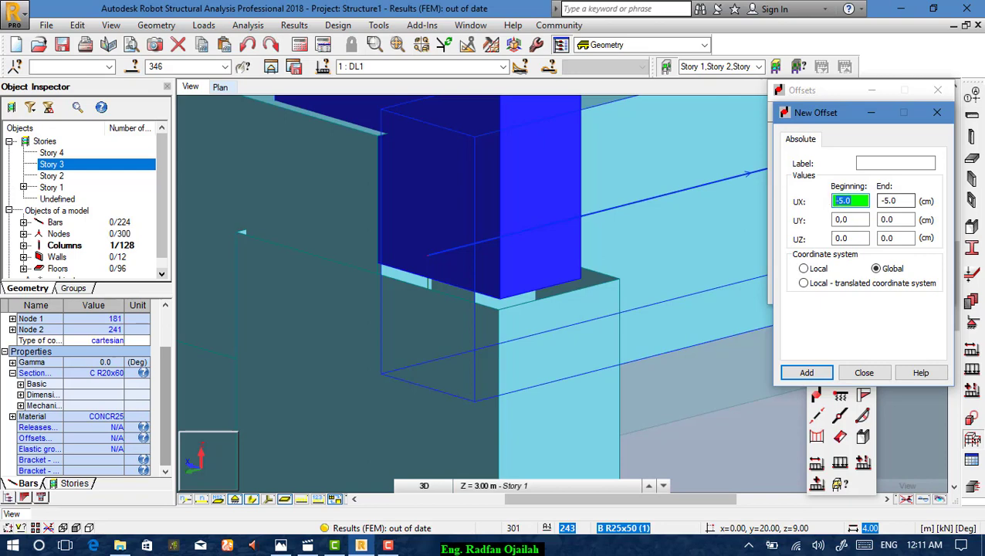
double_click(841, 220)
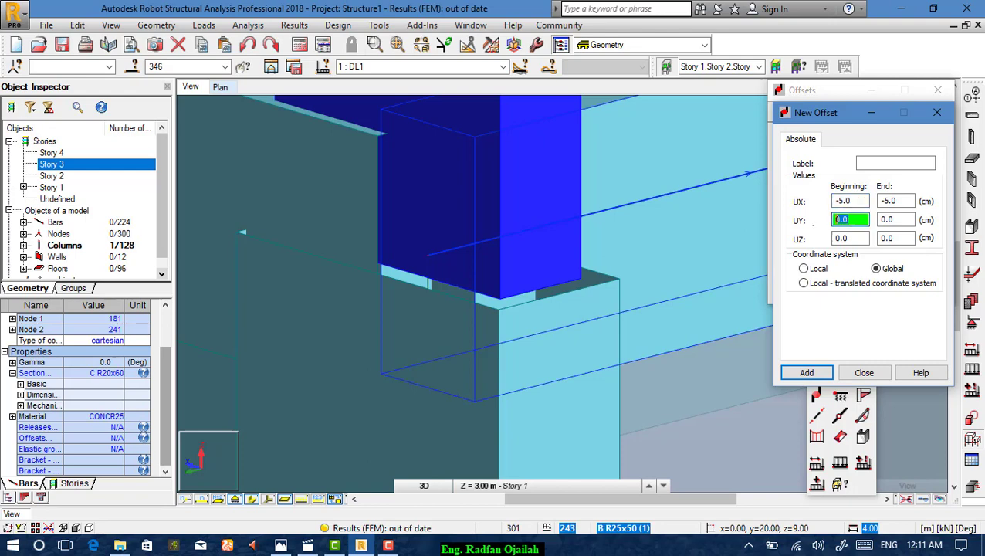
type("5")
key("Tab")
type("5")
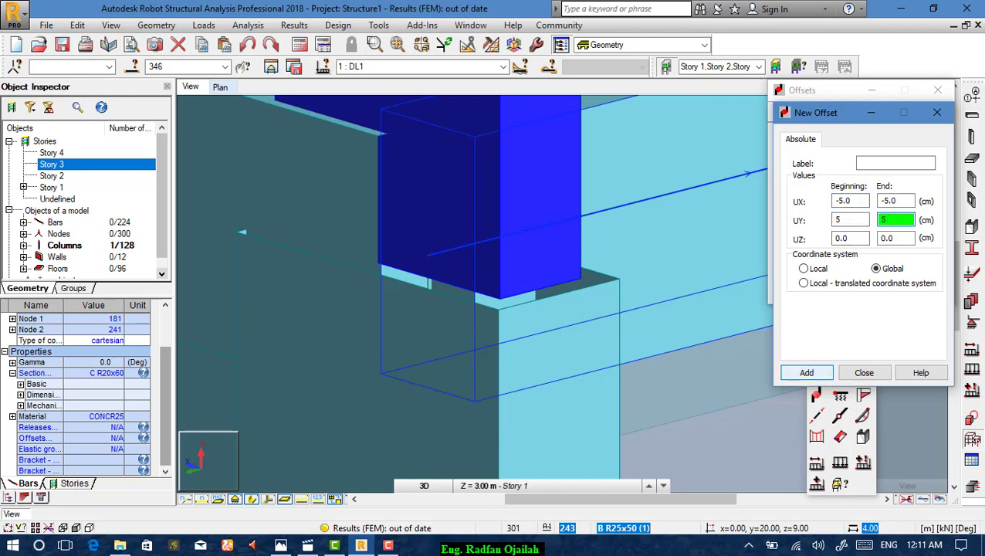
left_click(895, 163)
type("2")
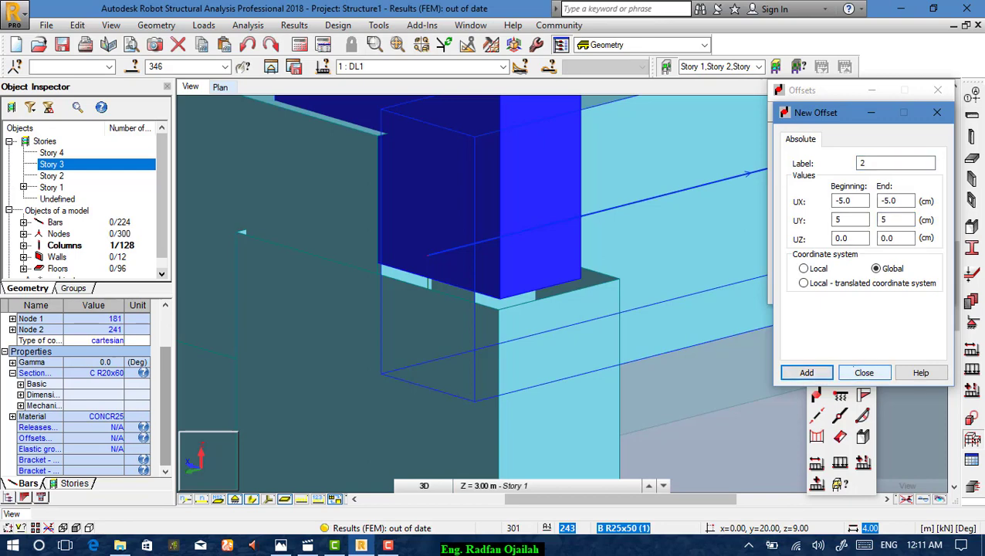
left_click(864, 372)
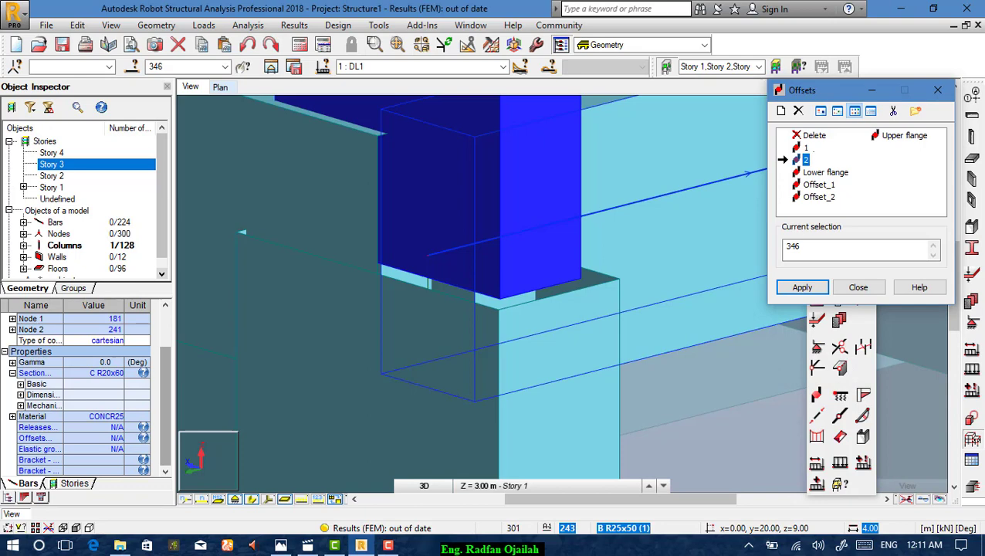
- Apply offset 2 to the selected corner column and close the offset definition
left_click(802, 287)
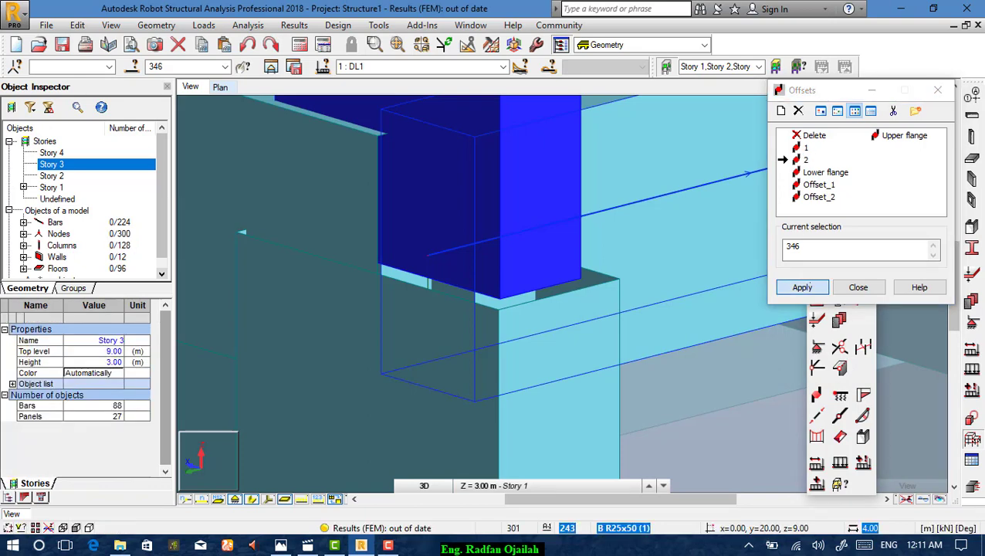
left_click(859, 288)
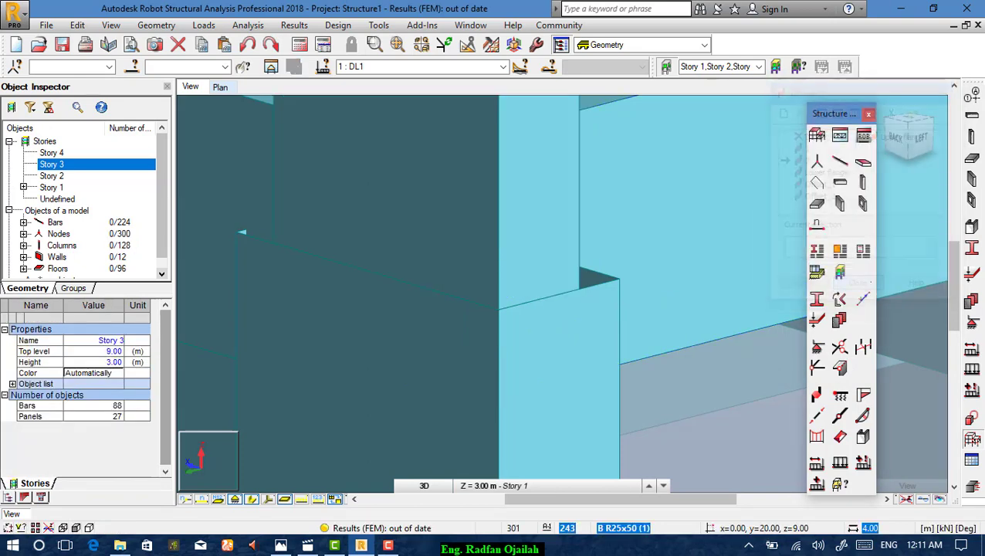
left_click(869, 113)
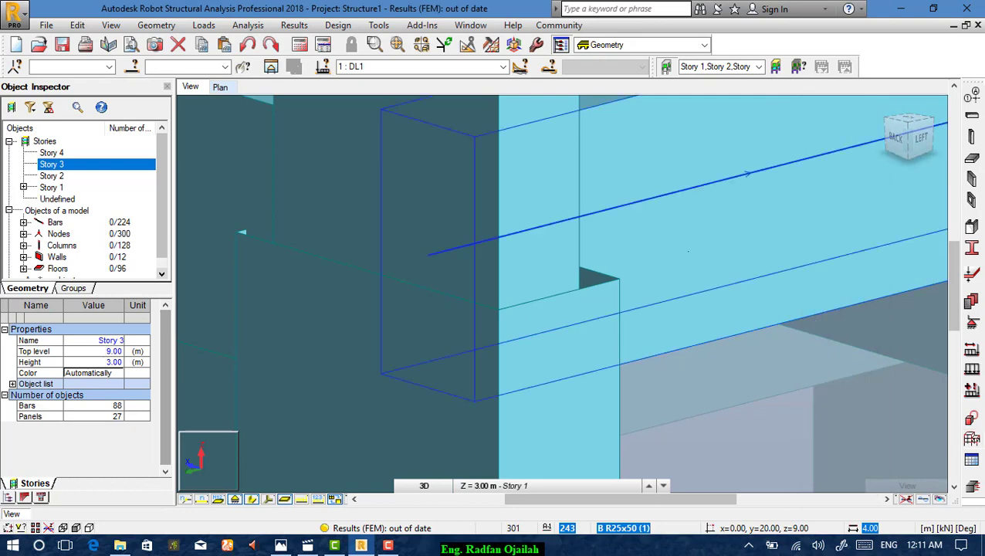
- Select the Story 4 edge beam along axis F that ends at the corner column on axis 1
right_click(585, 228)
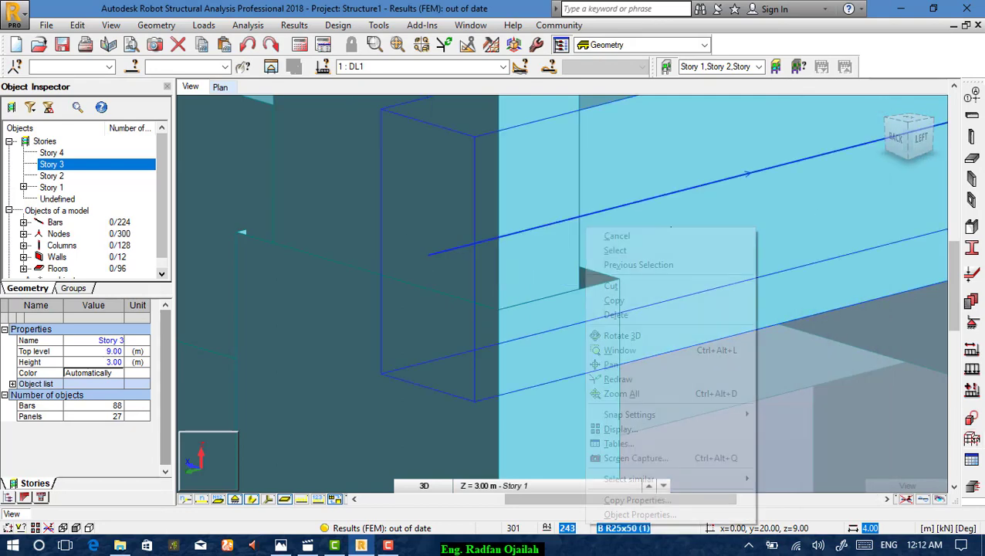
left_click(623, 335)
left_click_drag(622, 335, 556, 289)
left_click_drag(805, 190, 547, 287)
scroll(547, 287, "down", 8)
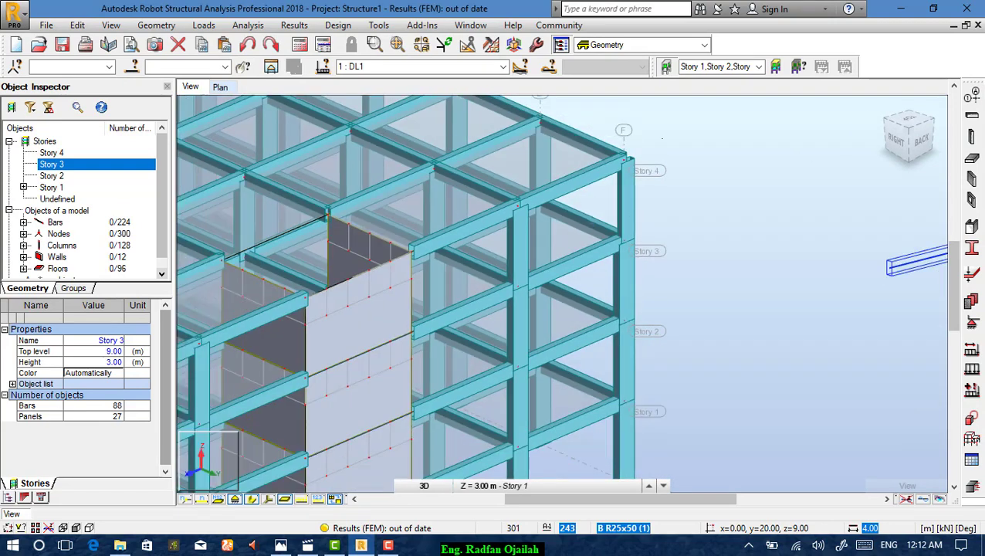
scroll(662, 139, "up", 3)
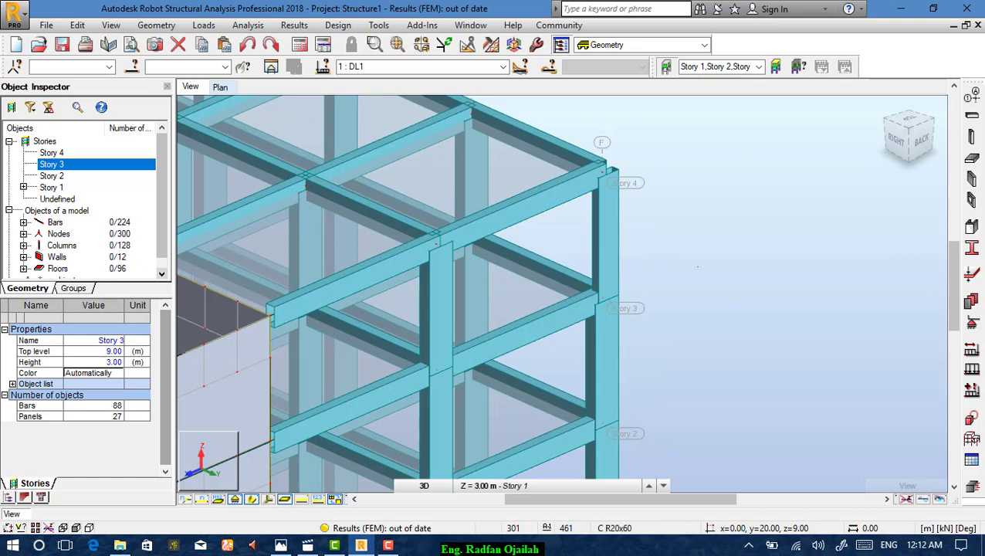
scroll(603, 224, "up", 5)
left_click(596, 222)
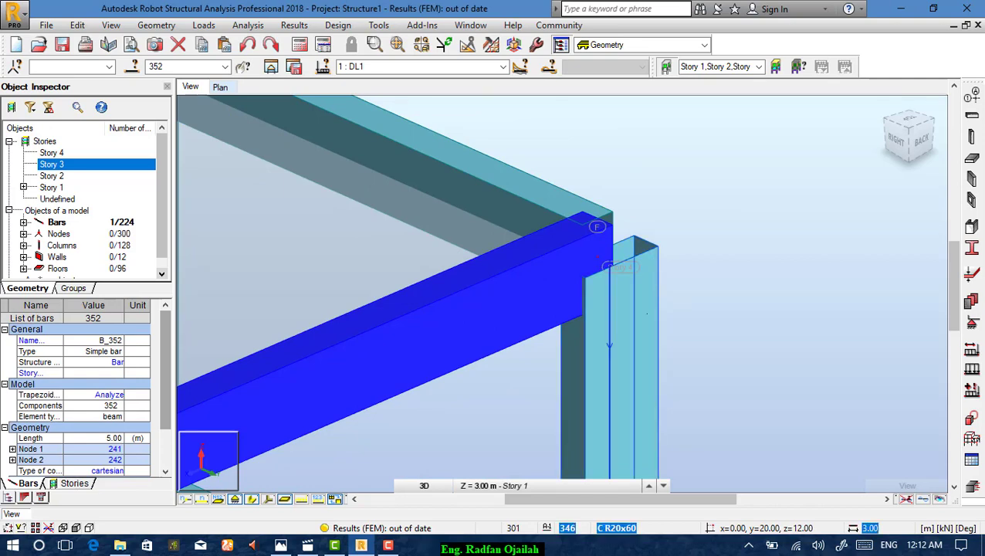
- Open a new blank offset definition for the selected edge beam
left_click(973, 438)
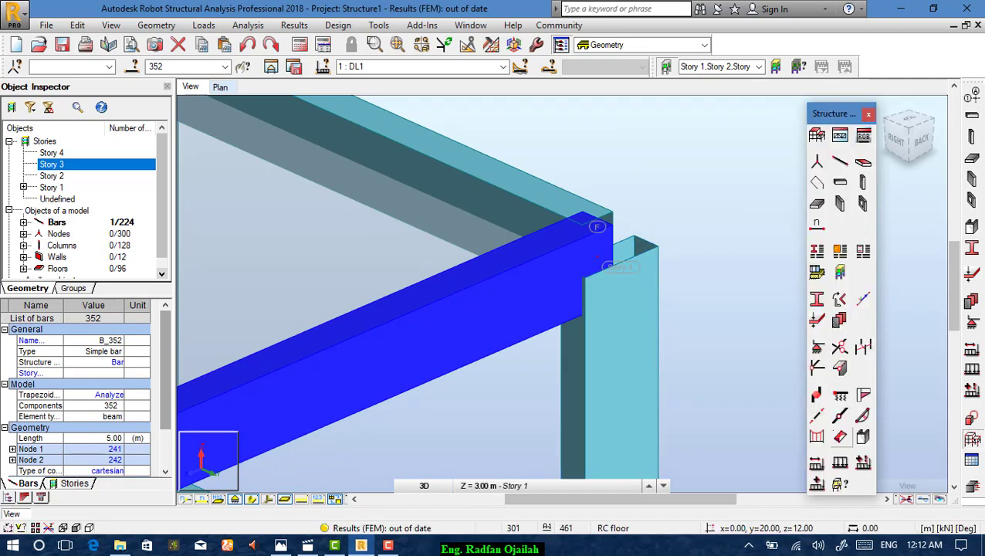
left_click(817, 395)
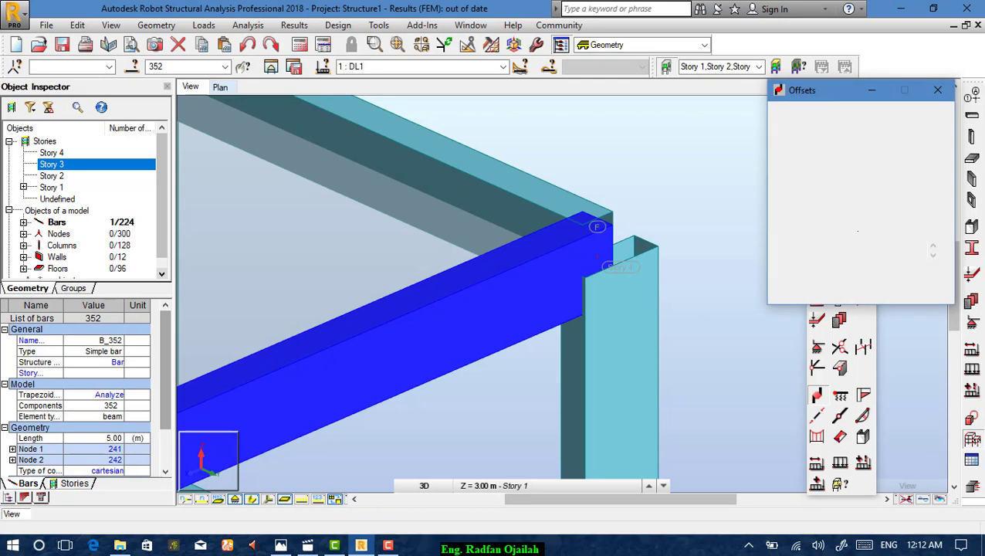
left_click(782, 112)
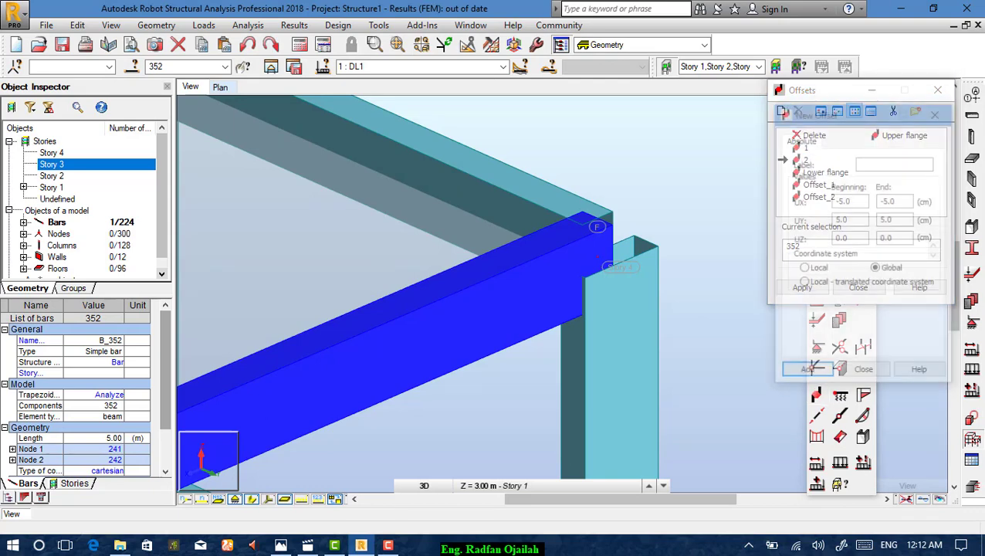
left_click(806, 372)
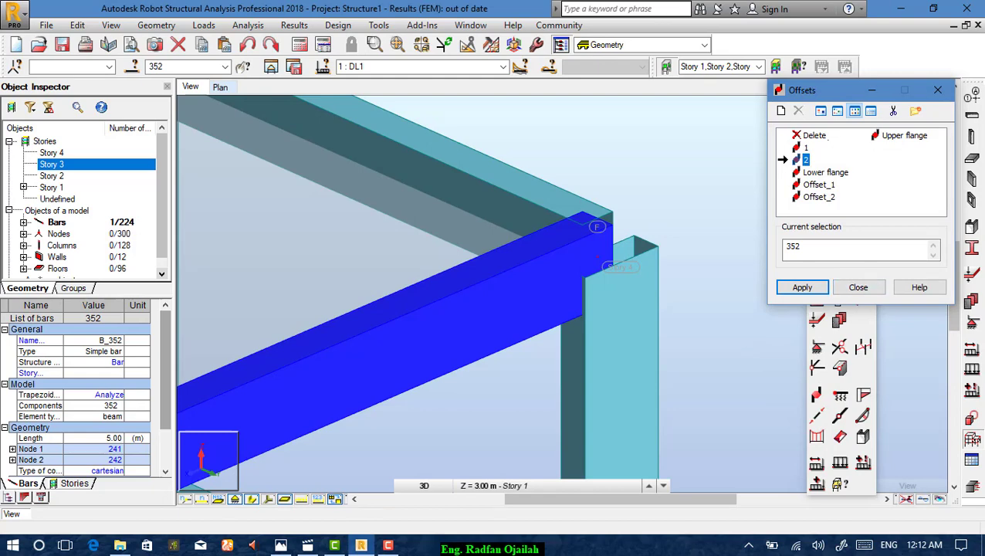
left_click(814, 135)
left_click(781, 110)
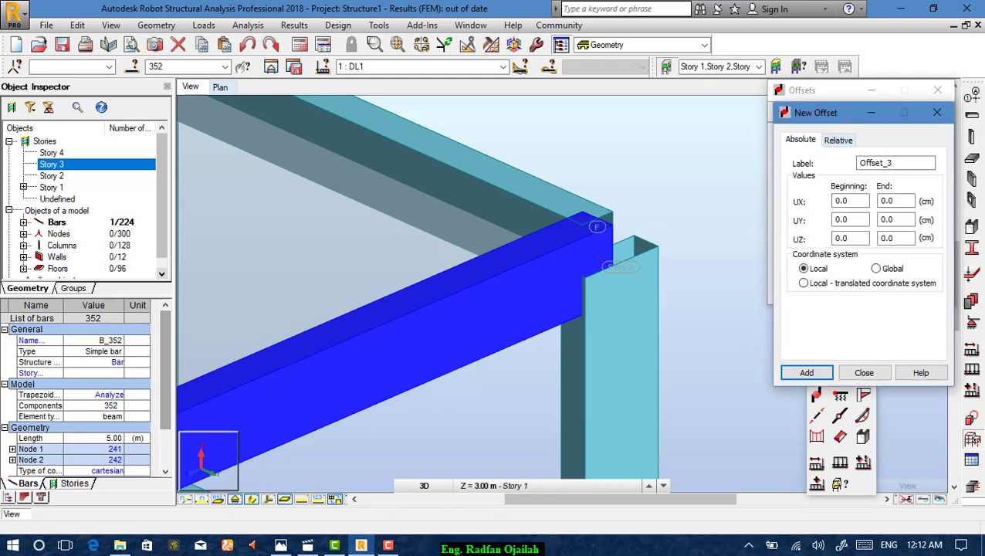
- Define the relative offset Offset_3 with the member length set to increase length at the beginning and in the axis at the end
key("ctrl+Tab")
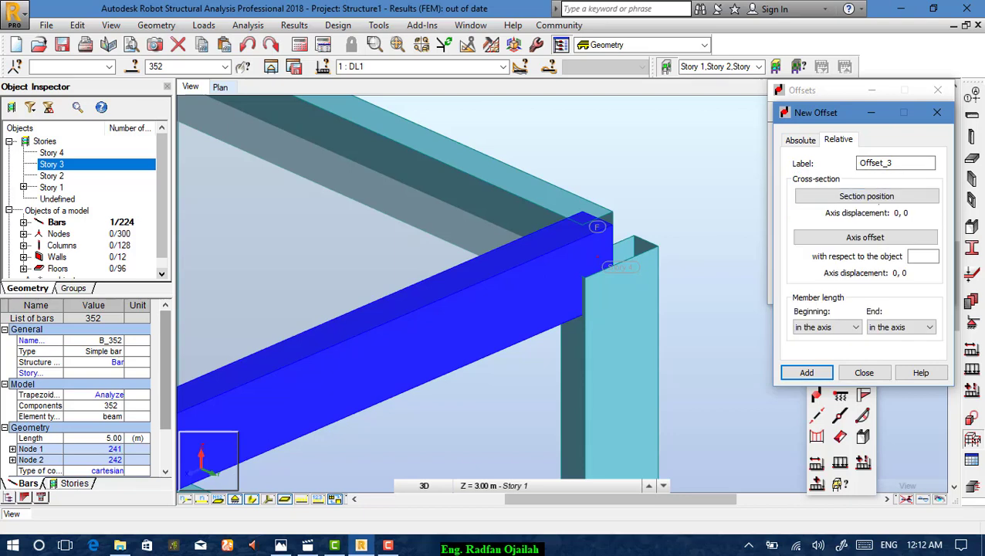
left_click(865, 237)
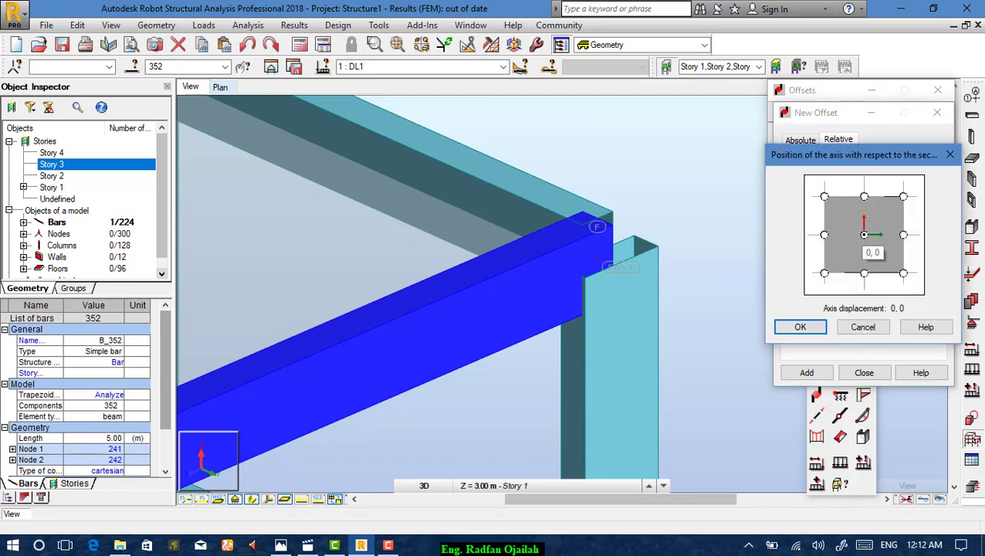
left_click(863, 327)
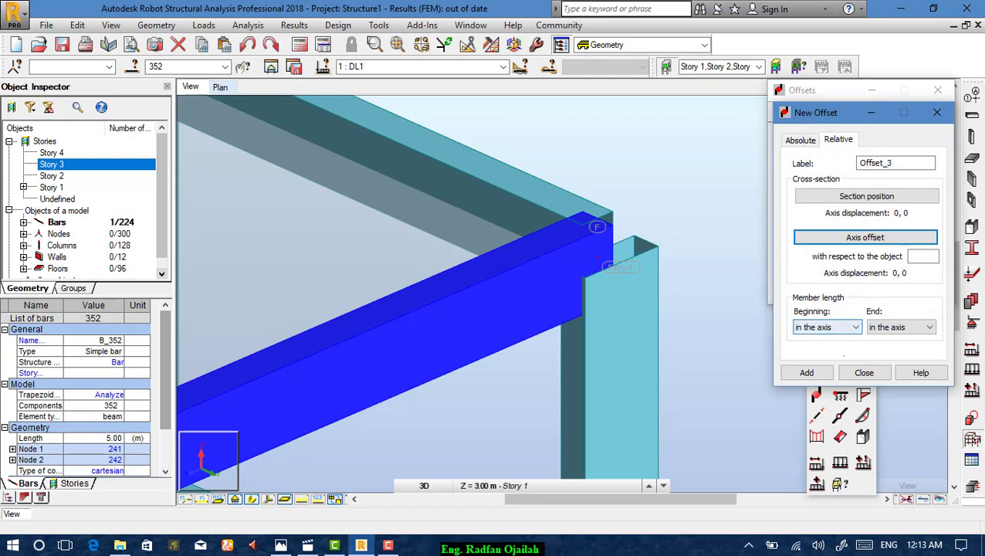
left_click(838, 328)
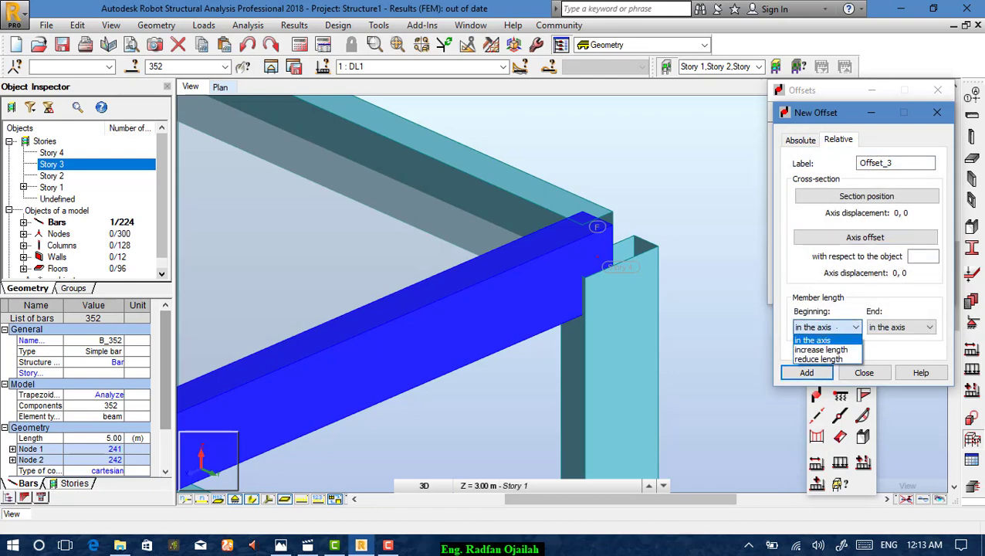
left_click(819, 349)
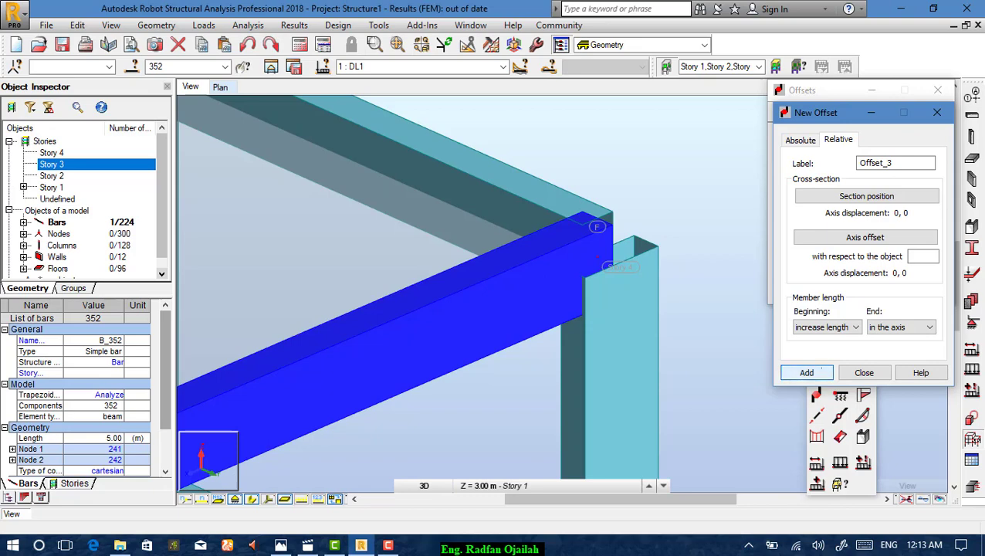
left_click(823, 368)
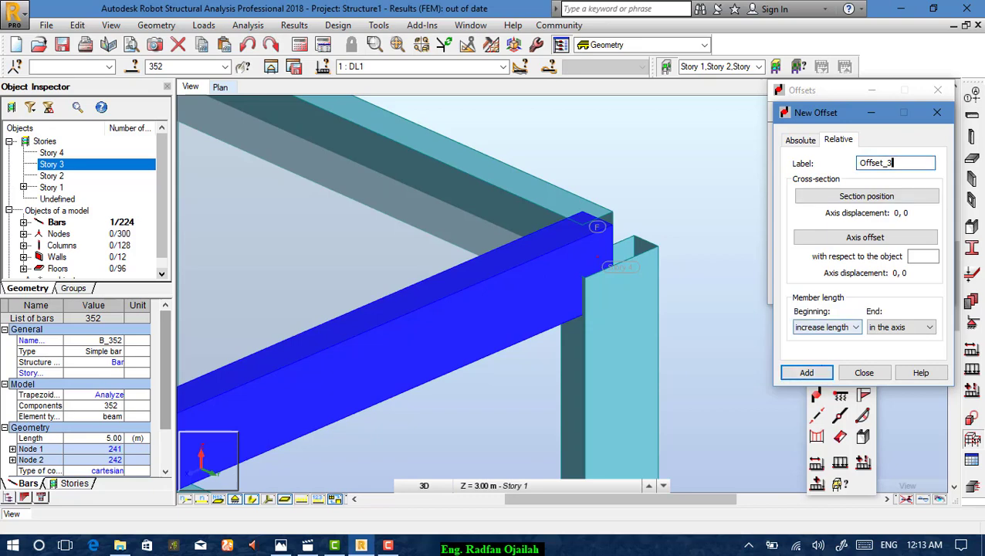
left_click(933, 283)
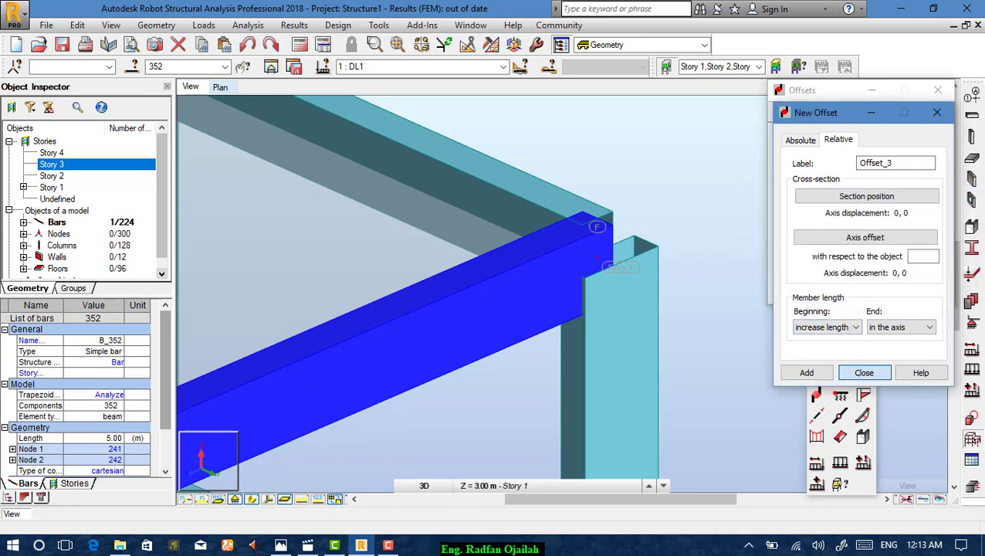
left_click(864, 372)
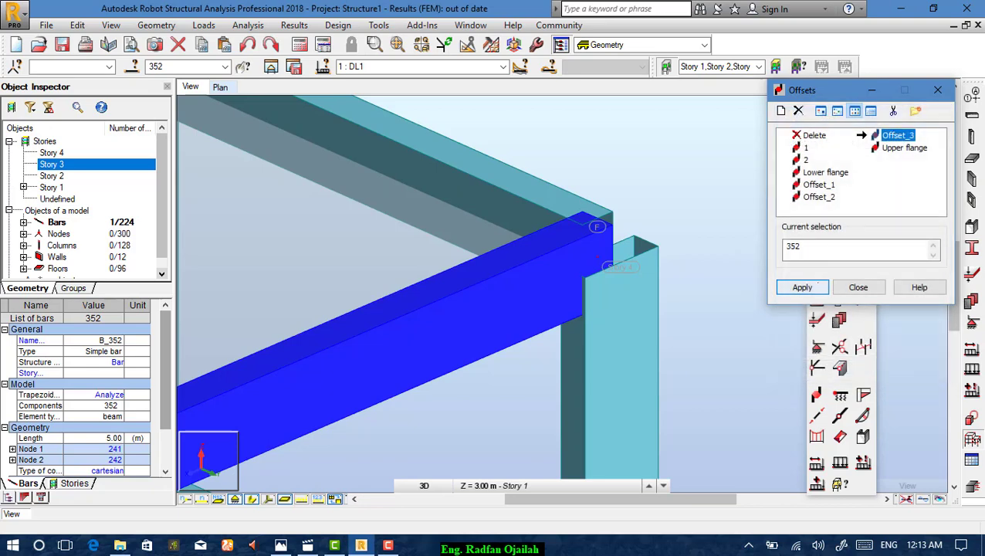
- Apply Offset_3 to the selected edge beam and close the offset and structure definition tools
left_click(803, 287)
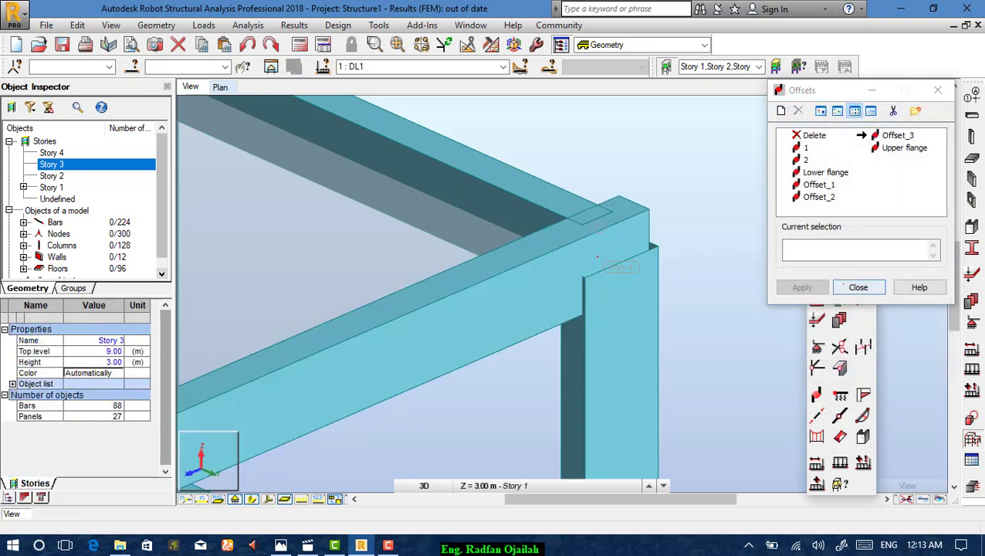
left_click(855, 287)
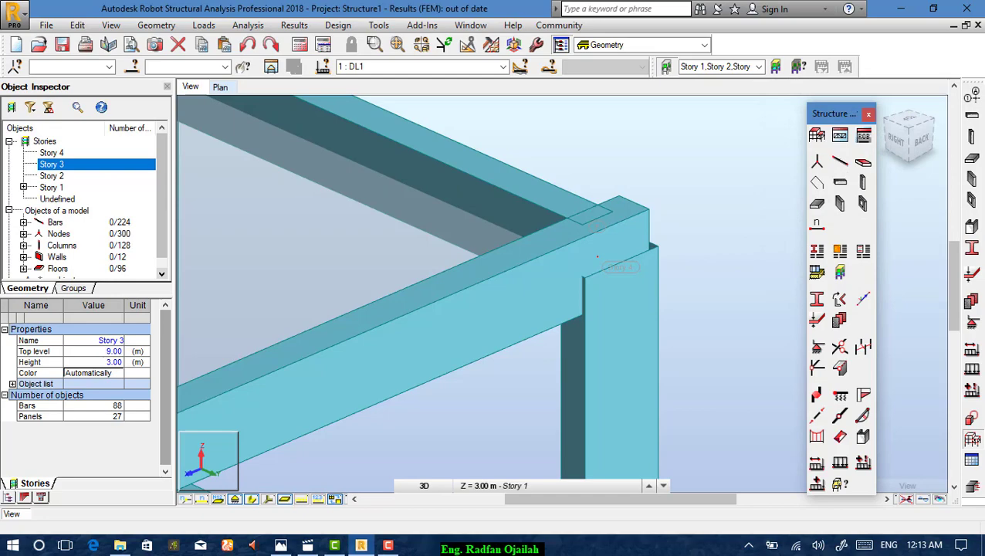
left_click(869, 113)
scroll(773, 229, "down", 3)
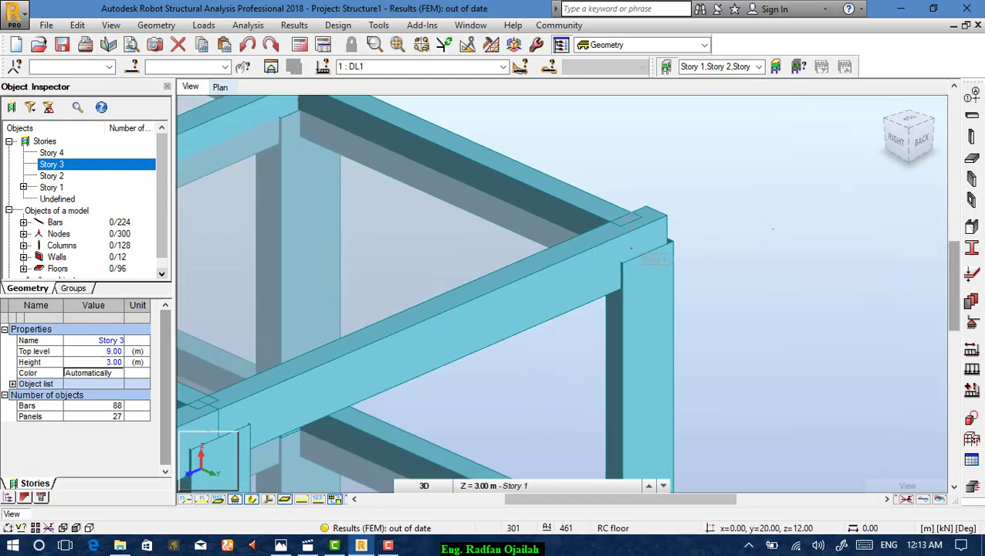
right_click(686, 229)
left_click(749, 287)
left_click_drag(748, 287, 719, 217)
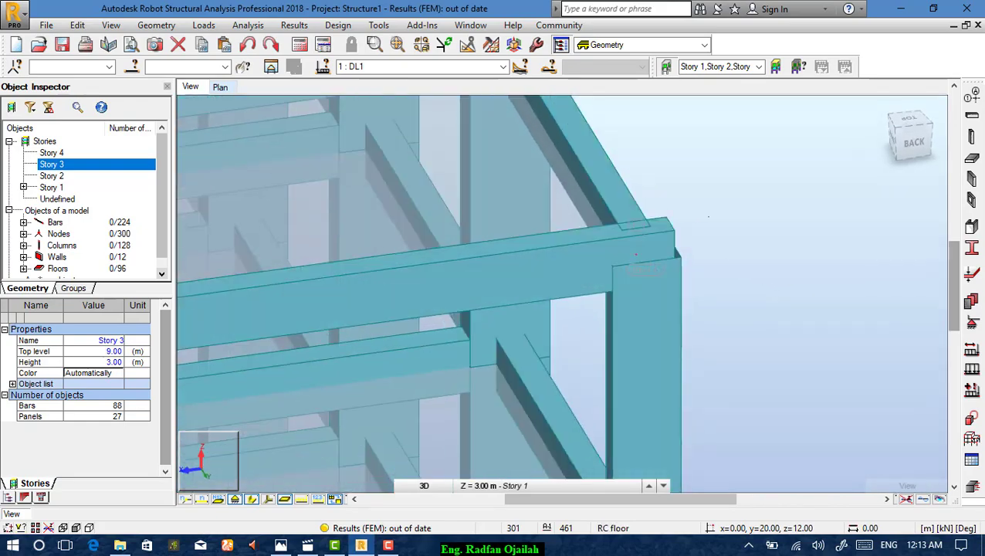
mouse_move(636, 254)
left_mouse_down()
mouse_move(661, 264)
mouse_move(784, 188)
mouse_move(784, 219)
left_mouse_up()
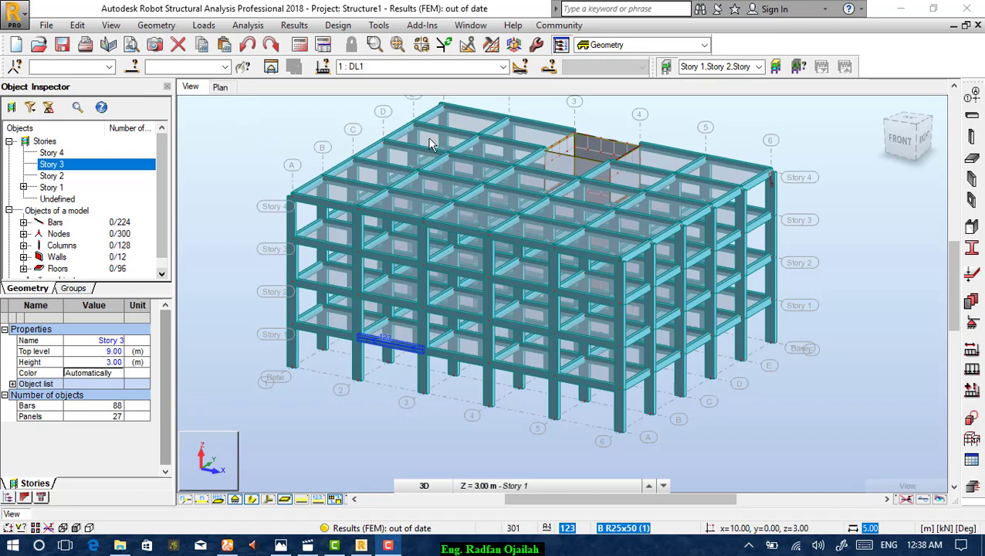
- Select the Story 4 edge beam along axis F that runs from axis 5 to the wall core at axis 4
left_click(926, 152)
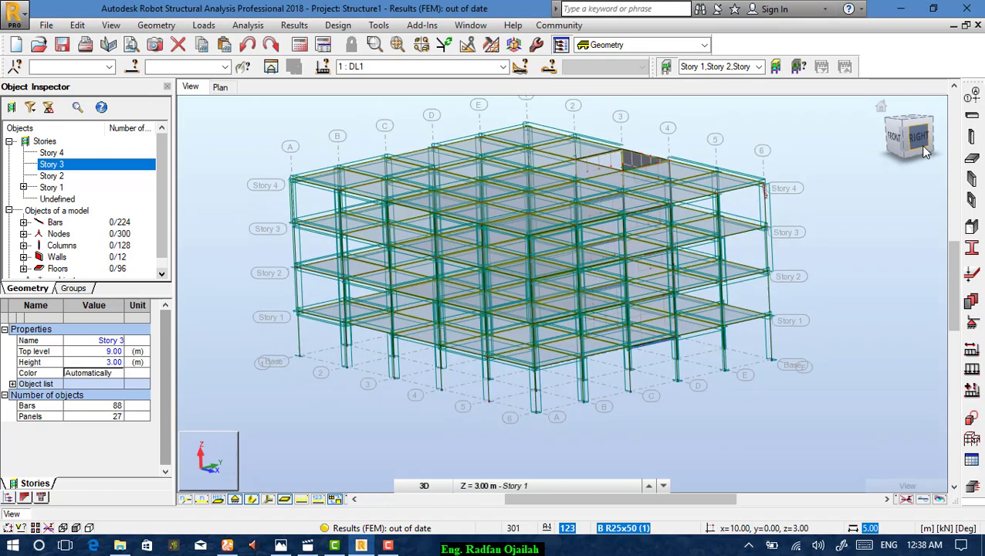
left_click(936, 139)
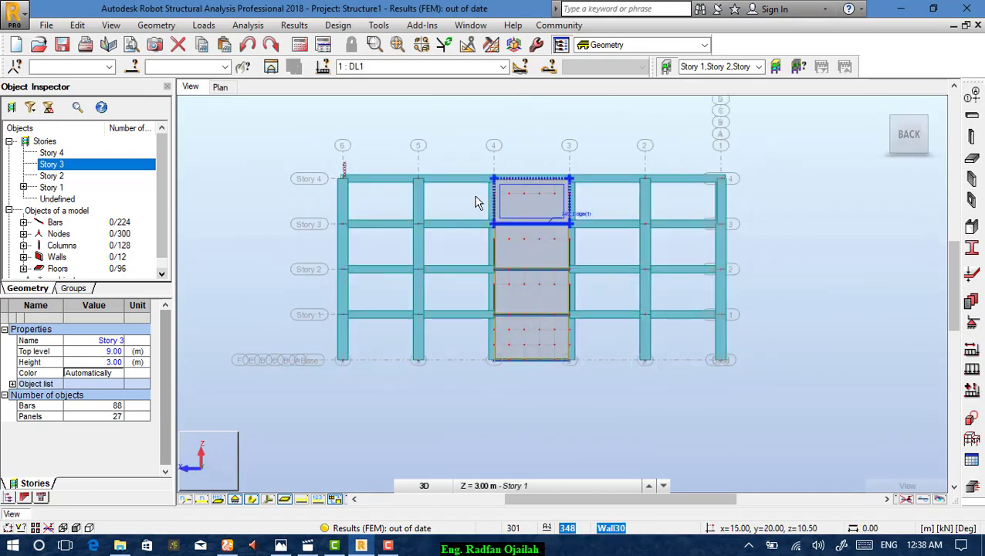
right_click(667, 242)
left_click(700, 297)
scroll(463, 151, "up", 4)
left_click_drag(641, 205, 488, 275)
scroll(397, 121, "down", 4)
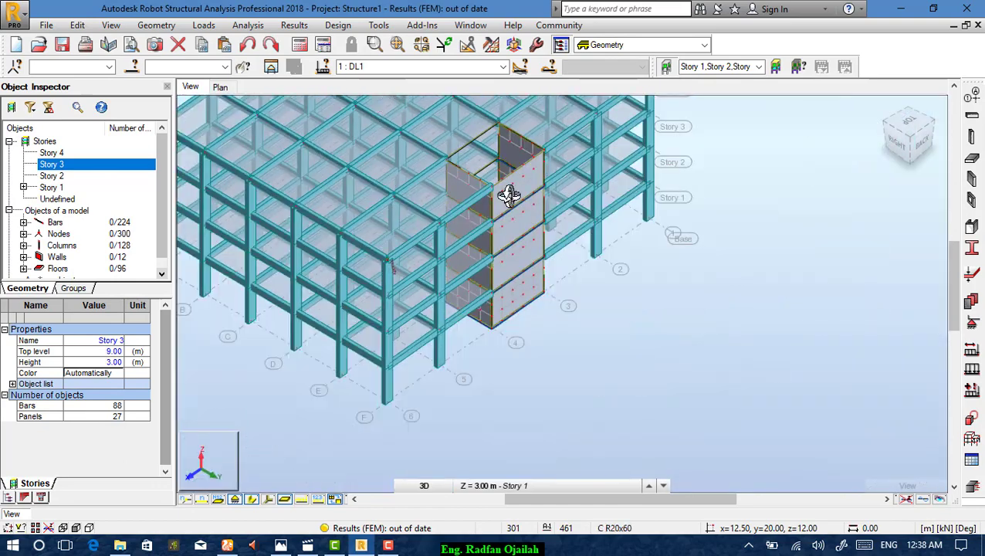
scroll(429, 119, "up", 5)
scroll(431, 271, "down", 1)
scroll(439, 120, "up", 3)
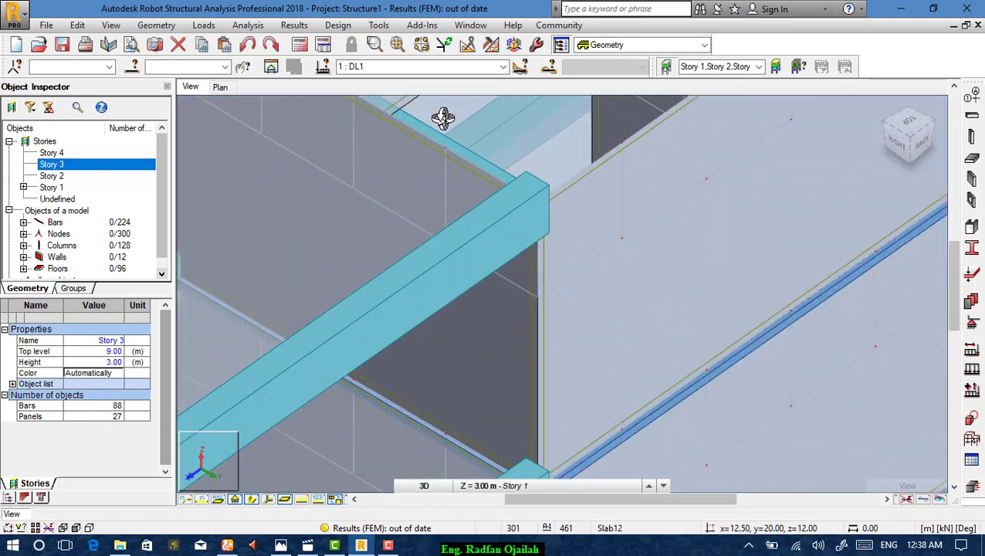
scroll(442, 117, "down", 1)
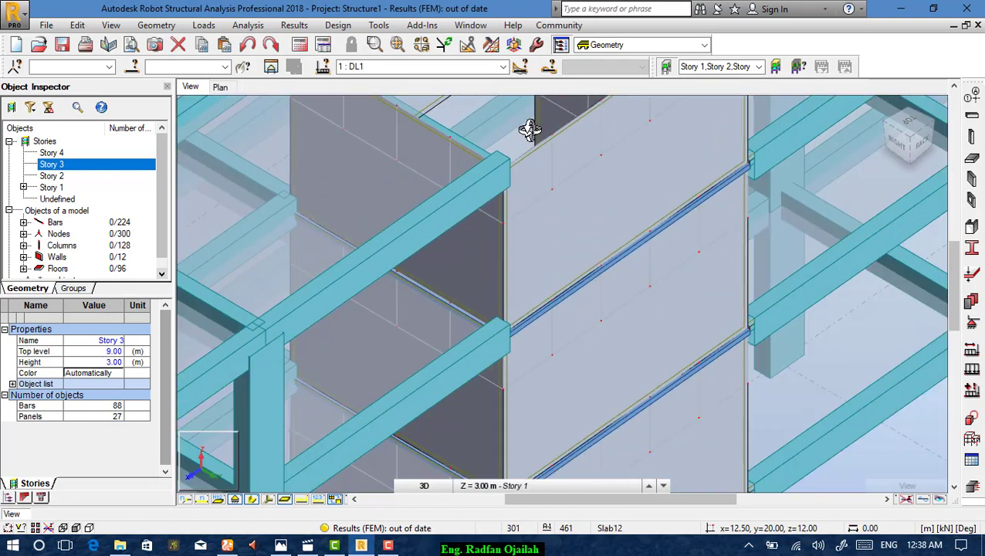
left_click(473, 205)
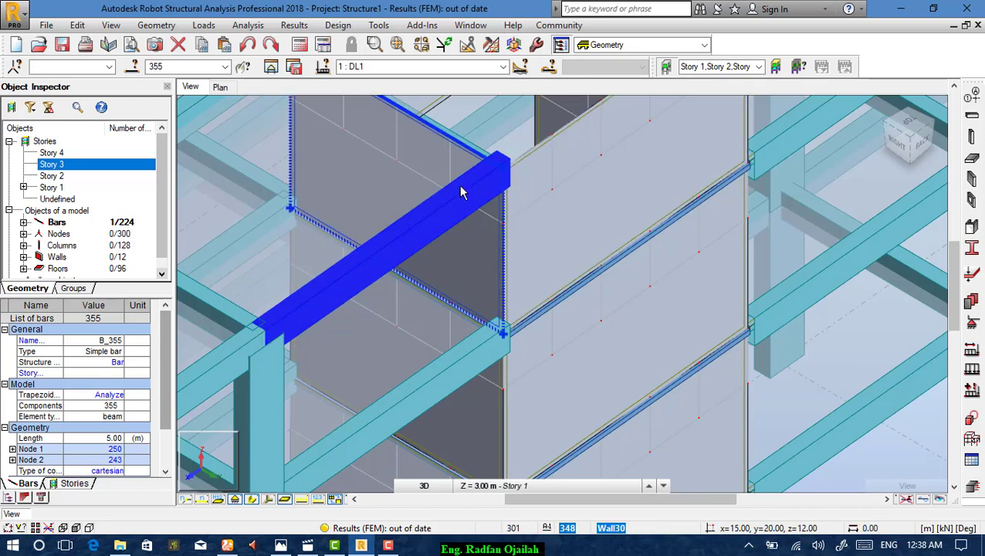
- Examine the bar release types and the new release definition options for the selected beam without applying a release
left_click(161, 25)
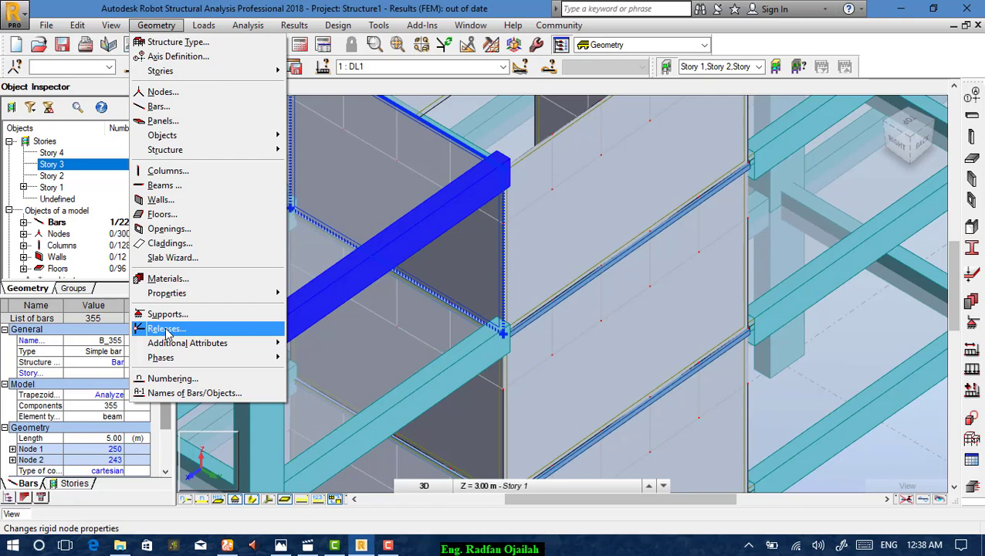
left_click(973, 438)
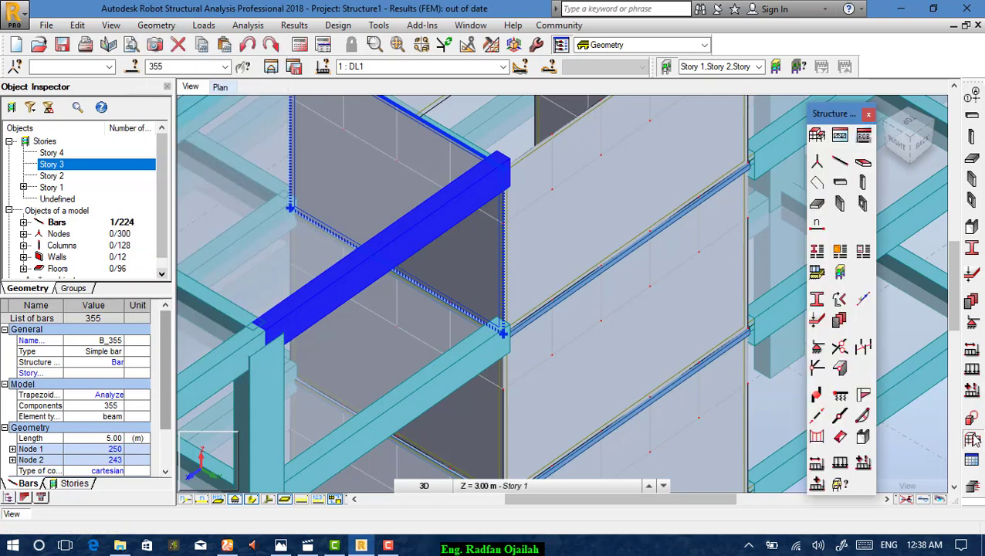
left_click(818, 368)
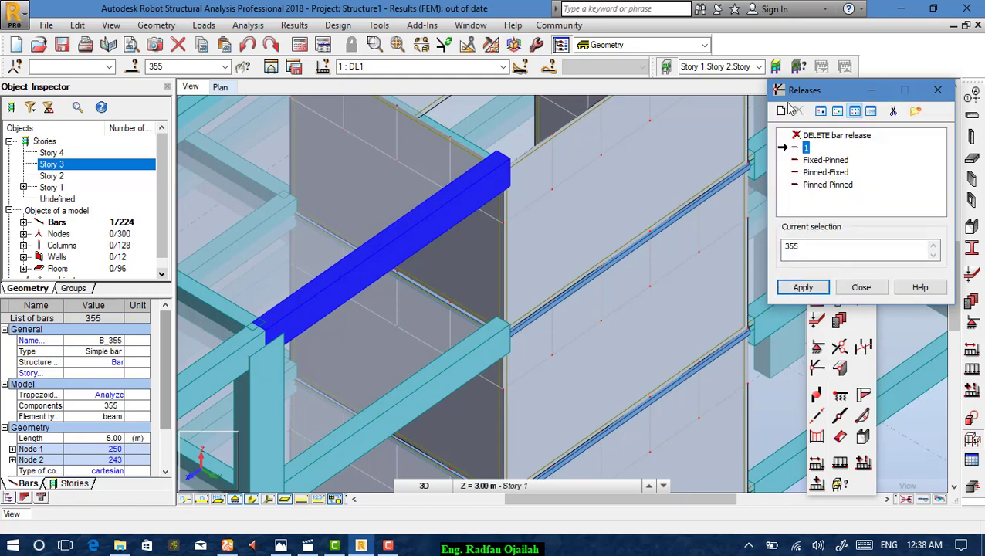
left_click(818, 136)
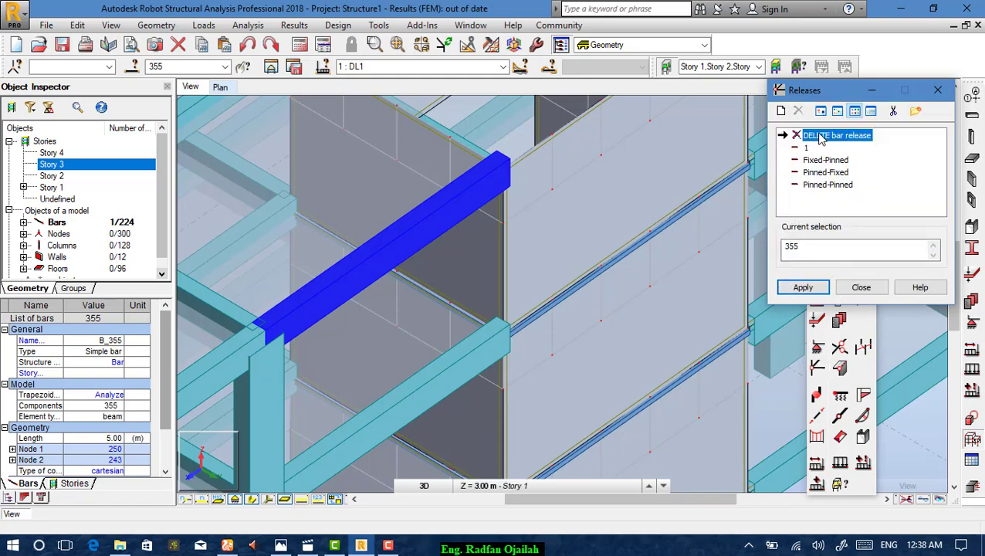
left_click(782, 112)
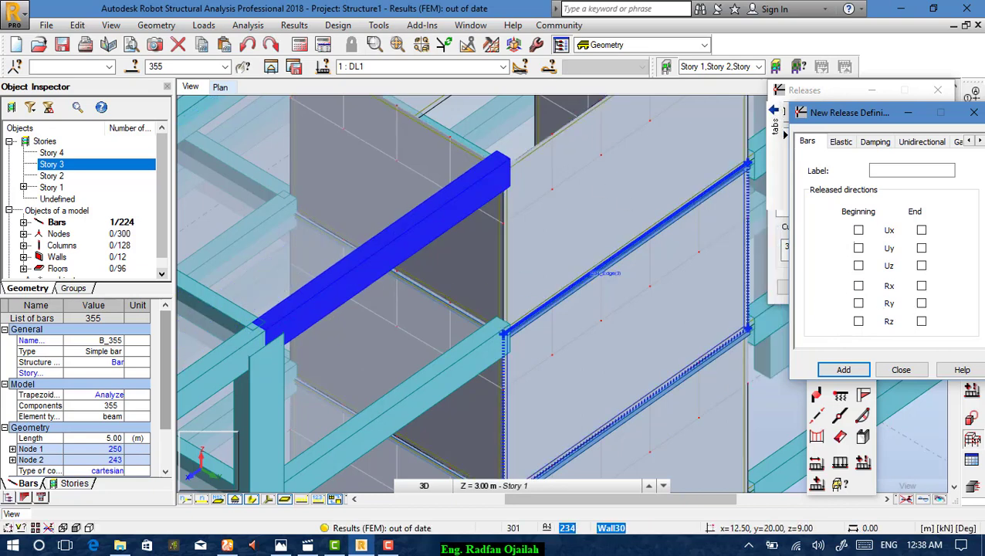
key("Escape")
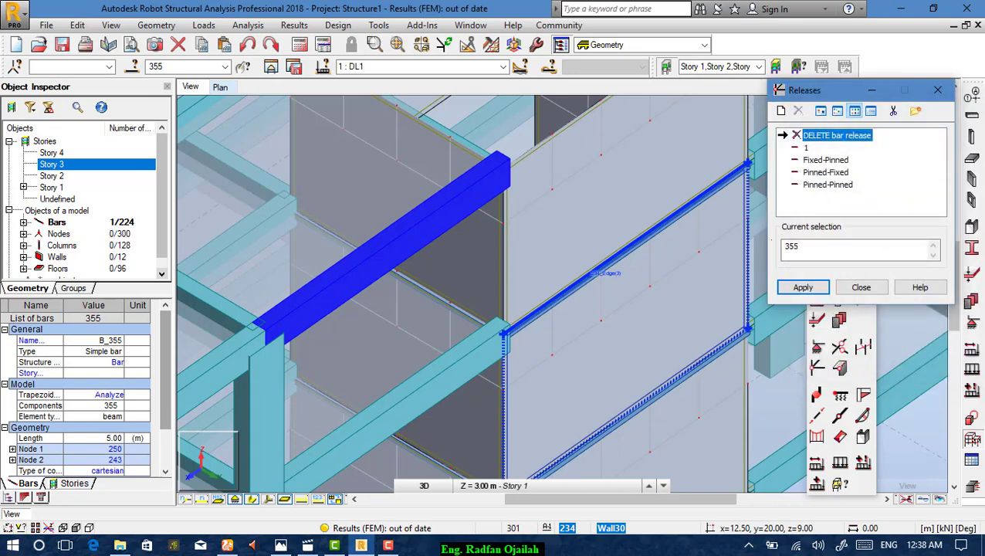
left_click(779, 365)
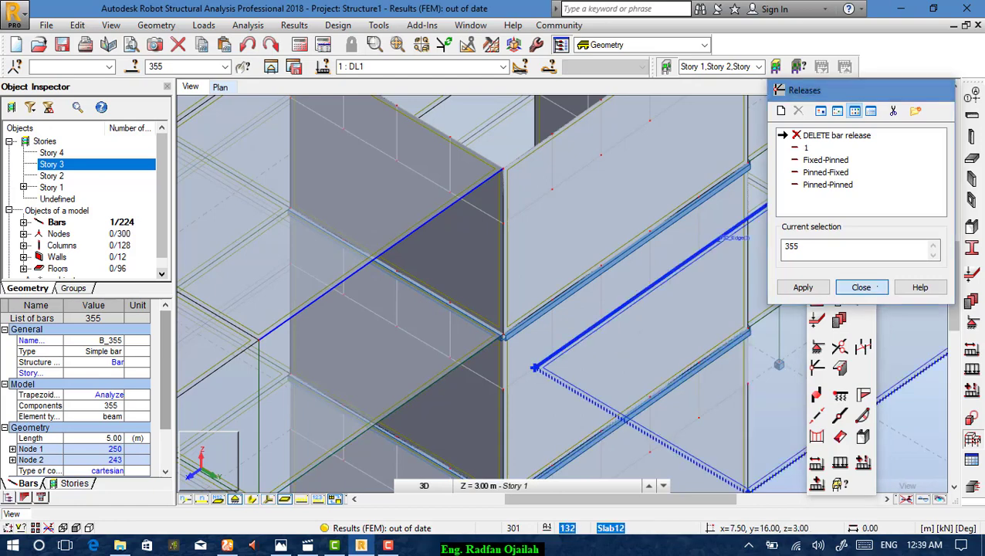
- Define bar release 2 with Ry released at the beginning and apply it to the Story 4 edge beam between axis 5 and the wall core
key("Return")
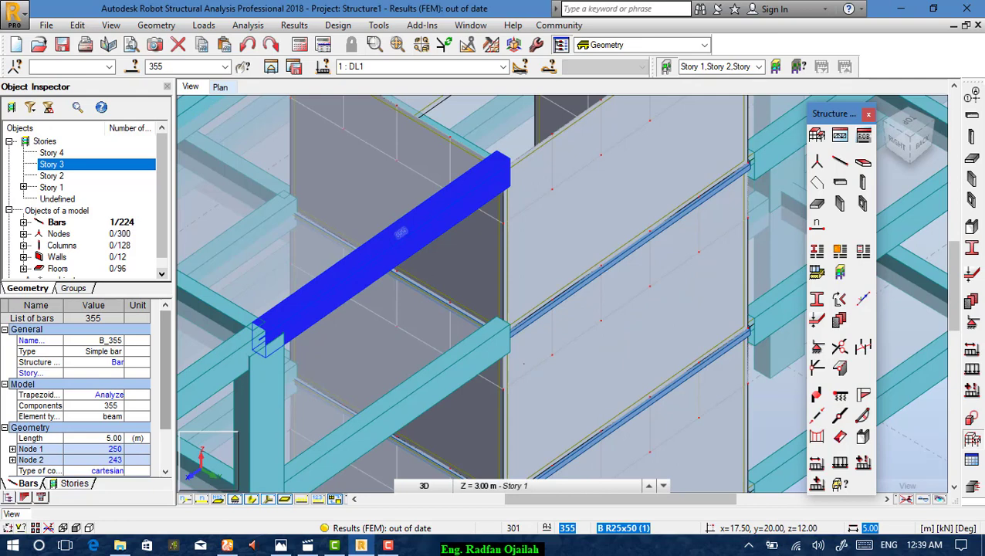
key("Escape")
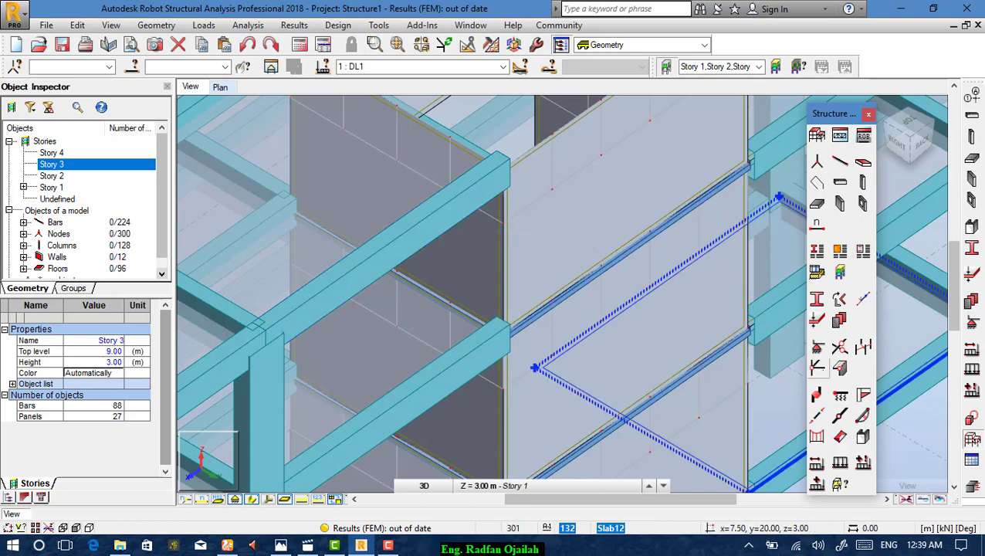
left_click(817, 367)
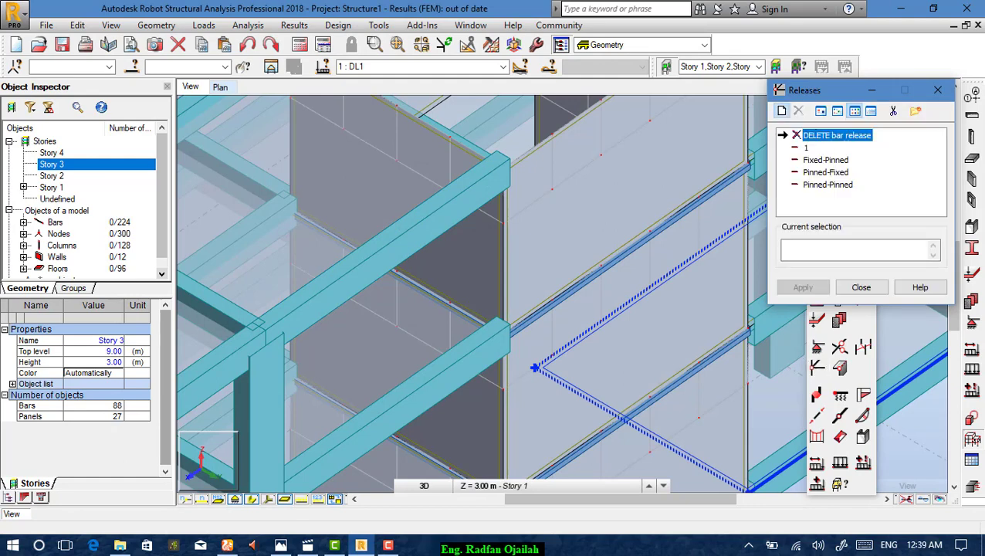
left_click(782, 110)
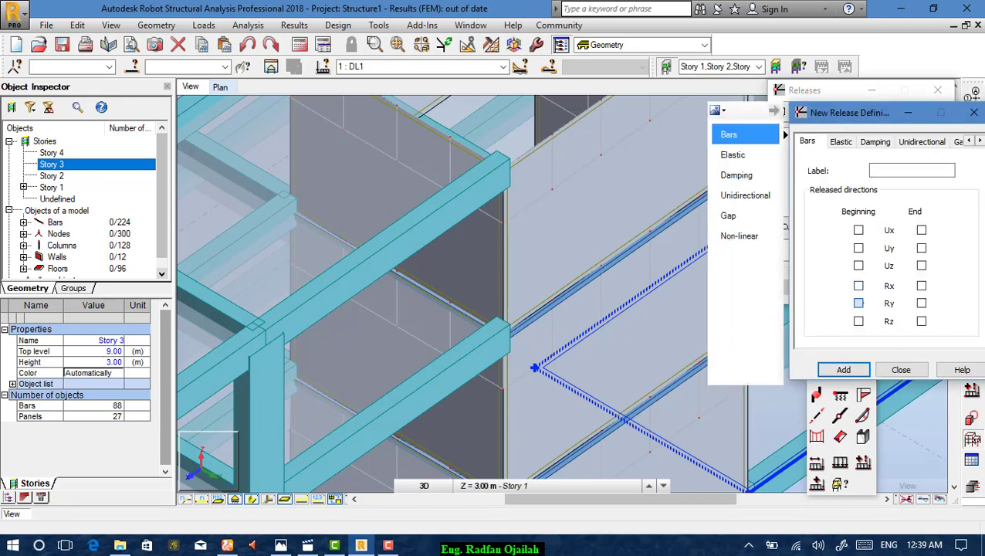
left_click(897, 170)
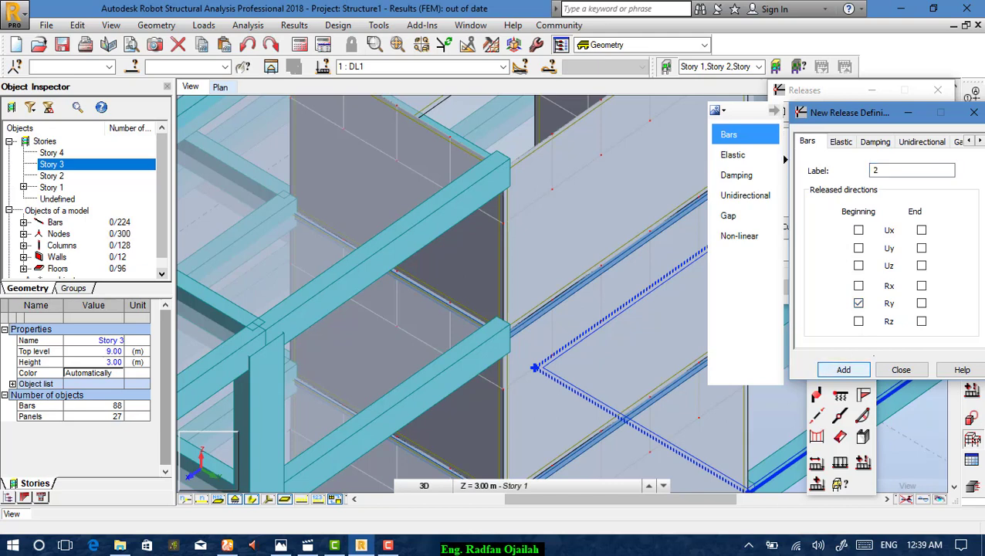
left_click(845, 370)
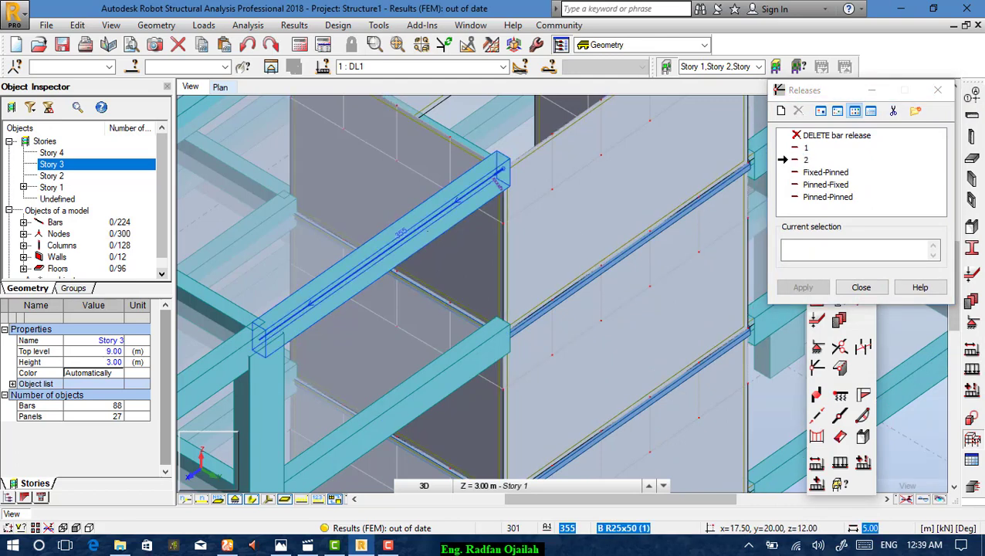
left_click(861, 286)
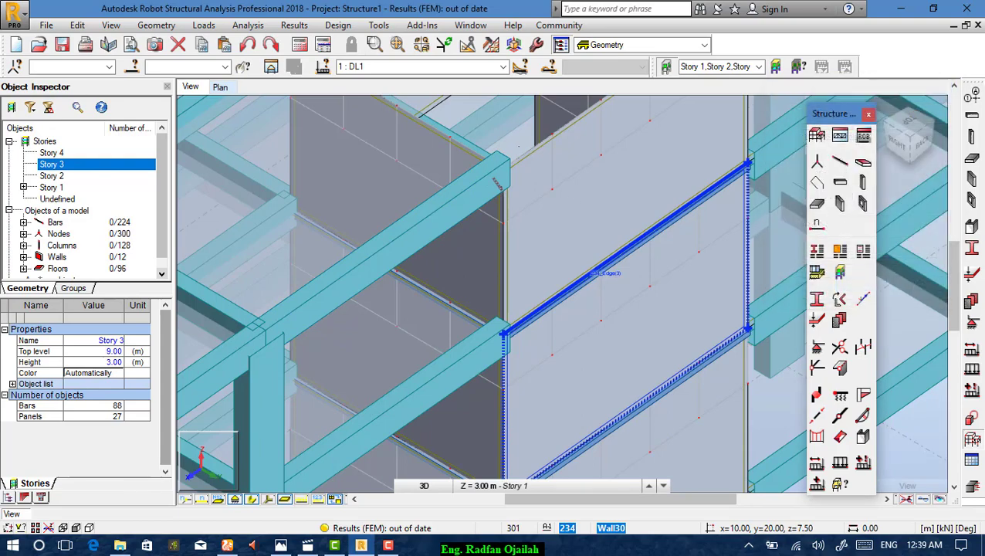
- Hide the section shapes and examine the release symbol at the edge beam's end on the wall core
scroll(464, 146, "up", 2)
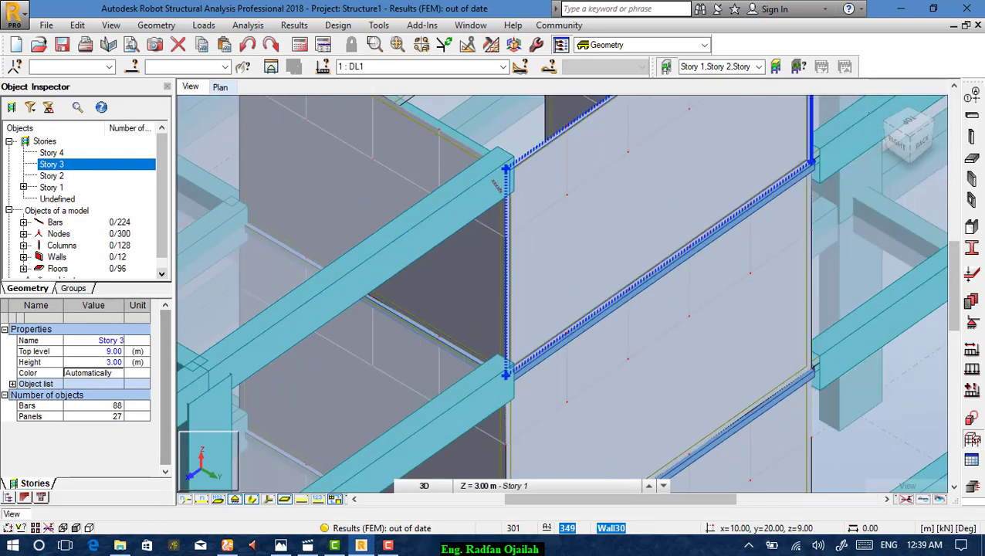
scroll(498, 181, "up", 3)
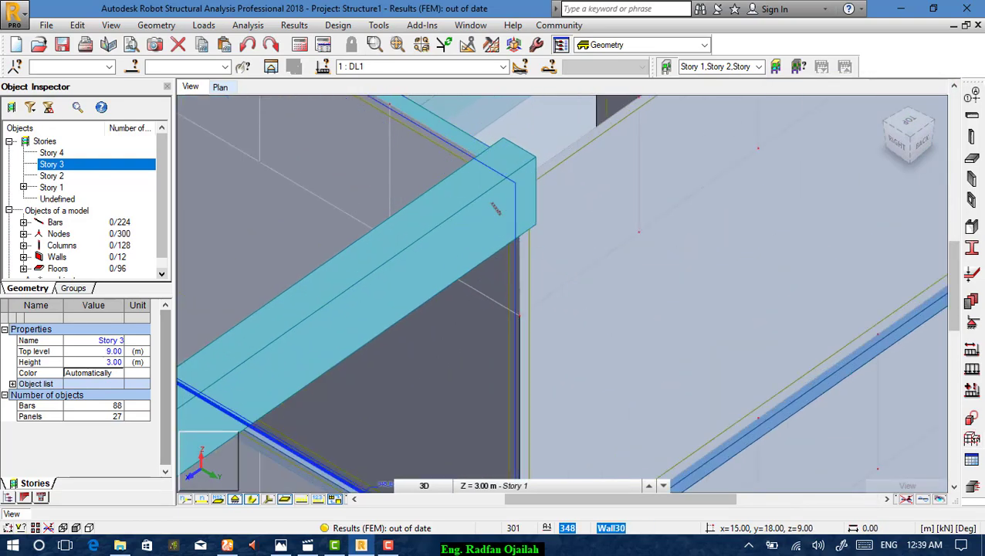
left_click(268, 499)
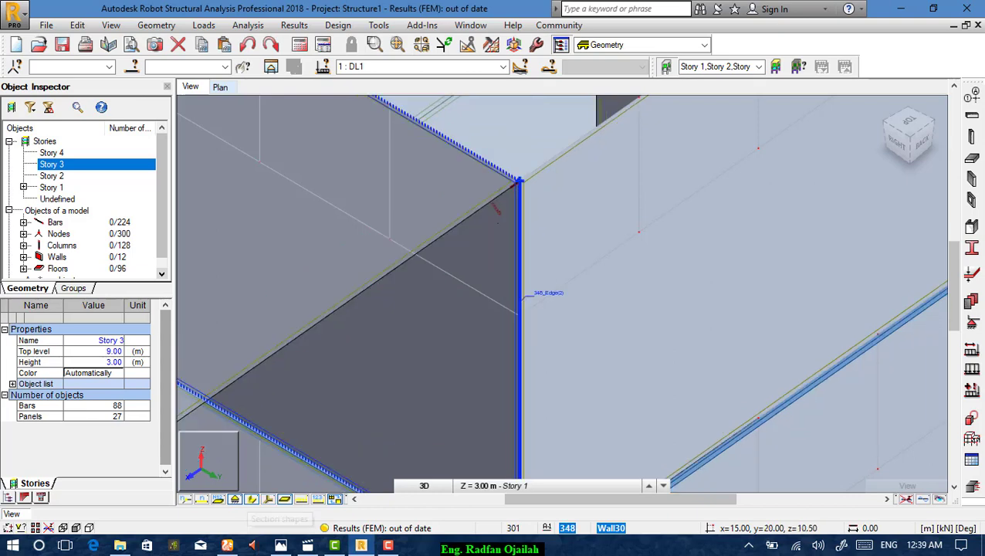
scroll(514, 187, "up", 3)
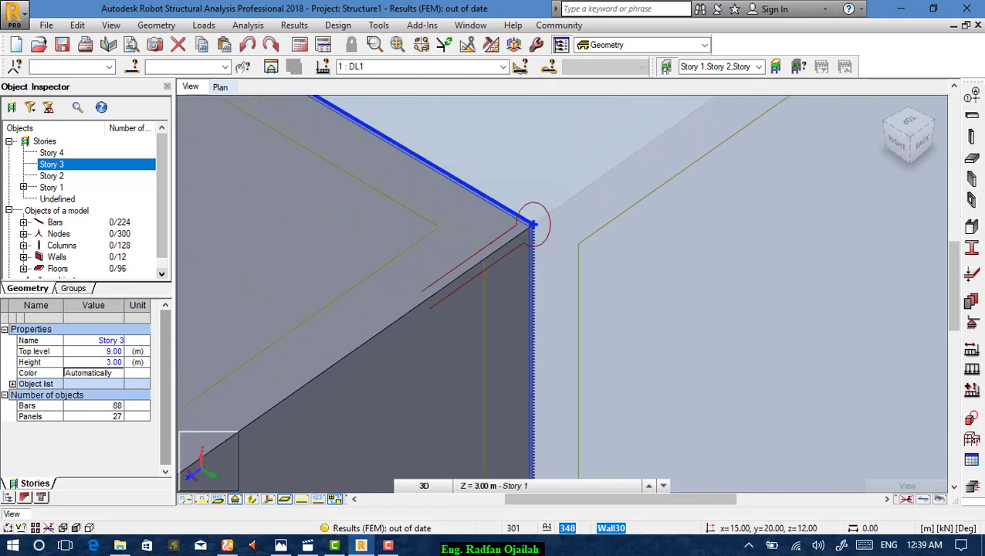
scroll(577, 204, "down", 5)
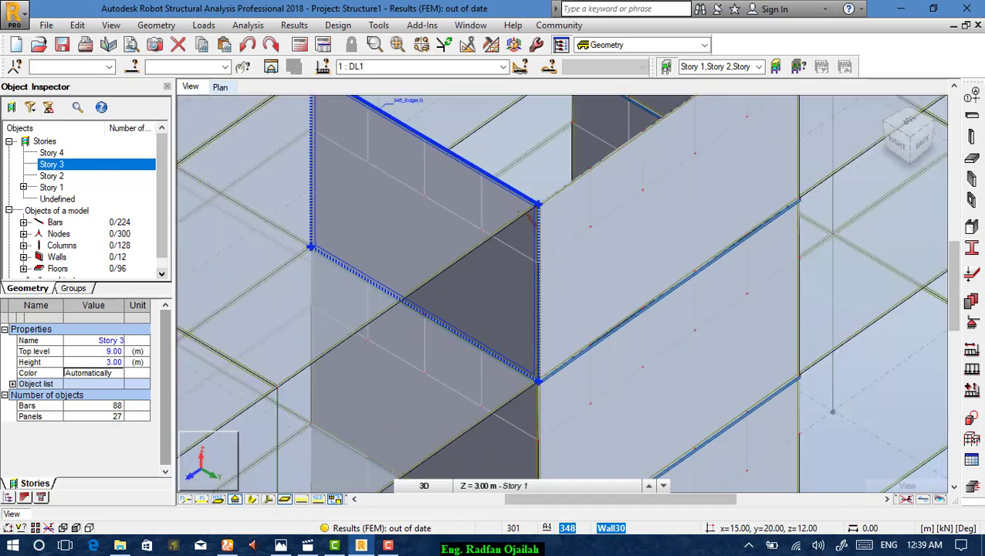
scroll(572, 231, "down", 4)
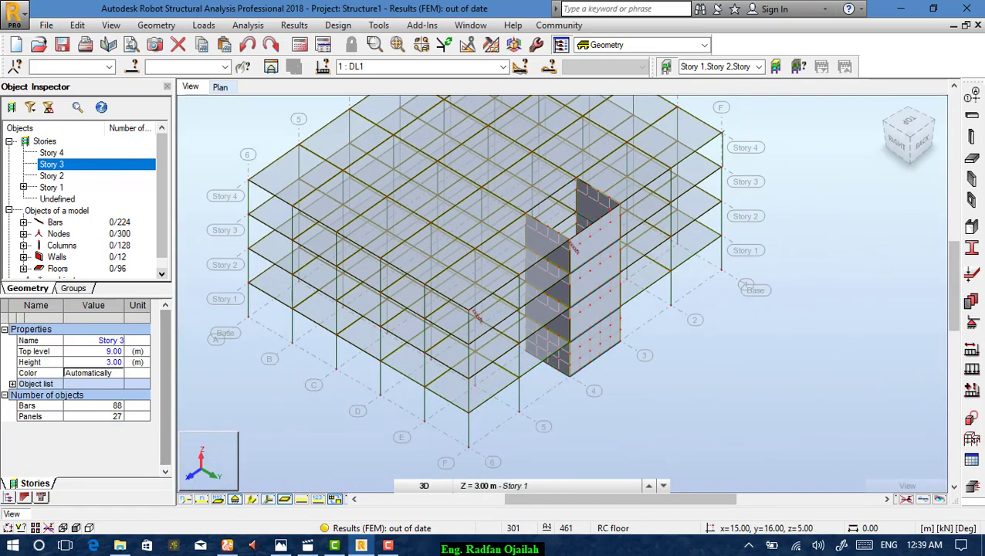
- Show the section shapes again and view the whole frame
left_click(268, 499)
scroll(580, 232, "down", 2)
scroll(586, 247, "up", 3)
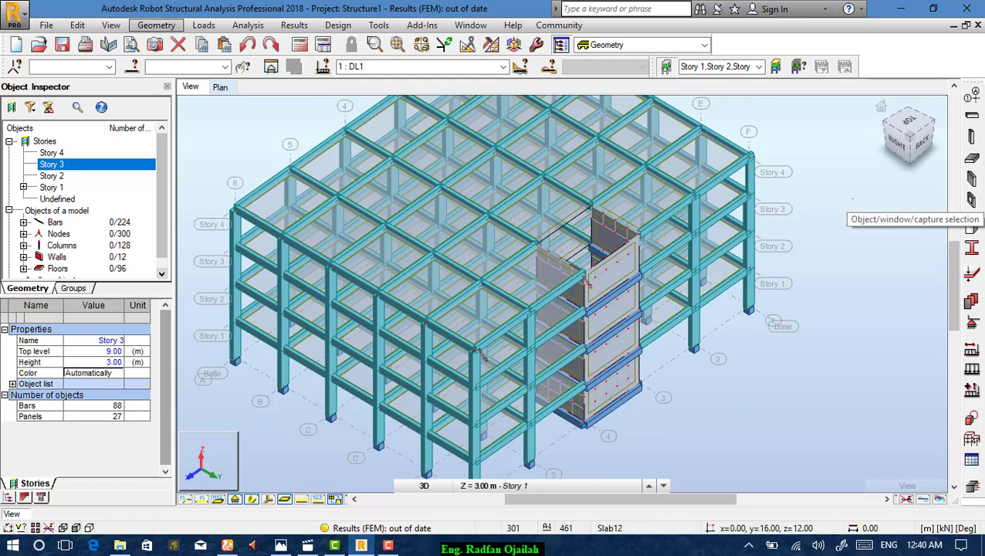
scroll(857, 208, "down", 2)
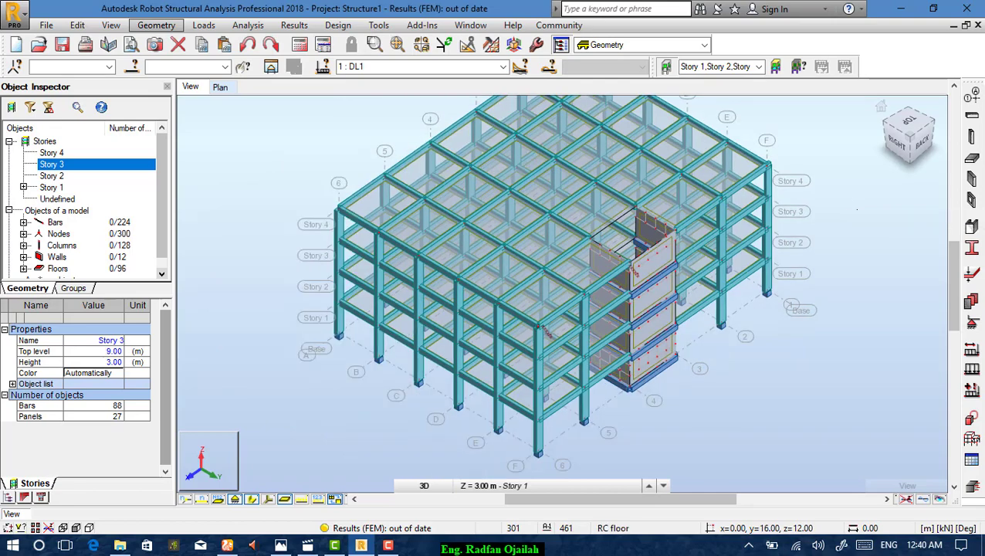